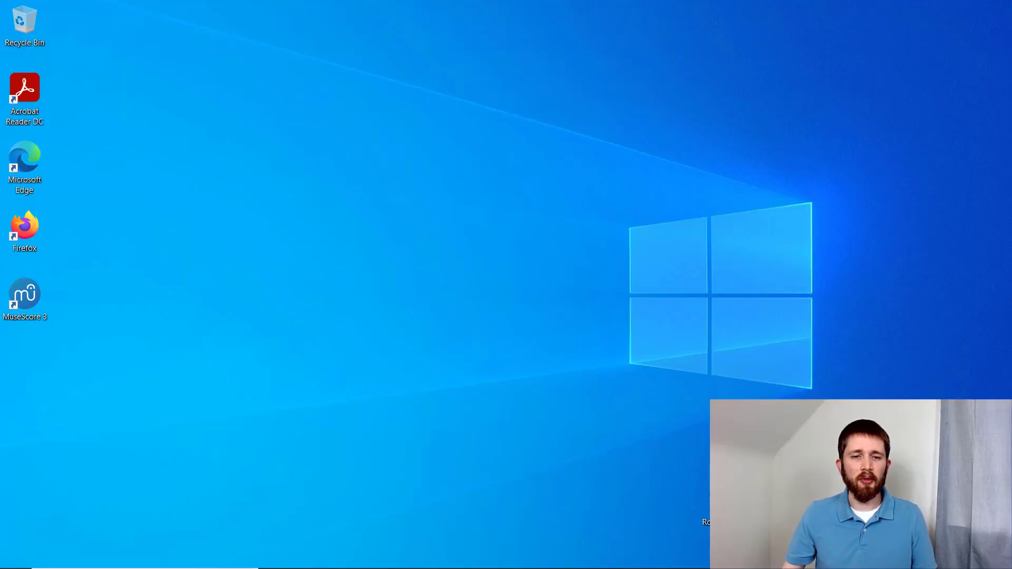
Open the MuseScore download page from the web search results, review the available versions, and minimize the browser
{"action": "left_click", "coordinate": [274, 563]}
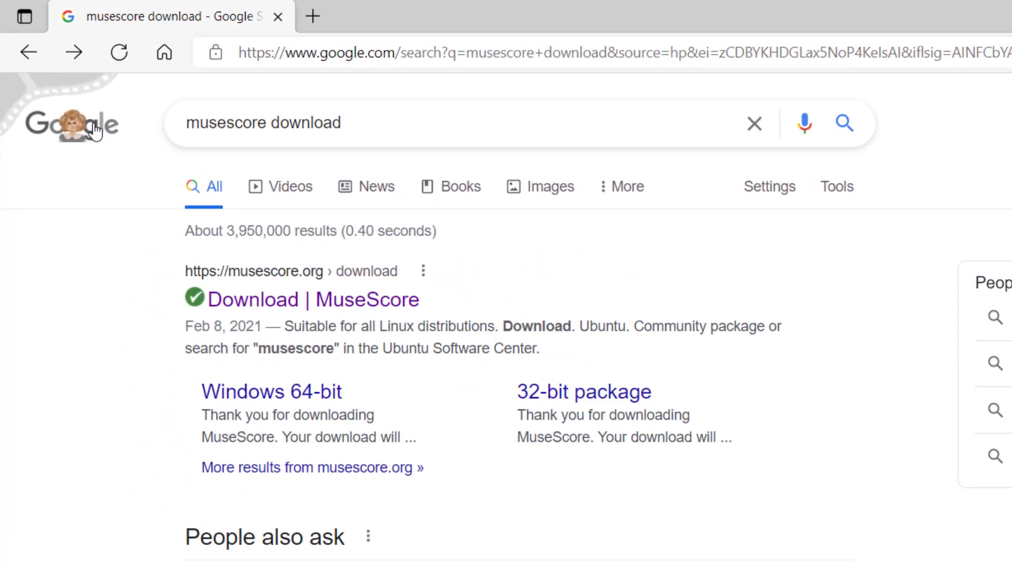
{"action": "left_click", "coordinate": [347, 302]}
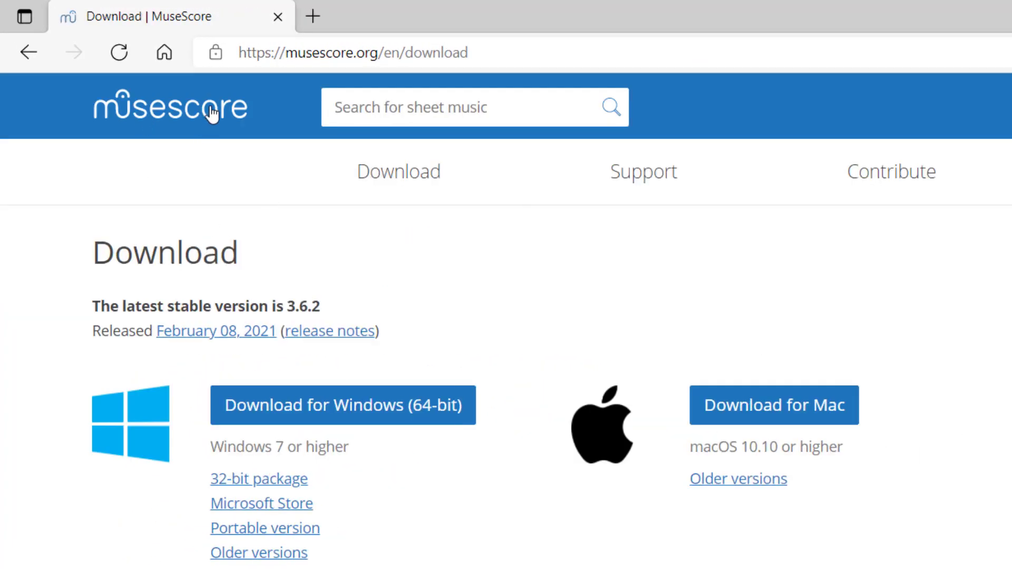
{"action": "mouse_move", "coordinate": [343, 243]}
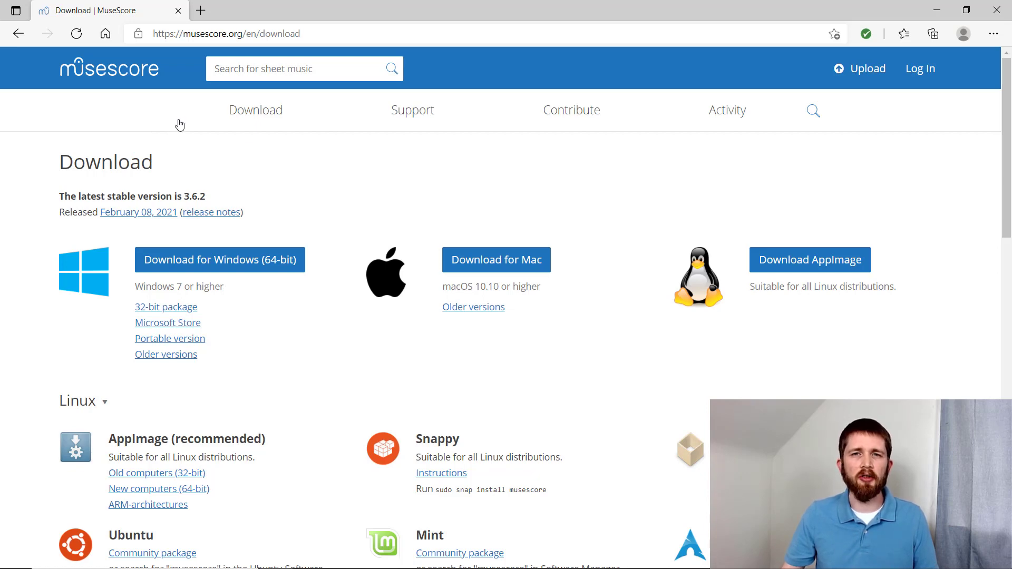
{"action": "mouse_move", "coordinate": [177, 117]}
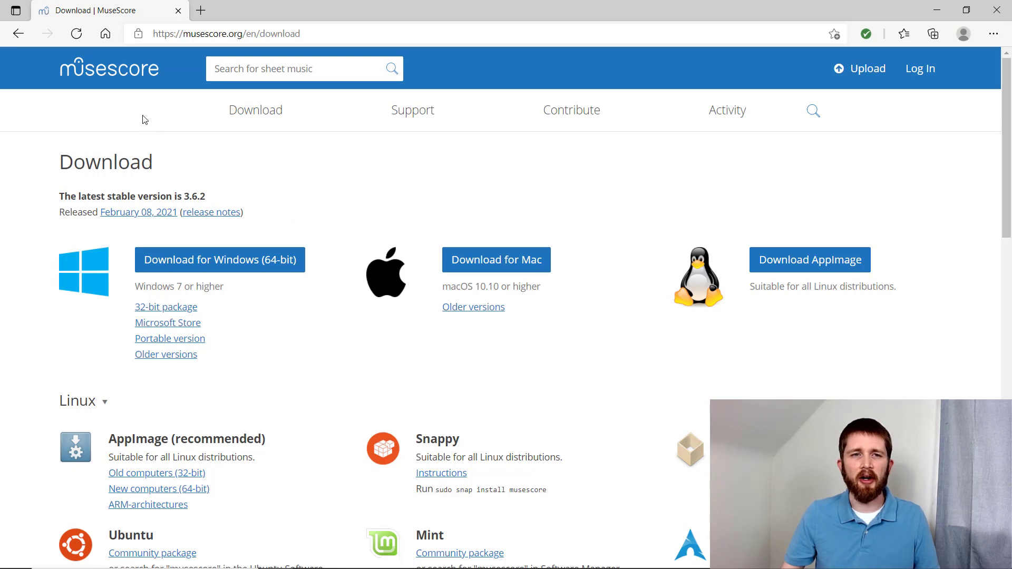
{"action": "left_click", "coordinate": [936, 10]}
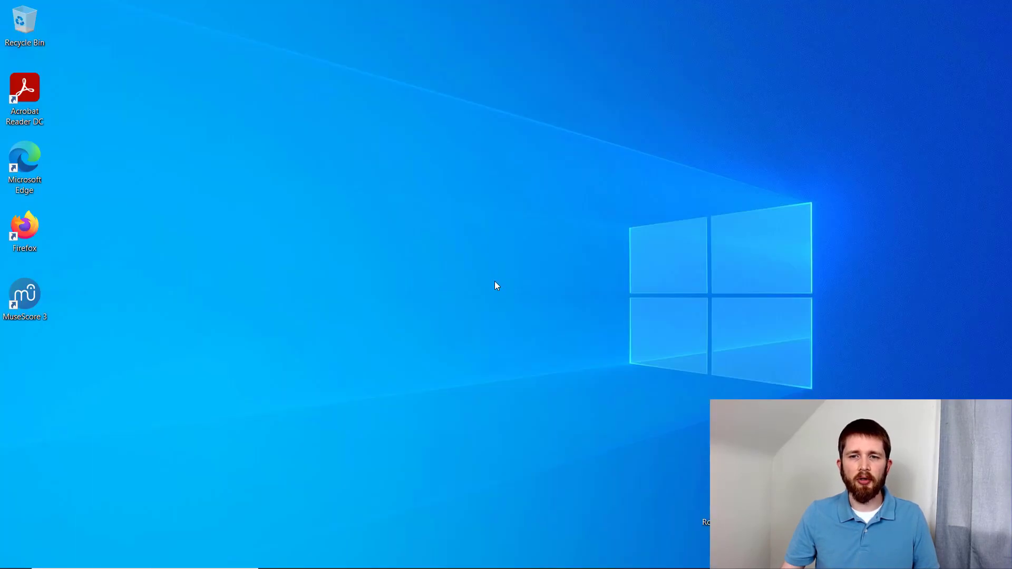
Launch MuseScore 3 and start creating a new score from the Start Center
{"action": "left_click", "coordinate": [20, 287]}
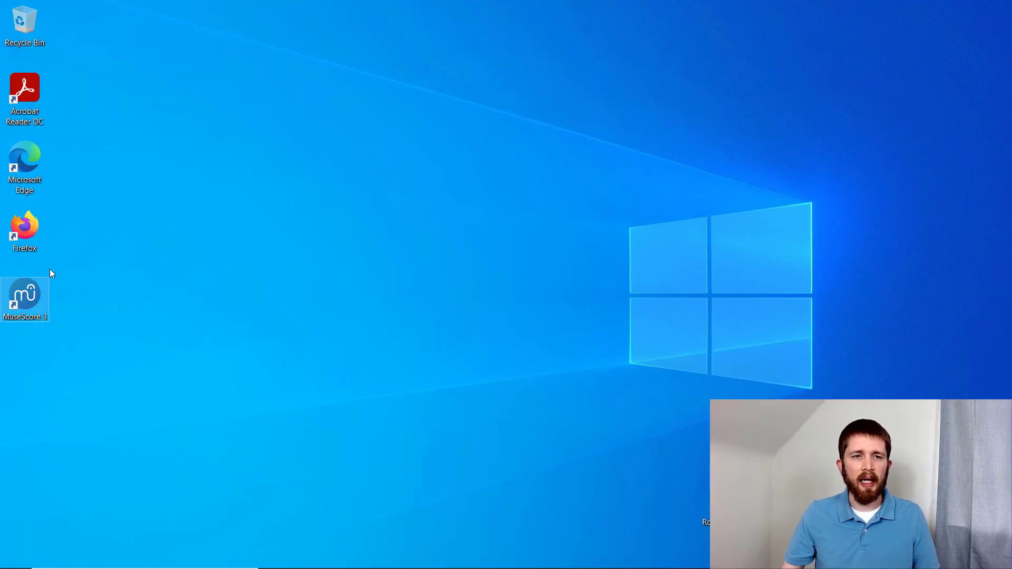
{"action": "key", "text": "Return"}
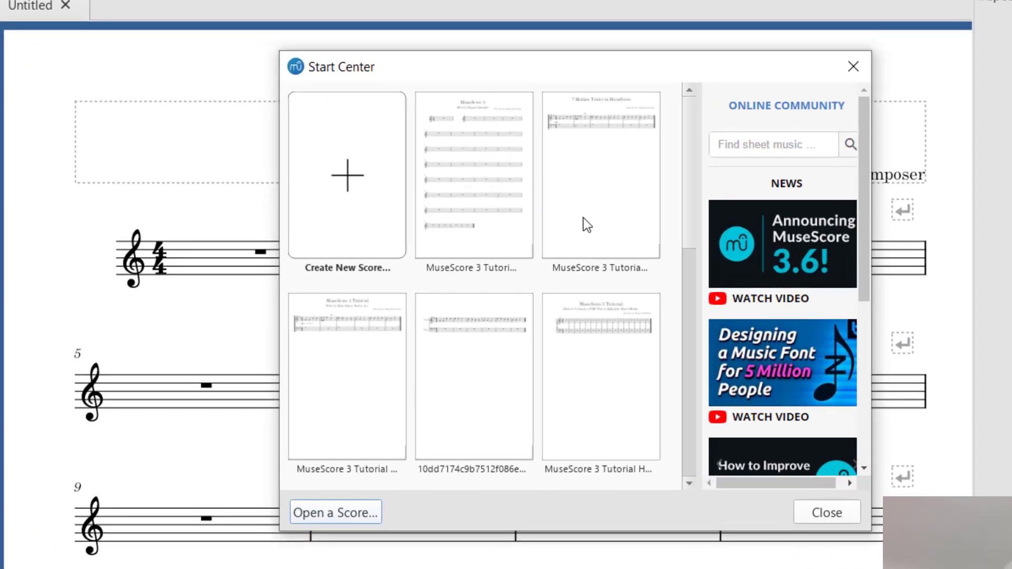
{"action": "left_click", "coordinate": [771, 144]}
{"action": "left_click", "coordinate": [338, 172]}
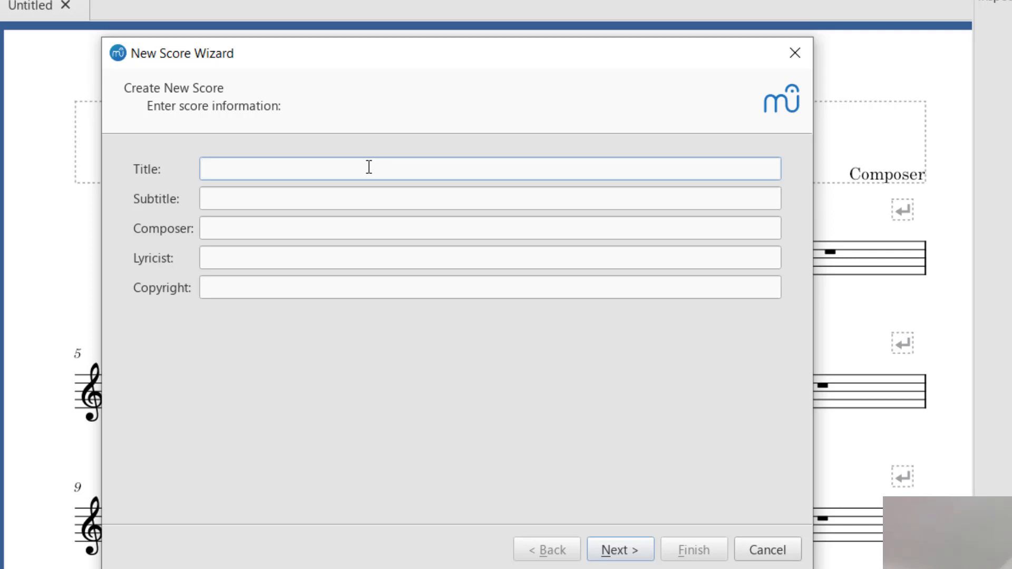
Title the score "MuseScore 3.6 Beginner's Tutorial", fill in the composer's name with "Musician Startup", and continue to the template choice
{"action": "type", "text": "MuseScore 3.6 B"}
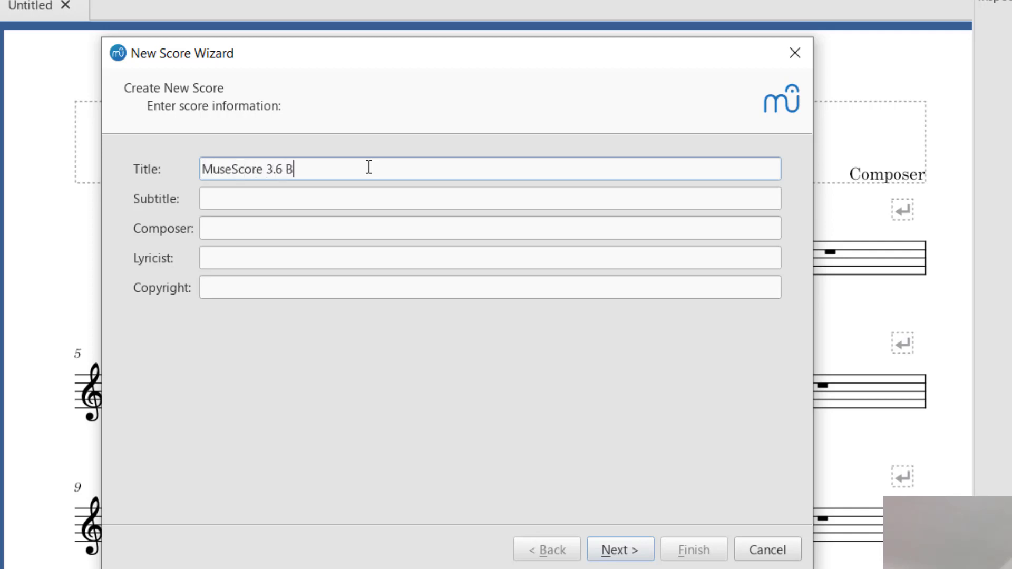
{"action": "type", "text": "eginner's Tutorial"}
{"action": "key", "text": "Tab"}
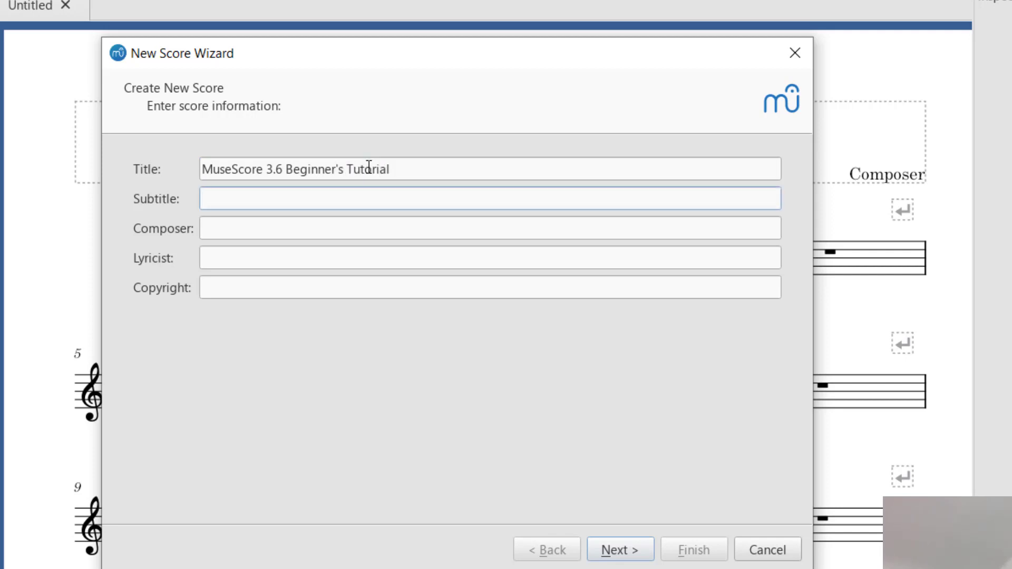
{"action": "key", "text": "Tab"}
{"action": "type", "text": "Kyle Davies, Musician Startup"}
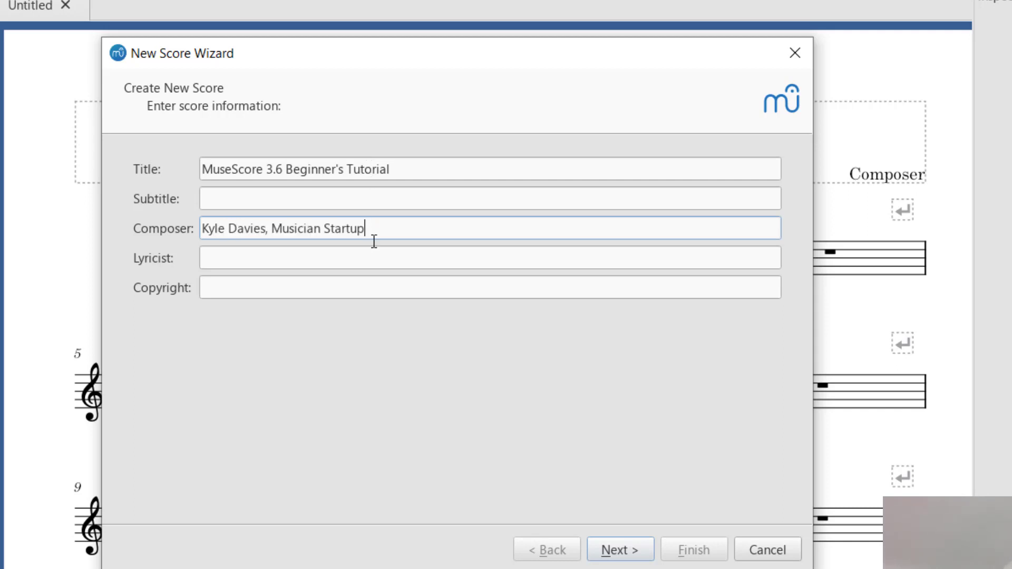
{"action": "left_click", "coordinate": [637, 550]}
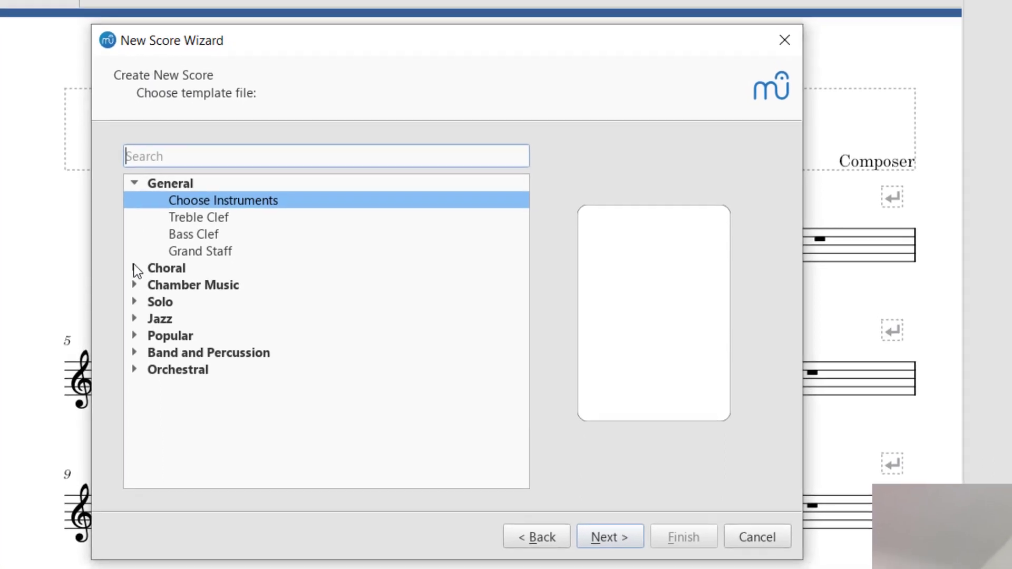
Look through the template categories and continue with the General template Choose Instruments
{"action": "left_click", "coordinate": [144, 280]}
{"action": "left_click", "coordinate": [125, 255]}
{"action": "left_click", "coordinate": [119, 271]}
{"action": "left_click", "coordinate": [126, 277]}
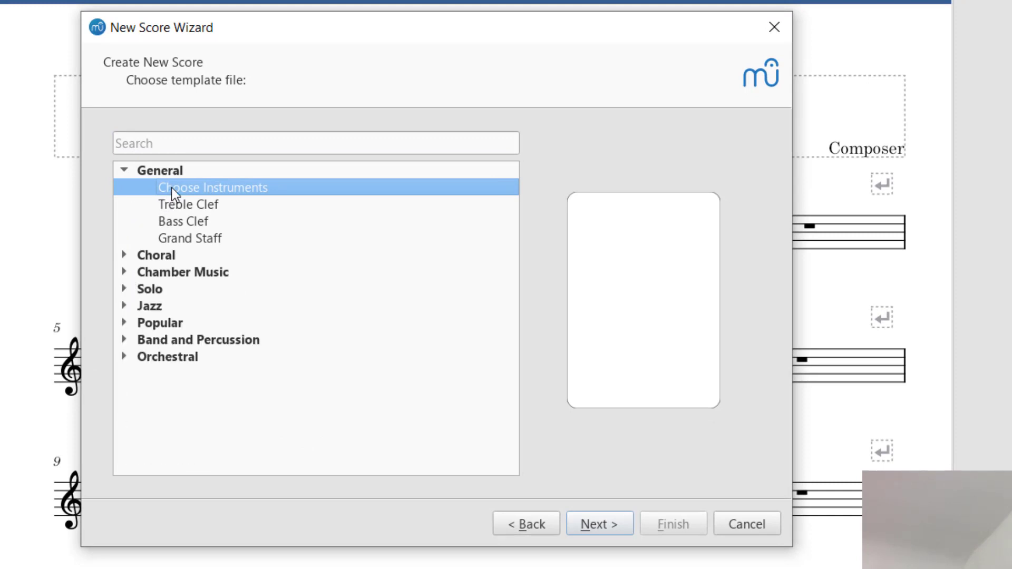
{"action": "left_click", "coordinate": [117, 170]}
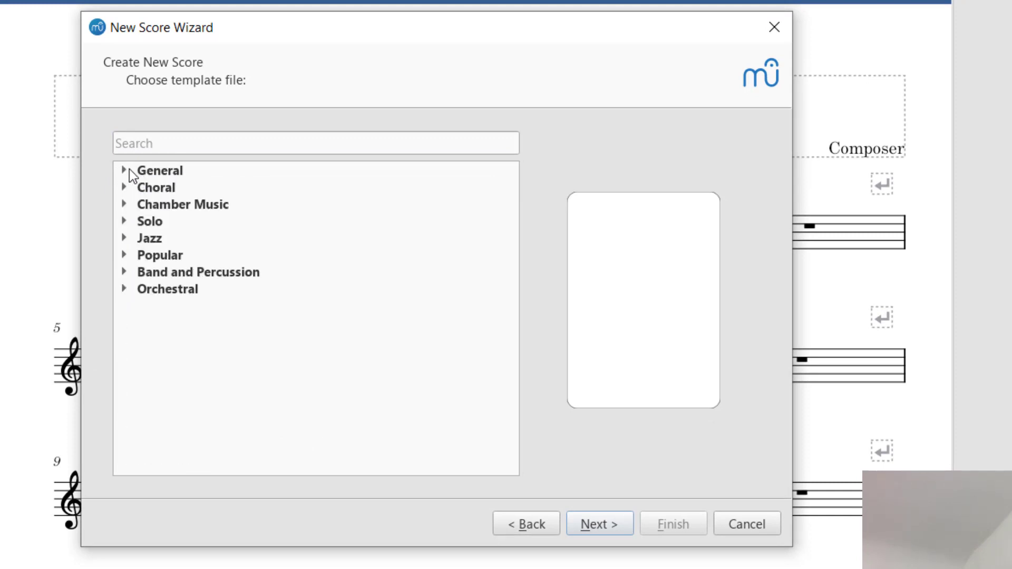
{"action": "double_click", "coordinate": [142, 172]}
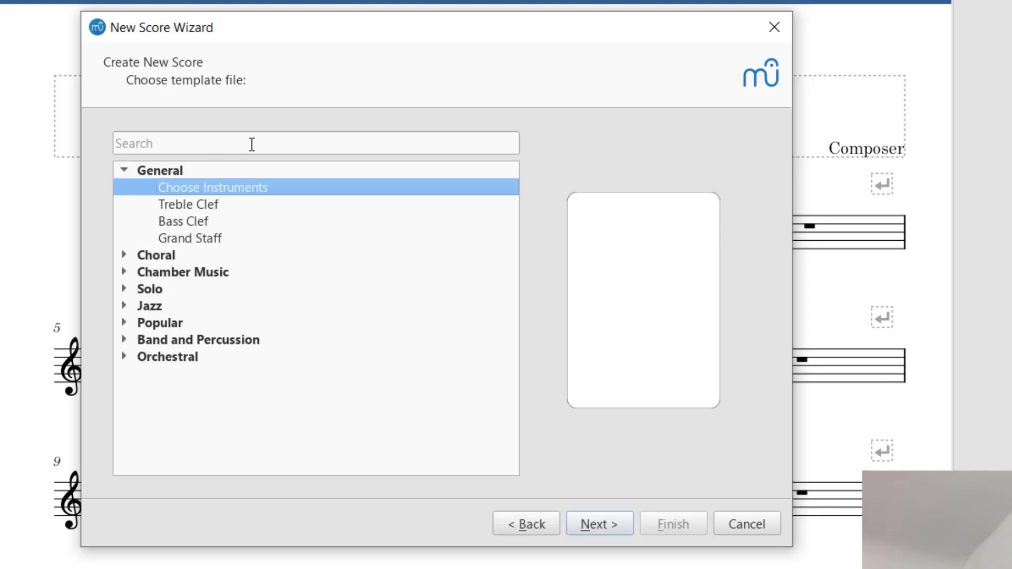
{"action": "left_click", "coordinate": [617, 524]}
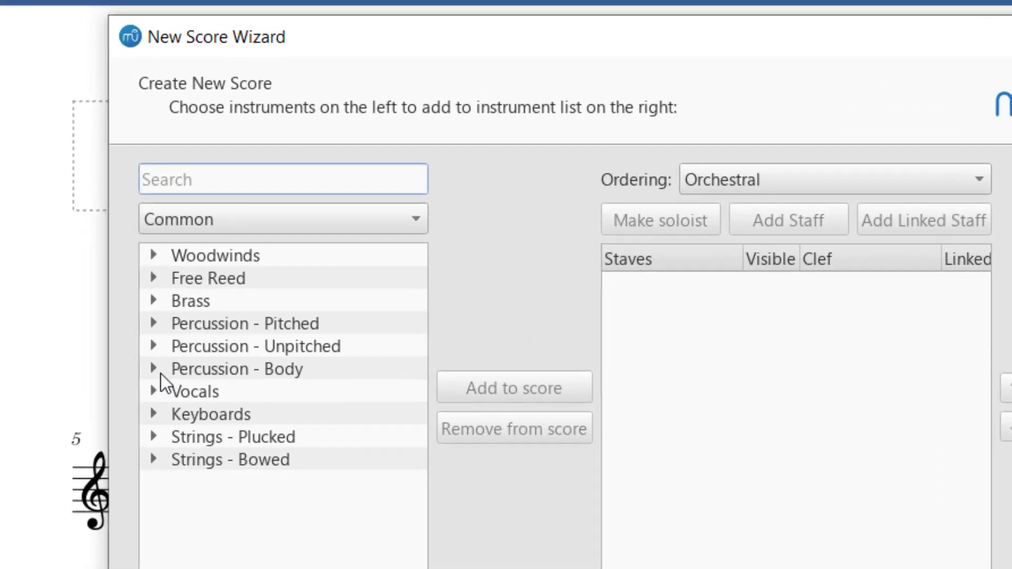
Add a Piano from the Keyboards group to the score's instruments
{"action": "left_click", "coordinate": [149, 411]}
{"action": "left_click", "coordinate": [203, 435]}
{"action": "left_click", "coordinate": [496, 384]}
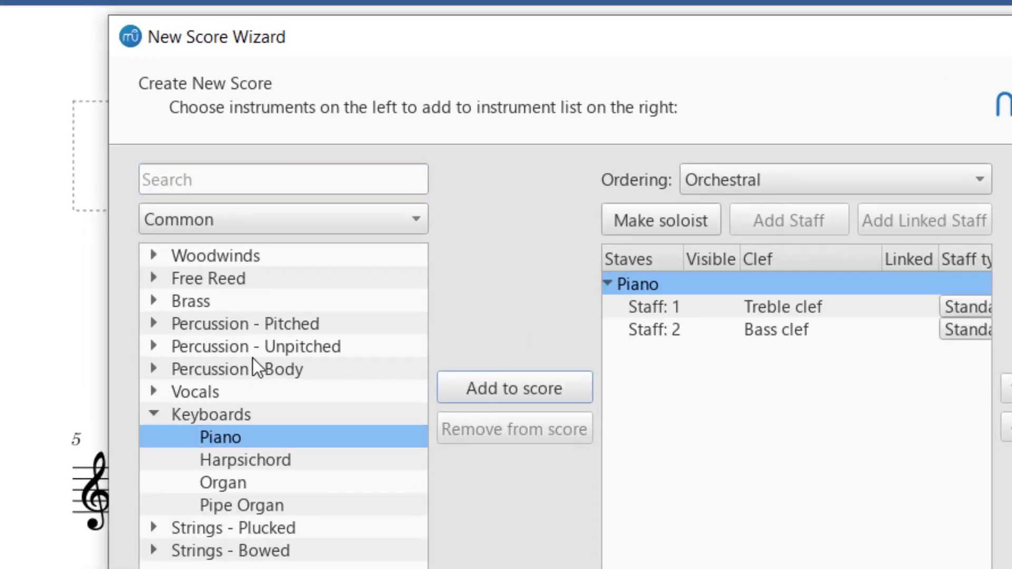
{"action": "left_click", "coordinate": [153, 416]}
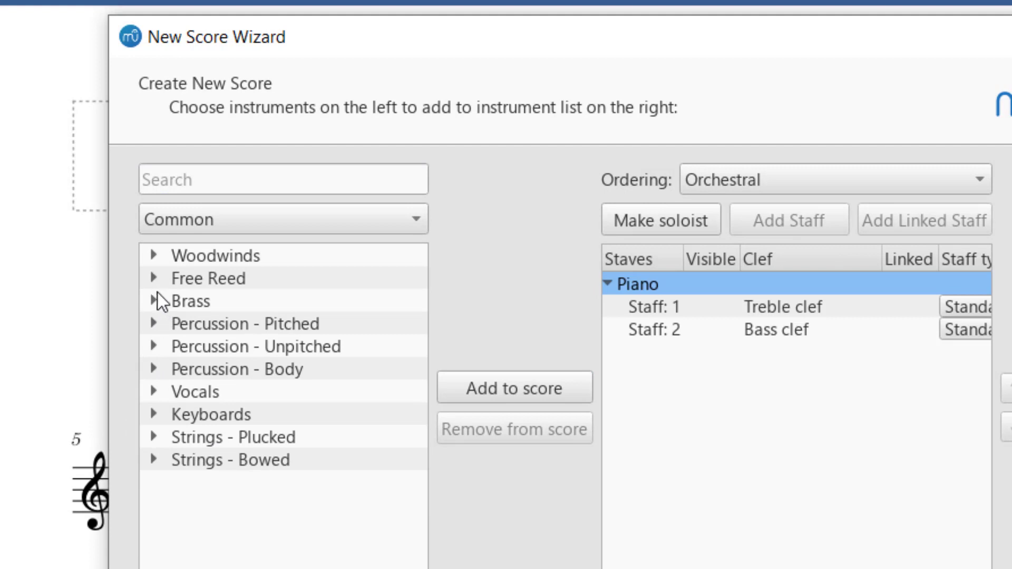
Add a Glockenspiel from the pitched percussion group to the score's instruments
{"action": "left_click", "coordinate": [151, 326]}
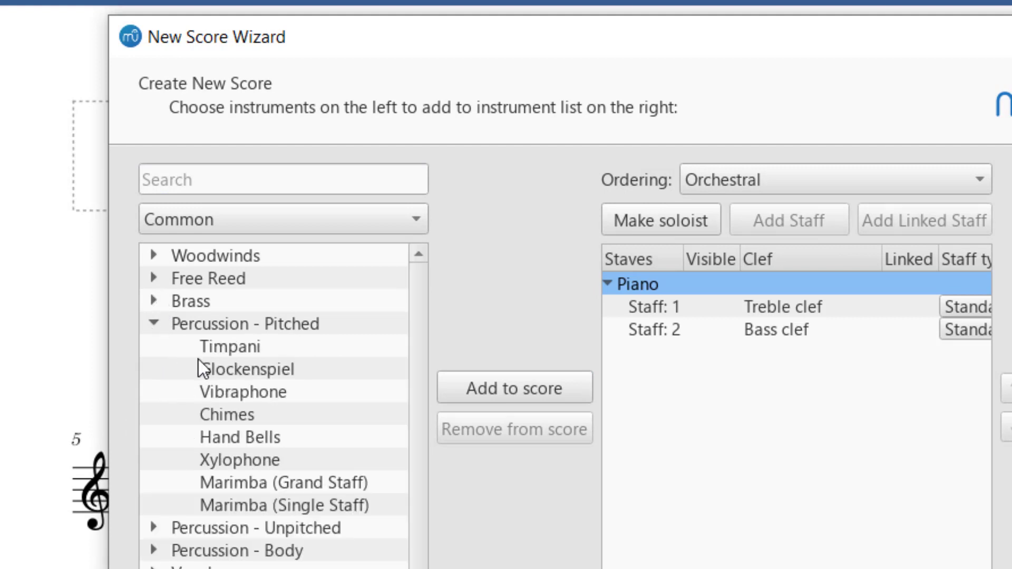
{"action": "left_click", "coordinate": [248, 369]}
{"action": "left_click", "coordinate": [495, 388]}
{"action": "left_click", "coordinate": [153, 323]}
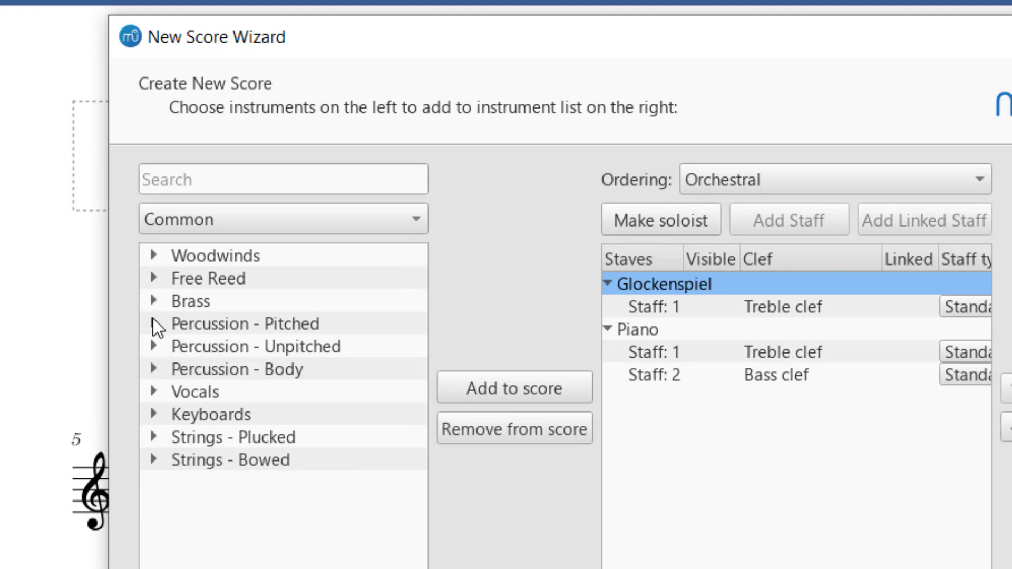
Add a Soprano part from the Vocals group to the score's instruments
{"action": "left_click", "coordinate": [151, 392]}
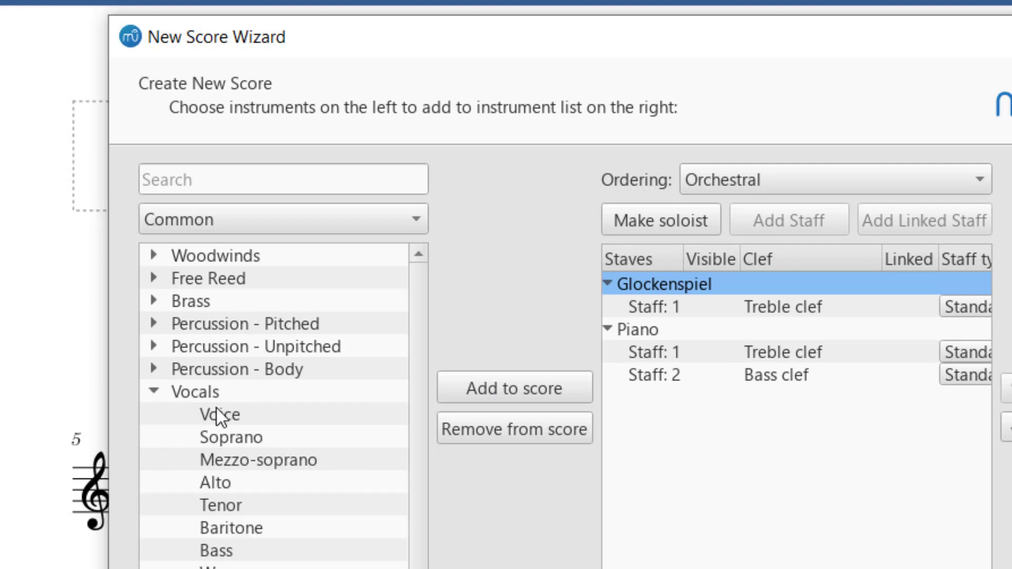
{"action": "left_click", "coordinate": [243, 443]}
{"action": "left_click", "coordinate": [522, 390]}
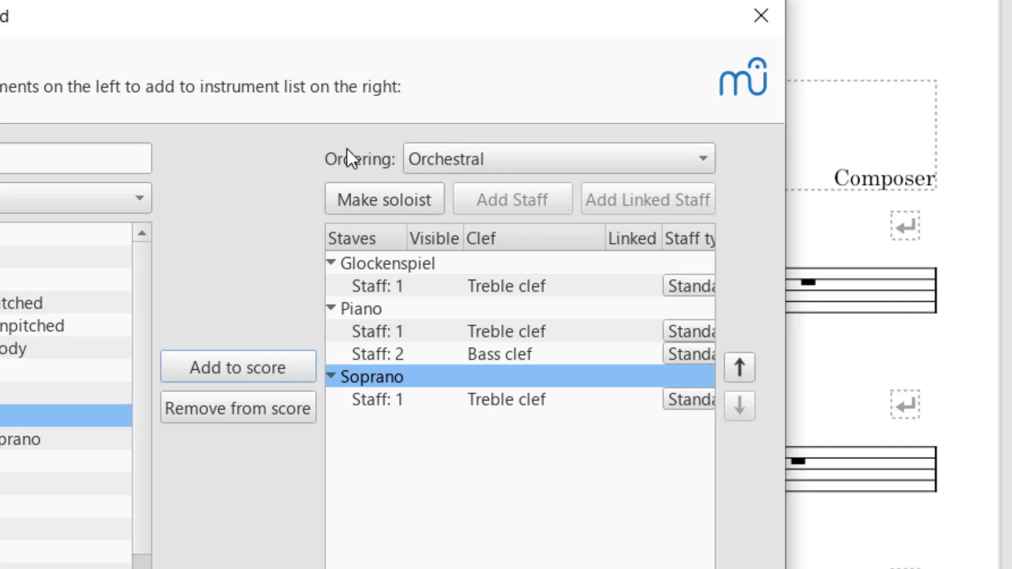
Try the Choir ordering for the instrument list and set it back to Orchestral
{"action": "left_click", "coordinate": [522, 159]}
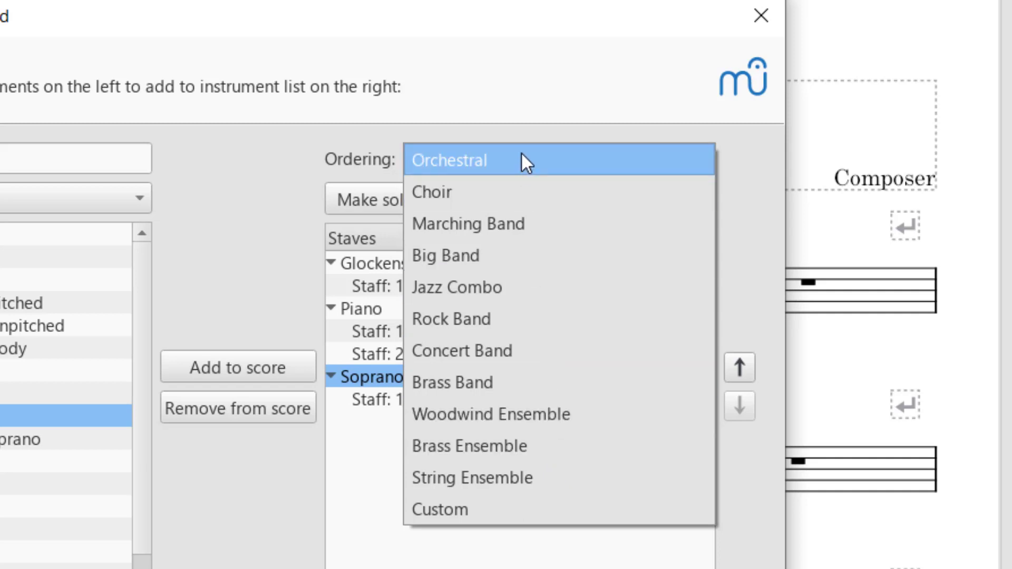
{"action": "left_click", "coordinate": [521, 160]}
{"action": "left_click", "coordinate": [521, 154]}
{"action": "left_click", "coordinate": [506, 192]}
{"action": "left_click", "coordinate": [490, 159]}
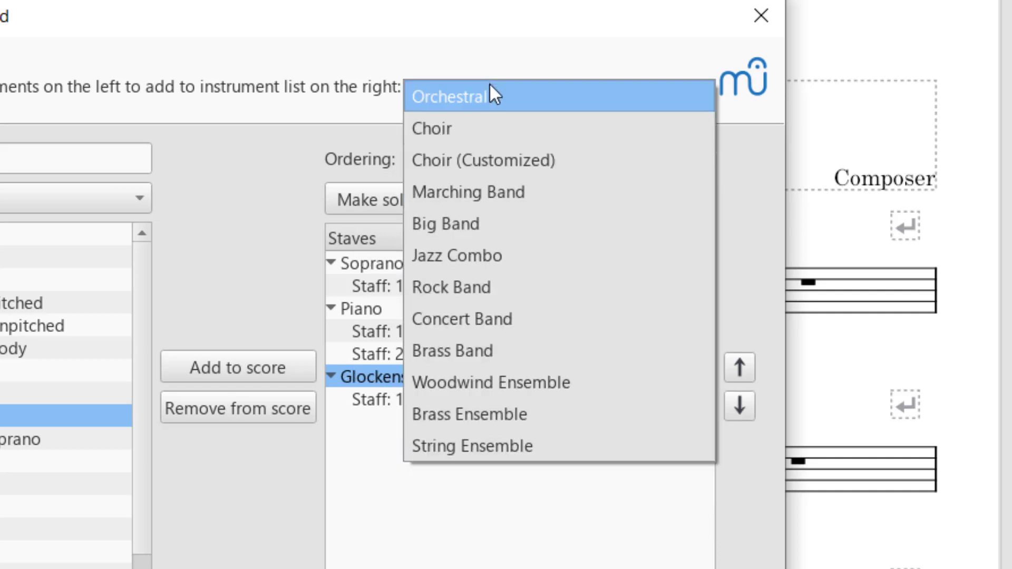
{"action": "left_click", "coordinate": [492, 94]}
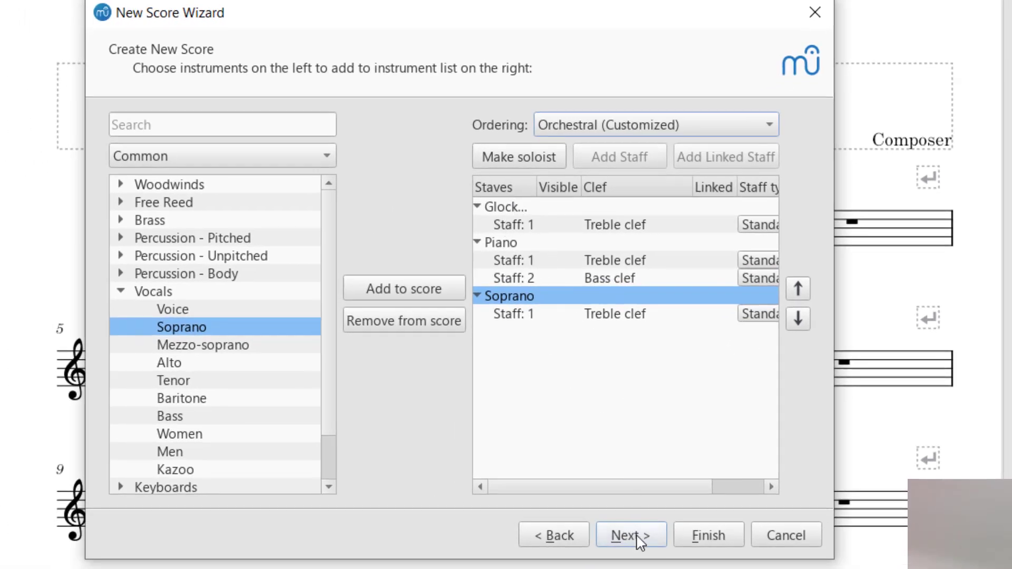
Finish creating the score with no sharps or flats, a 4/4 time signature, 32 measures and no tempo marking
{"action": "left_click", "coordinate": [638, 533]}
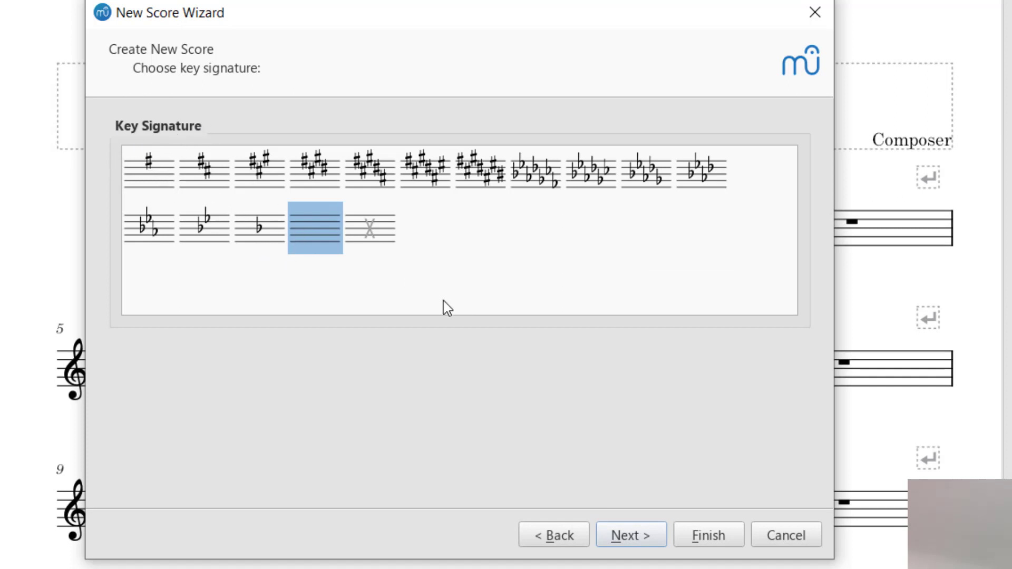
{"action": "left_click", "coordinate": [632, 543]}
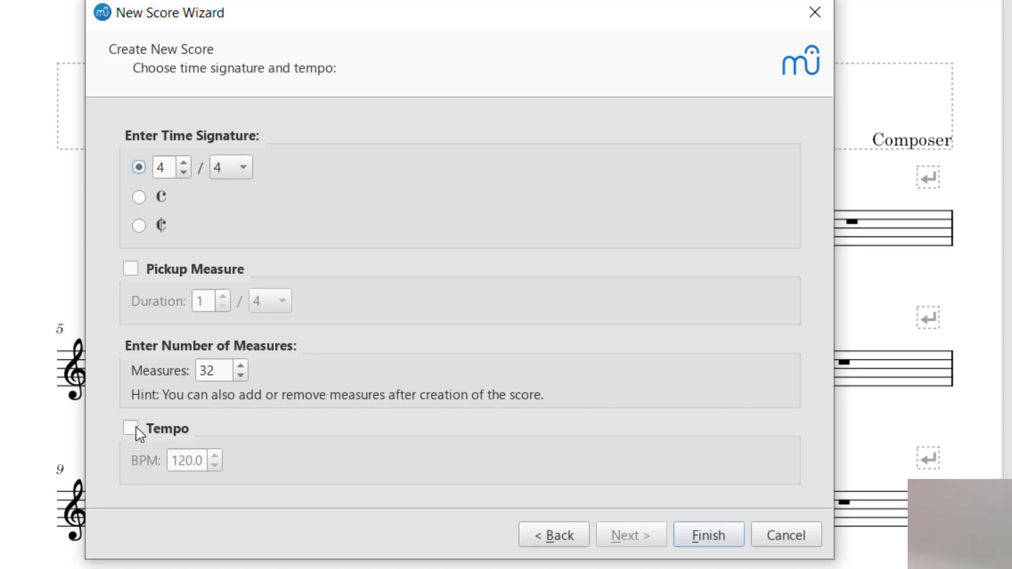
{"action": "left_click", "coordinate": [707, 534]}
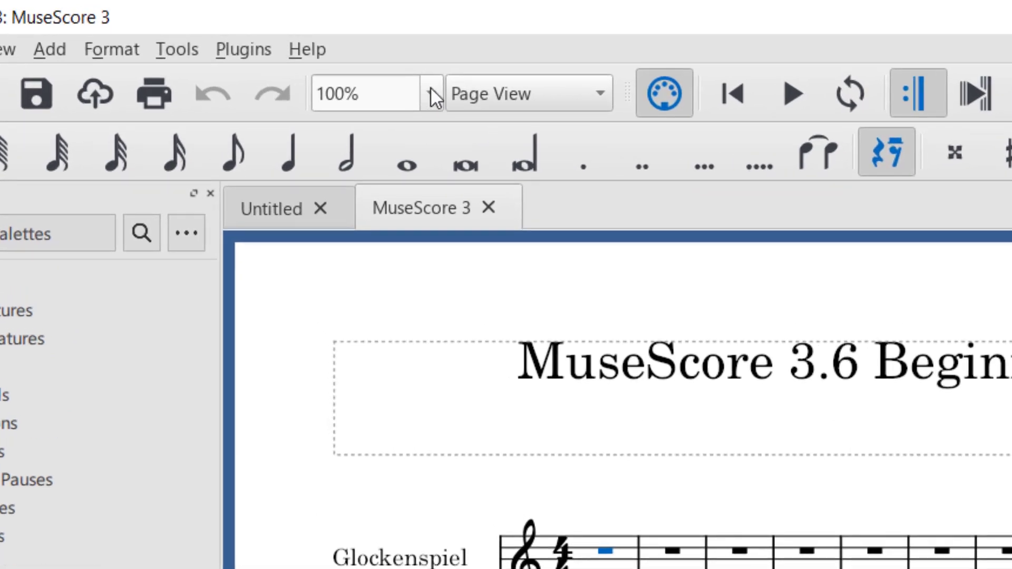
Set the score's zoom to 150% and bring the first system into view
{"action": "left_click", "coordinate": [430, 89]}
{"action": "left_click", "coordinate": [396, 216]}
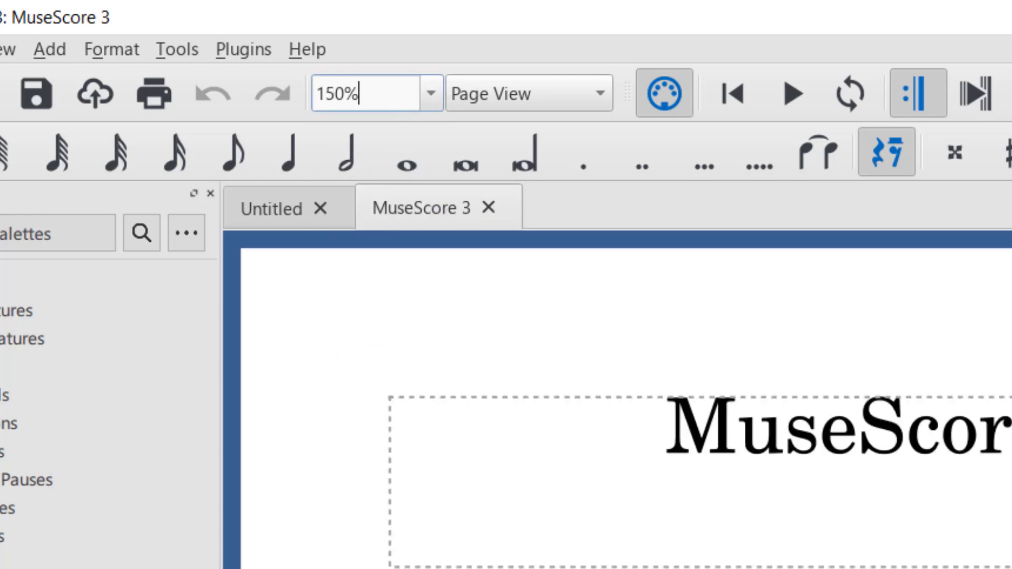
{"action": "scroll", "coordinate": [738, 475], "scroll_direction": "down", "scroll_amount": 3}
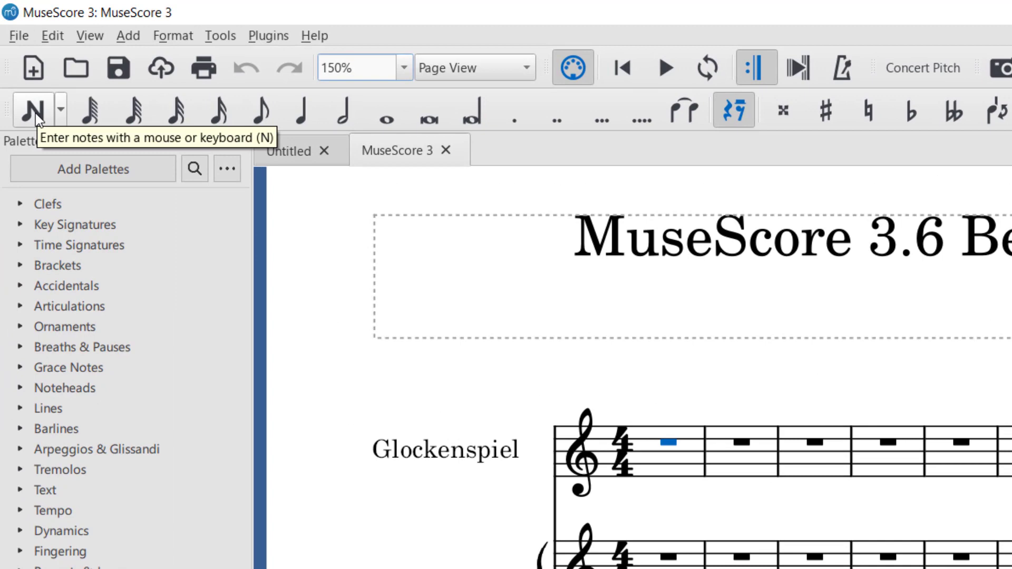
Enter quarter notes C4, E4 and G4 on the first three beats of the piano's treble staff in measure 1
{"action": "left_click", "coordinate": [748, 447]}
{"action": "left_click", "coordinate": [673, 453]}
{"action": "left_click", "coordinate": [637, 371]}
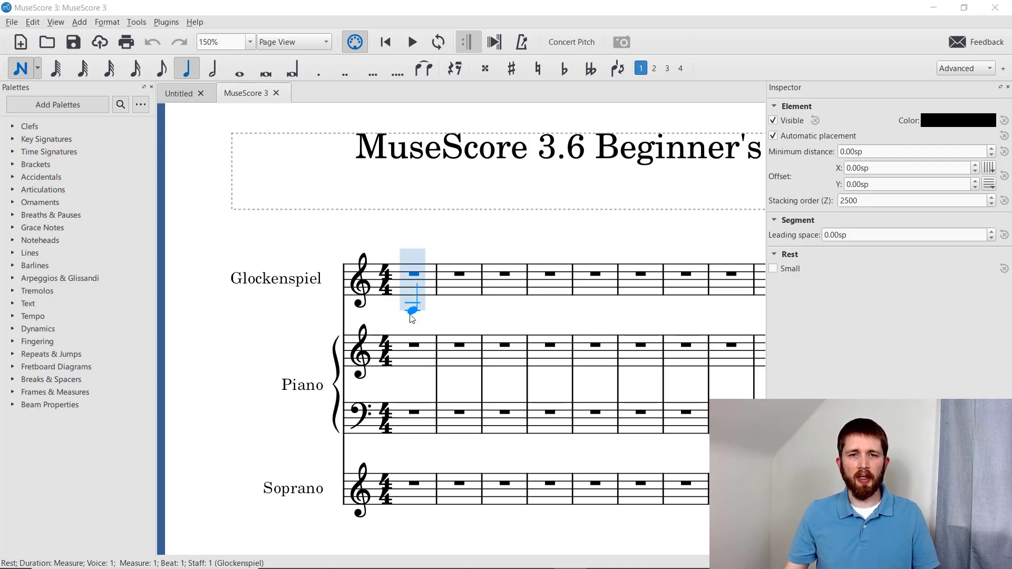
{"action": "left_click", "coordinate": [412, 376]}
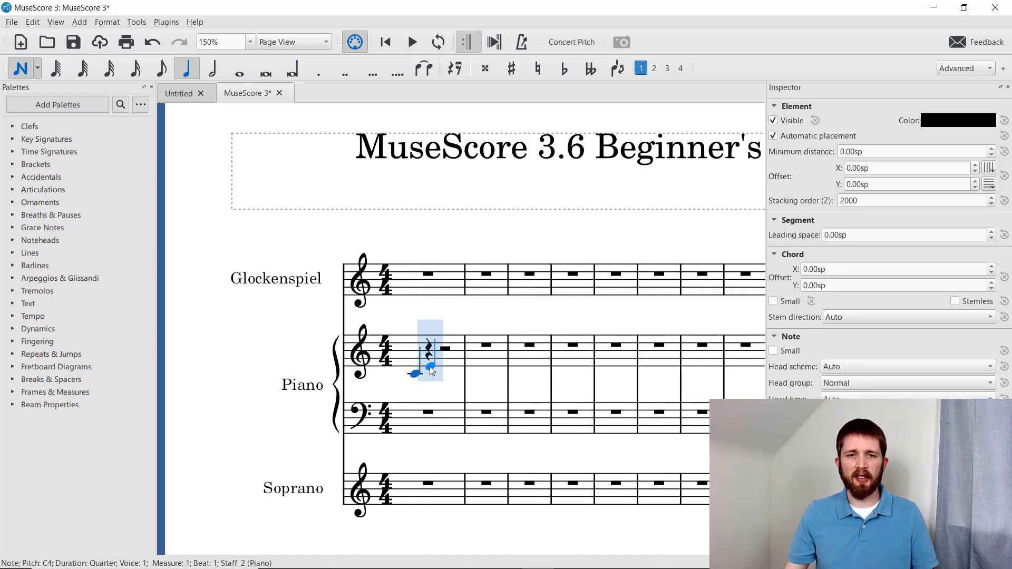
{"action": "left_click", "coordinate": [431, 370]}
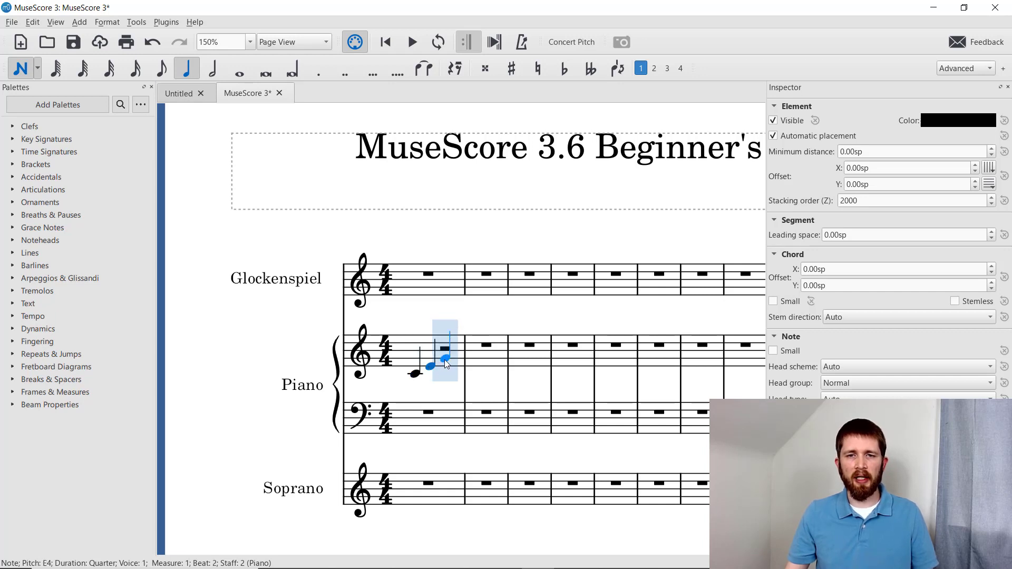
{"action": "left_click", "coordinate": [446, 360]}
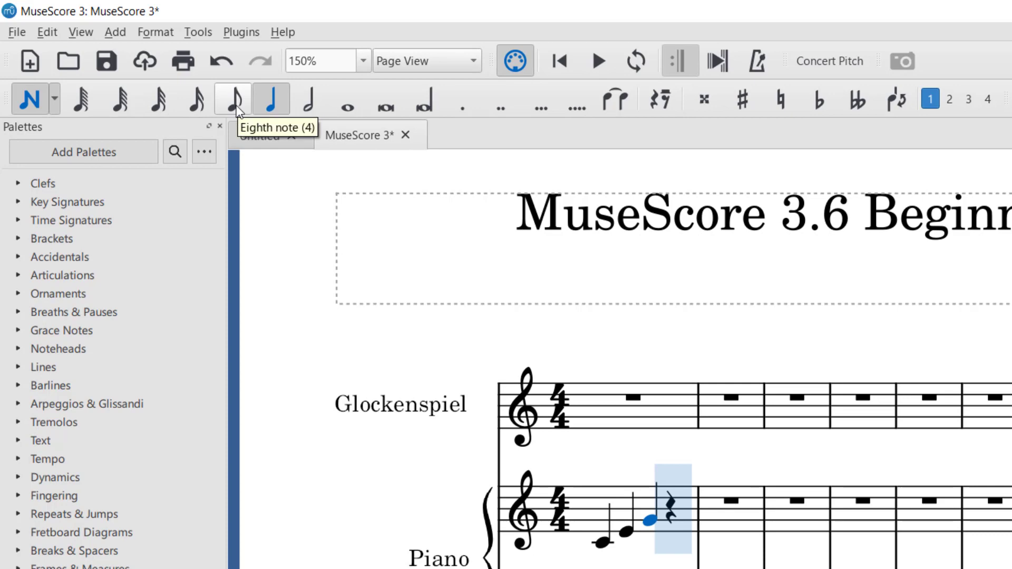
Enter eighth notes G4 and F4 on beat 4 of the piano's treble staff in measure 1 and leave note input
{"action": "left_click", "coordinate": [235, 109]}
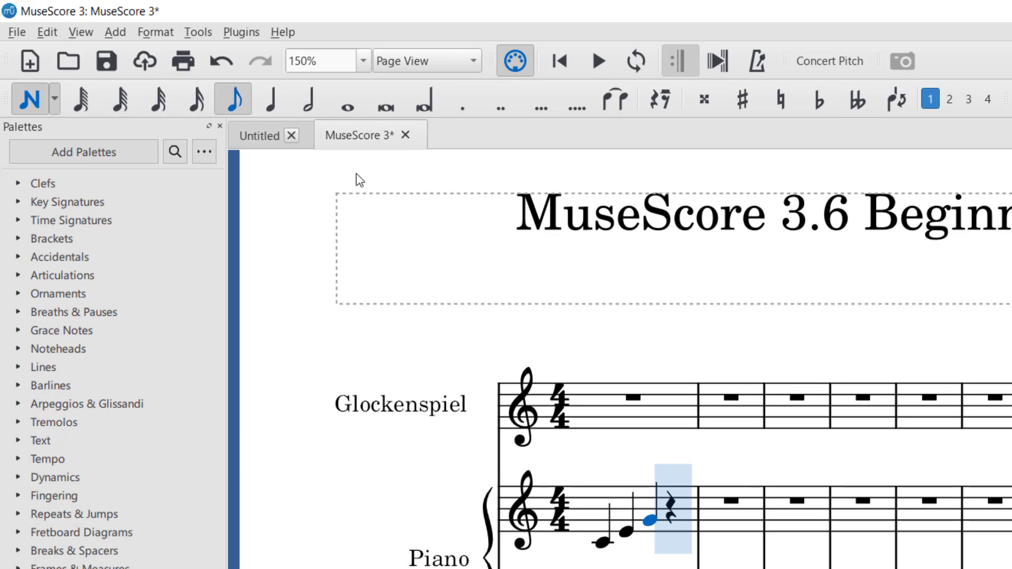
{"action": "left_click", "coordinate": [666, 519]}
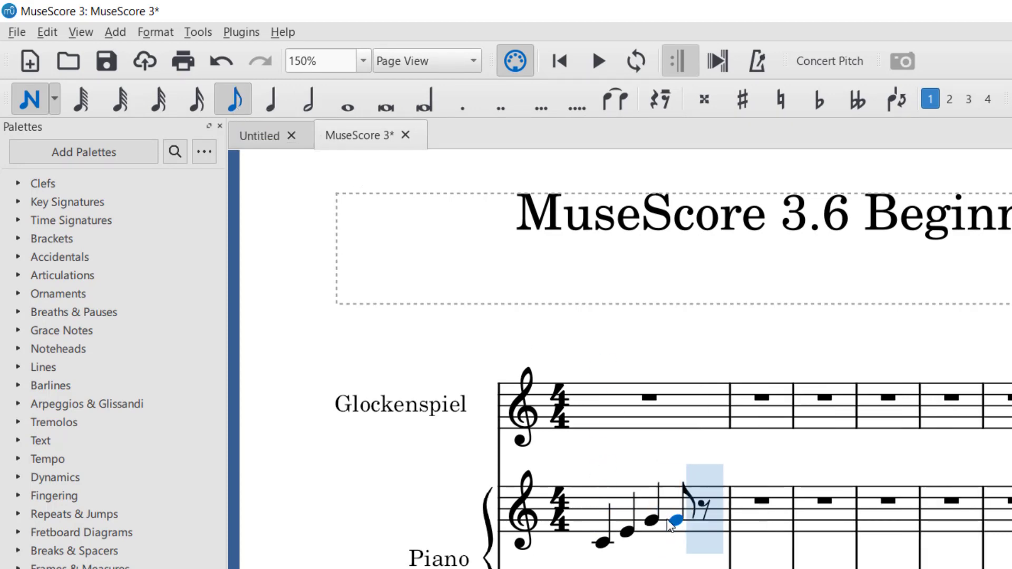
{"action": "left_click", "coordinate": [697, 530]}
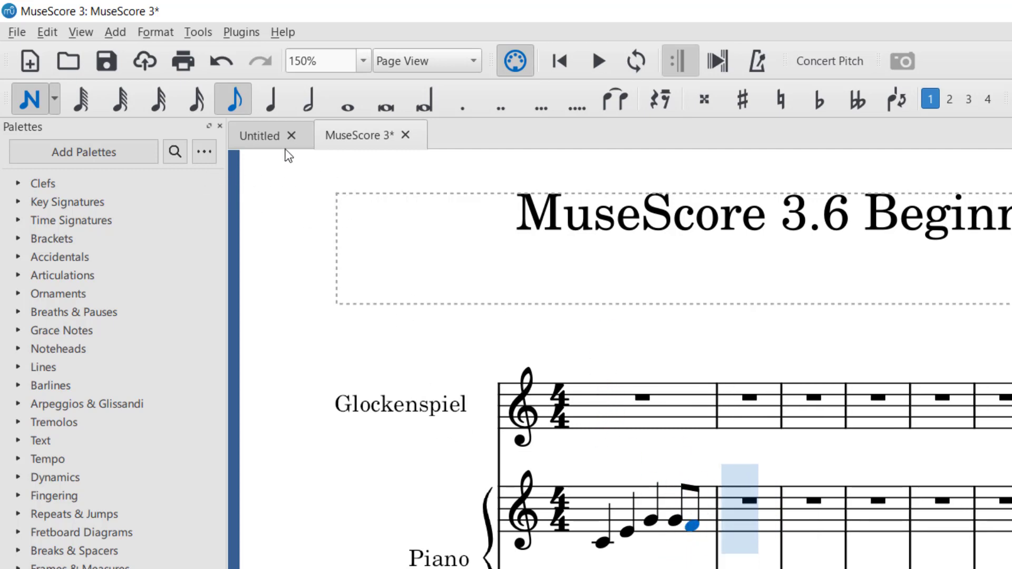
{"action": "left_click", "coordinate": [36, 100]}
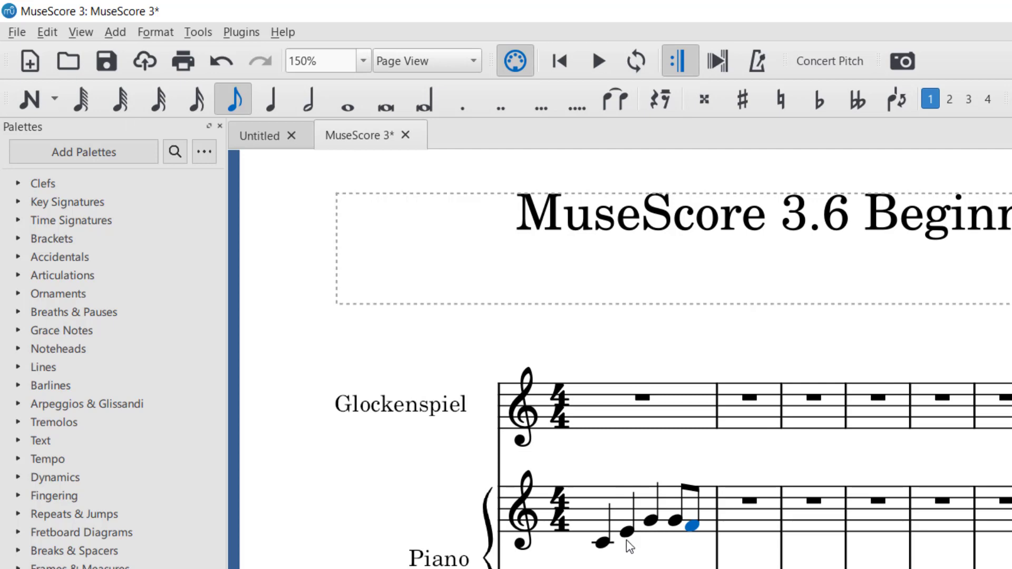
Try a 32nd-note duration on the first C4 in measure 1 and undo the change
{"action": "left_click", "coordinate": [601, 543]}
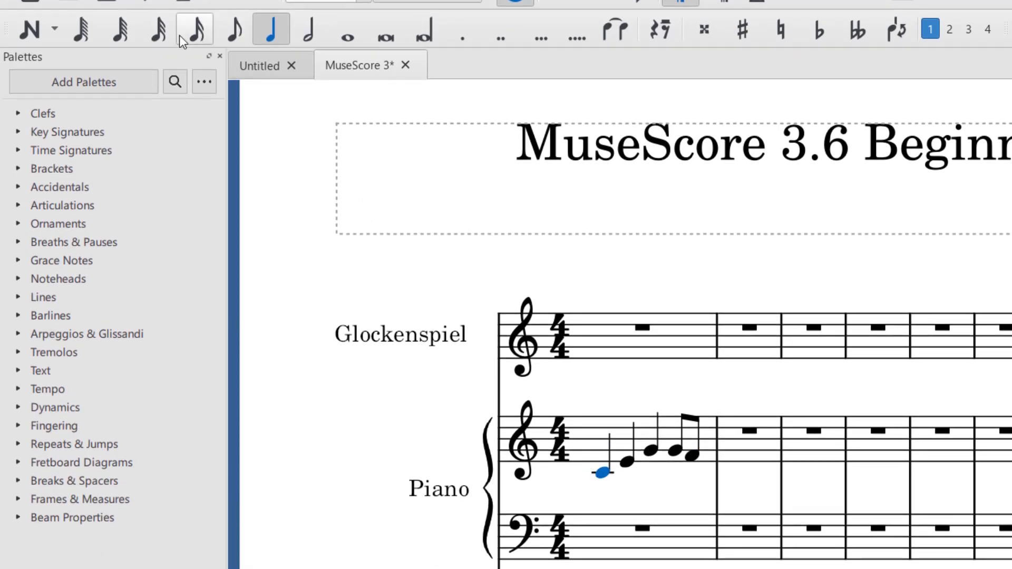
{"action": "left_click", "coordinate": [161, 33]}
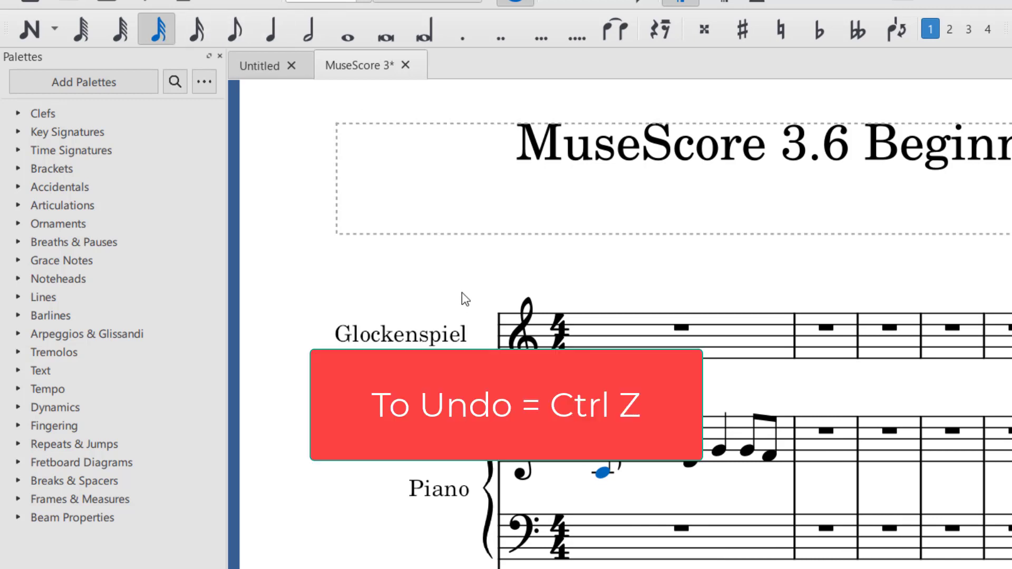
{"action": "key", "text": "ctrl+z"}
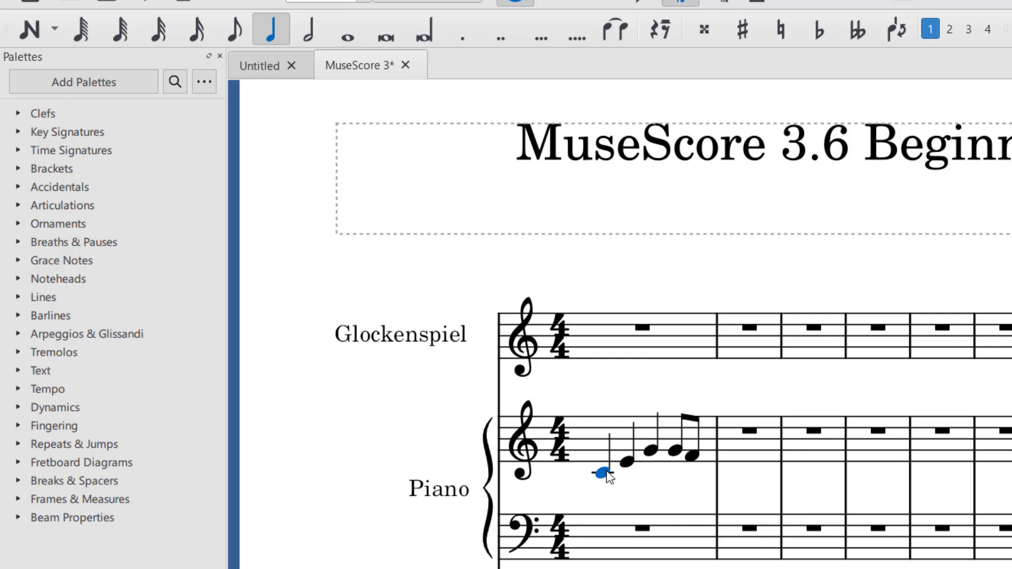
Halve the first C4's duration repeatedly down to the shortest value, double it back to a quarter note, and deselect it
{"action": "key", "text": "q"}
{"action": "key", "text": "q"}
{"action": "key", "text": "q"}
{"action": "key", "text": "q"}
{"action": "key", "text": "q"}
{"action": "key", "text": "q"}
{"action": "key", "text": "q"}
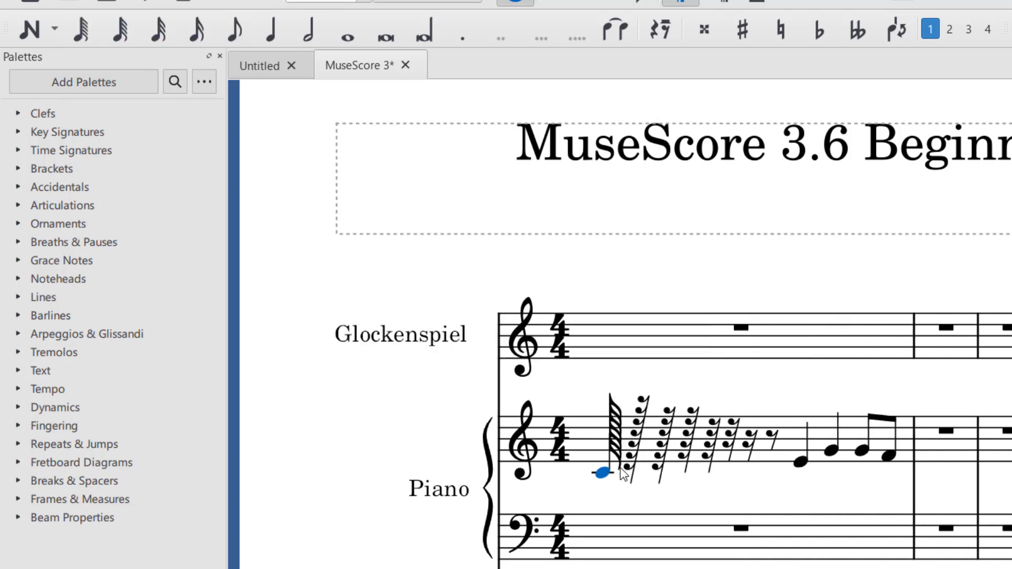
{"action": "key", "text": "w"}
{"action": "key", "text": "w"}
{"action": "key", "text": "w"}
{"action": "key", "text": "w"}
{"action": "key", "text": "w"}
{"action": "key", "text": "w"}
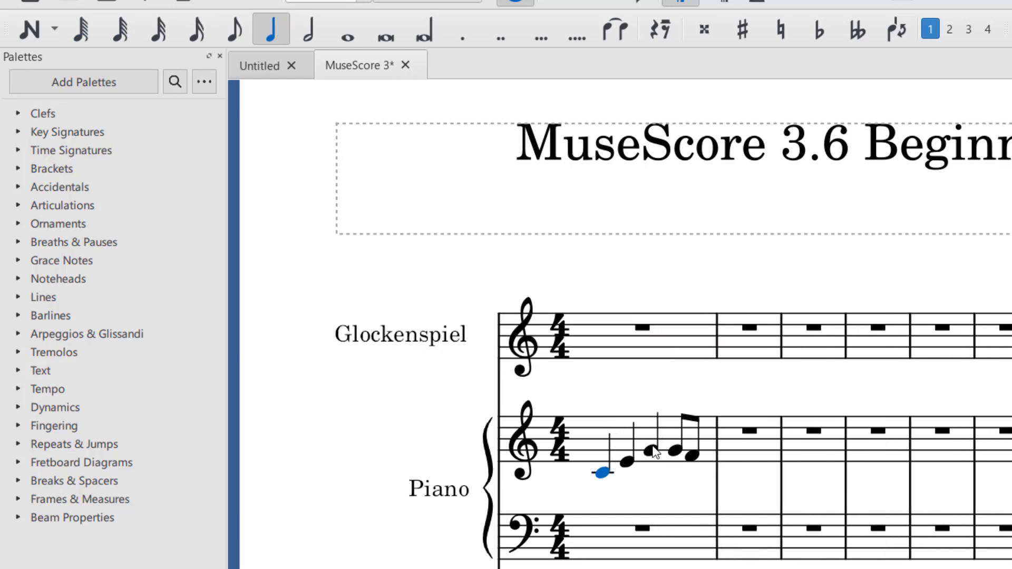
{"action": "left_click", "coordinate": [650, 387]}
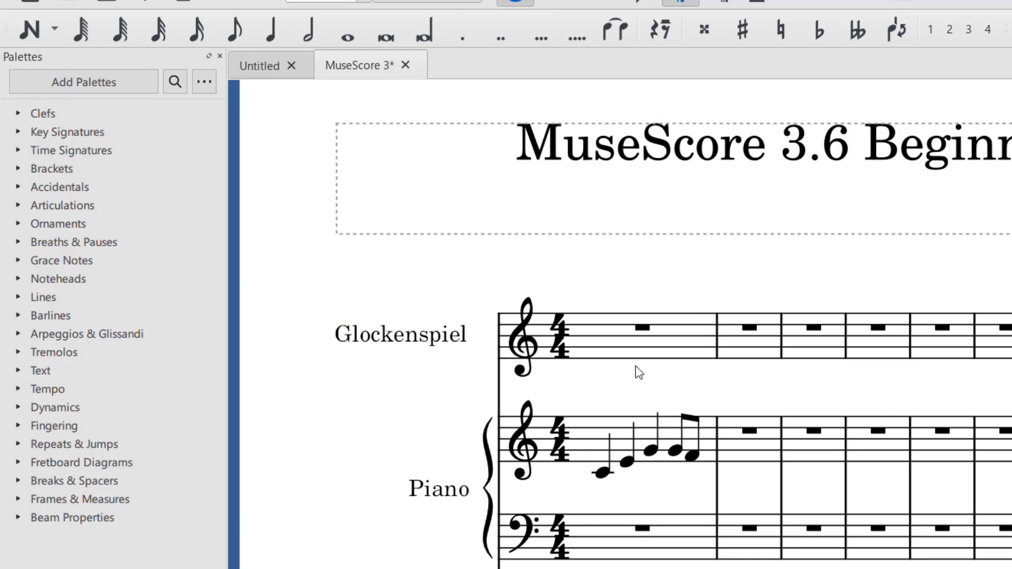
Show the on-screen piano keyboard below the score
{"action": "left_click", "coordinate": [195, 29]}
{"action": "left_click", "coordinate": [115, 0]}
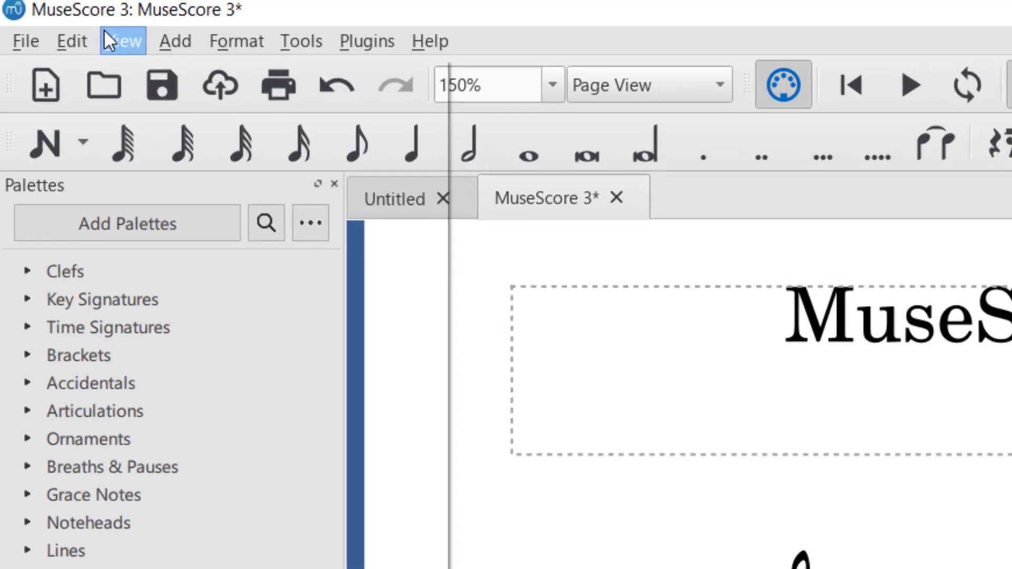
{"action": "left_click", "coordinate": [81, 0]}
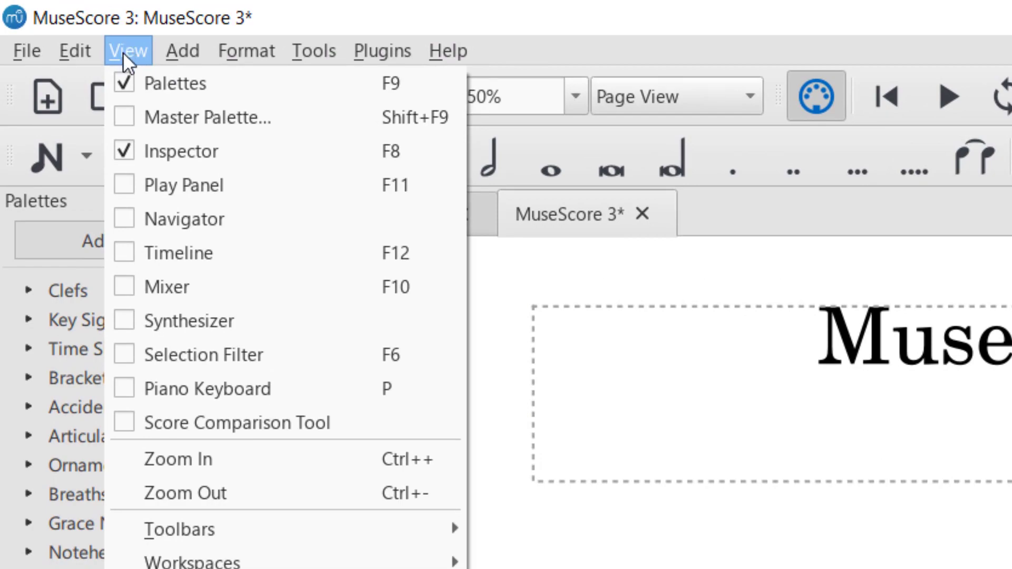
{"action": "left_click", "coordinate": [156, 389]}
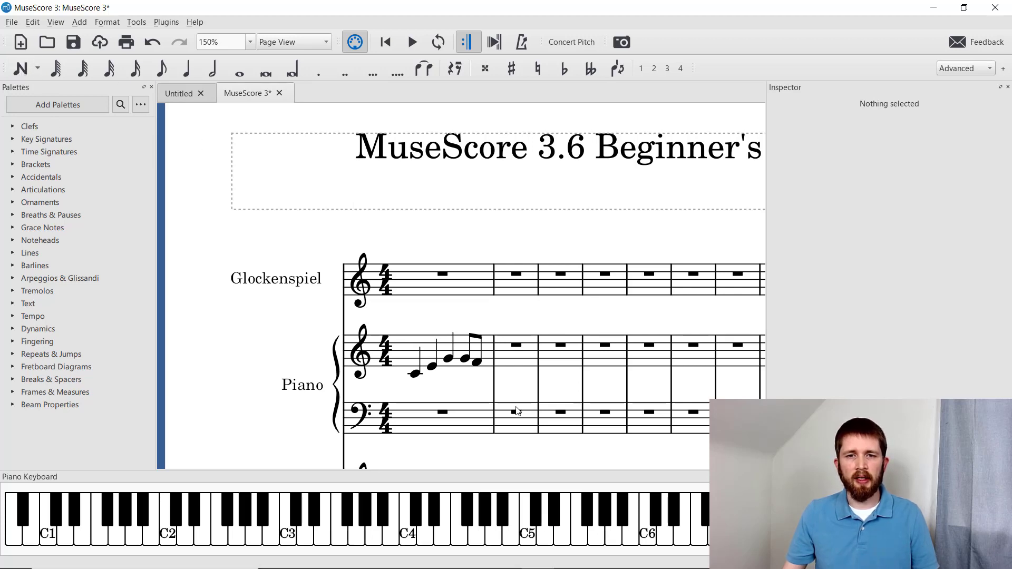
Enter quarter notes E4, F4 and A4 on the first three beats of the piano's treble staff in measure 2
{"action": "left_click", "coordinate": [24, 74]}
{"action": "left_click", "coordinate": [503, 369]}
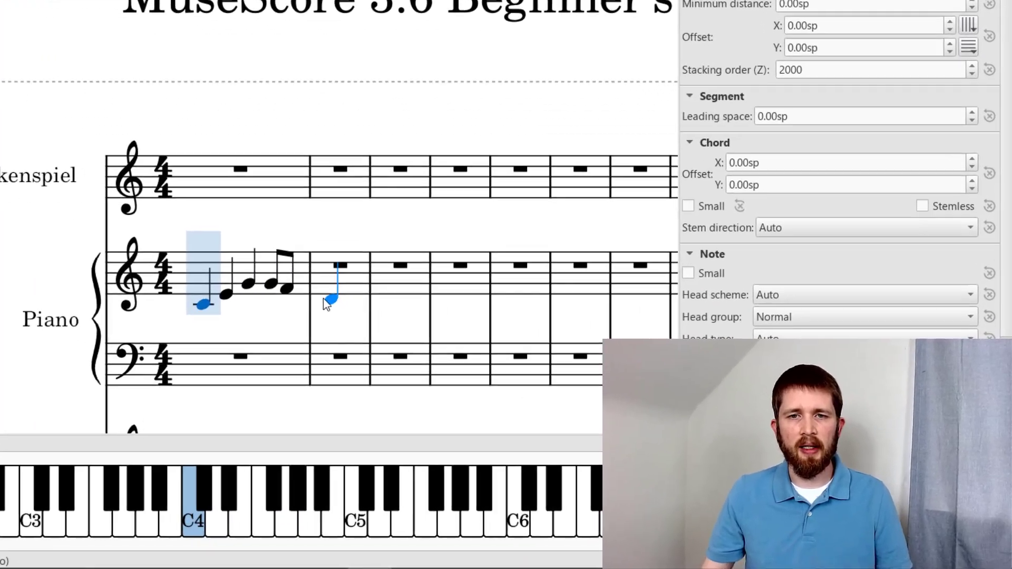
{"action": "left_click", "coordinate": [323, 296]}
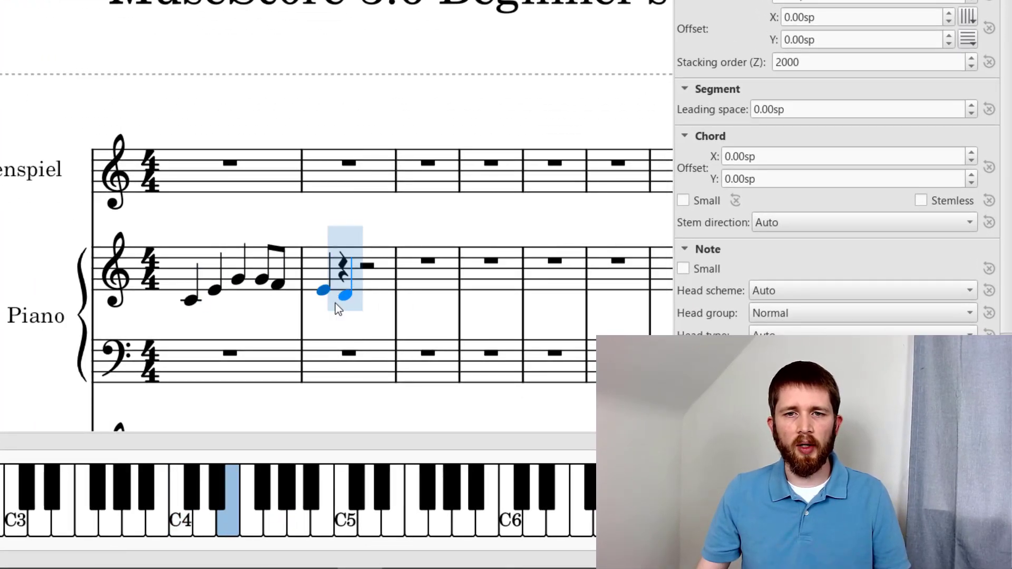
{"action": "left_click", "coordinate": [258, 527]}
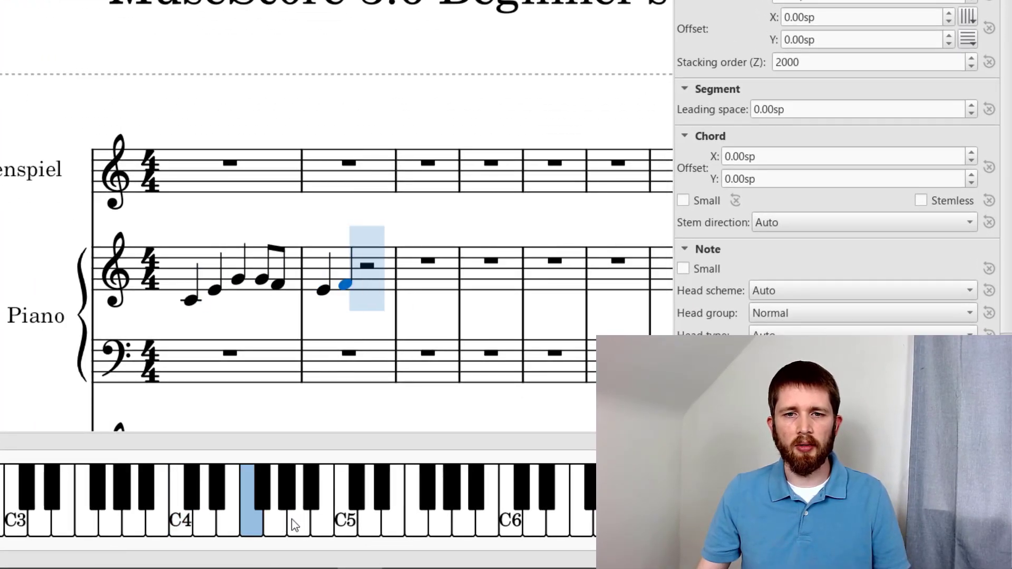
{"action": "left_click", "coordinate": [304, 529]}
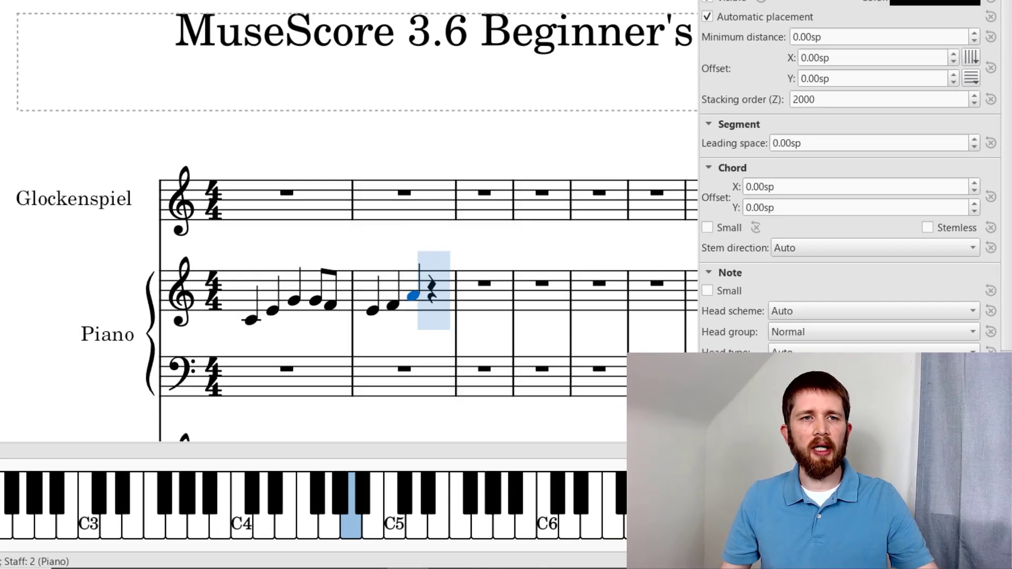
Hide the on-screen piano keyboard and leave note input mode
{"action": "left_click", "coordinate": [43, 14]}
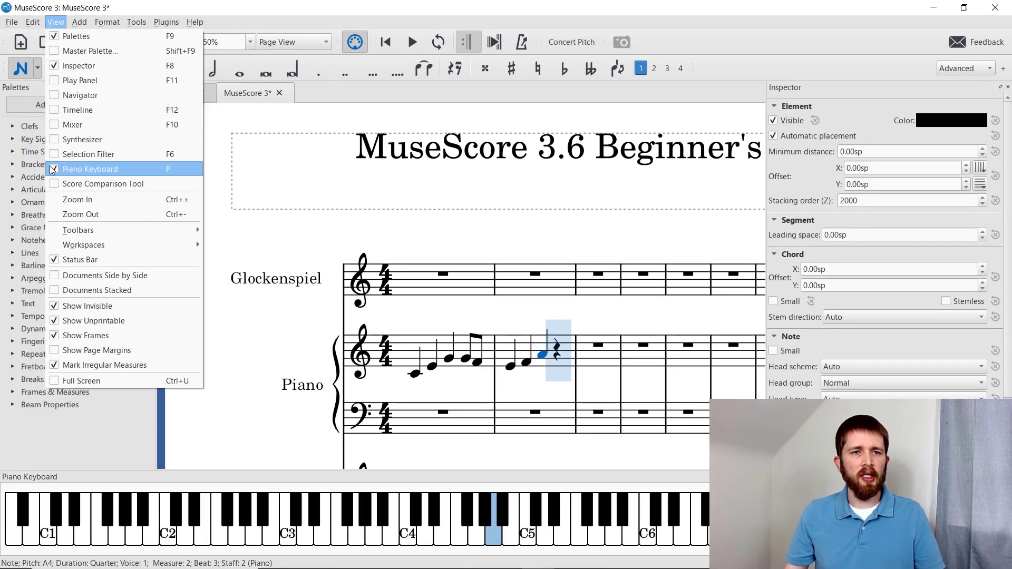
{"action": "left_click", "coordinate": [55, 169]}
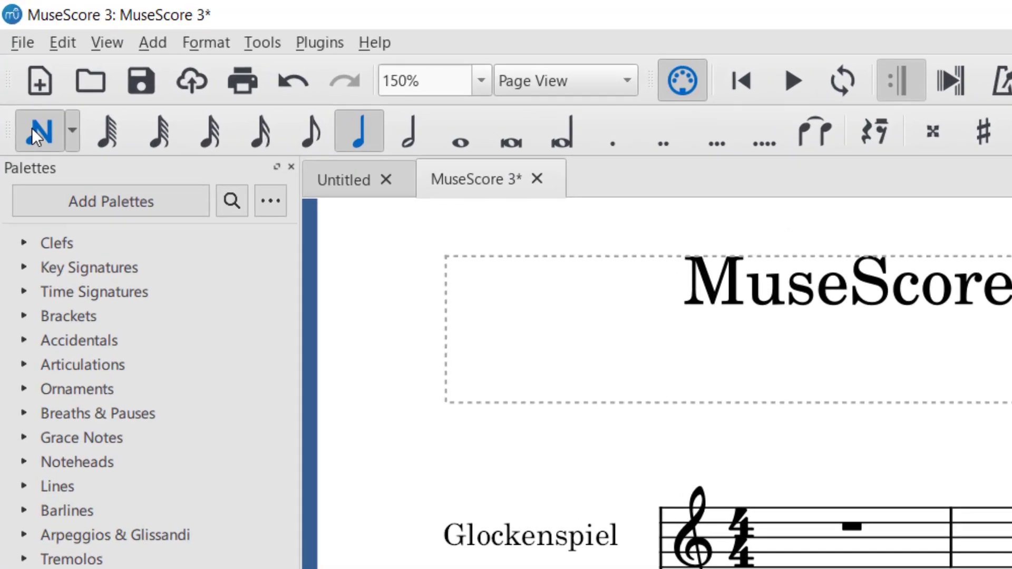
{"action": "left_click", "coordinate": [32, 133]}
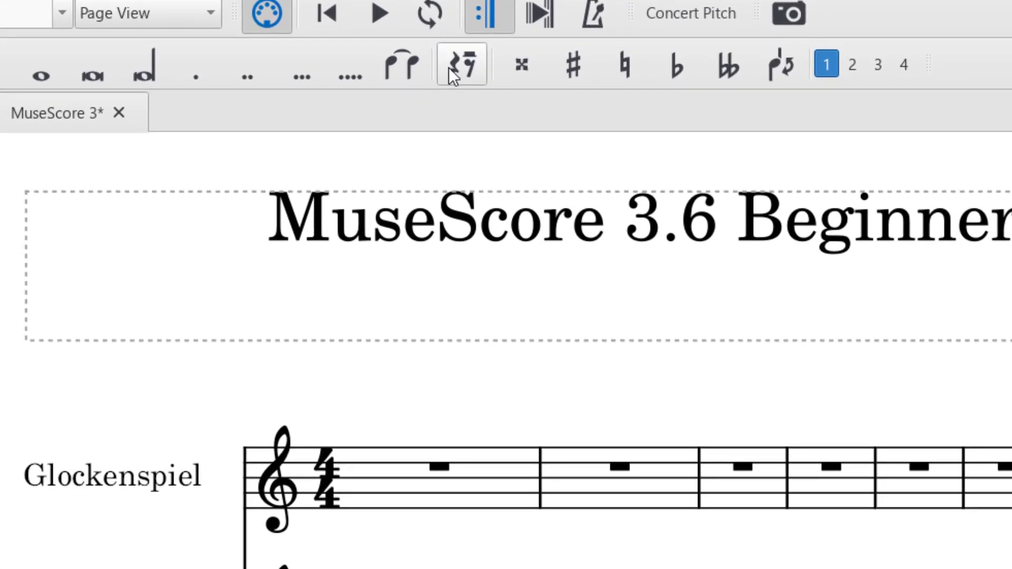
Replace the quarter notes A4 and F4 in measure 2 of the piano's treble staff with quarter rests
{"action": "left_click", "coordinate": [449, 67]}
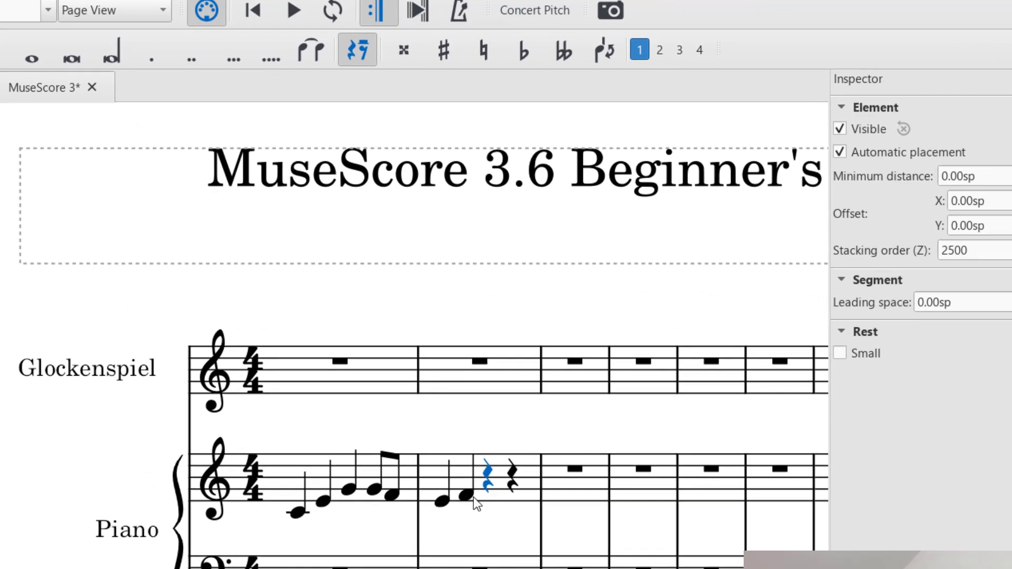
{"action": "left_click", "coordinate": [466, 495]}
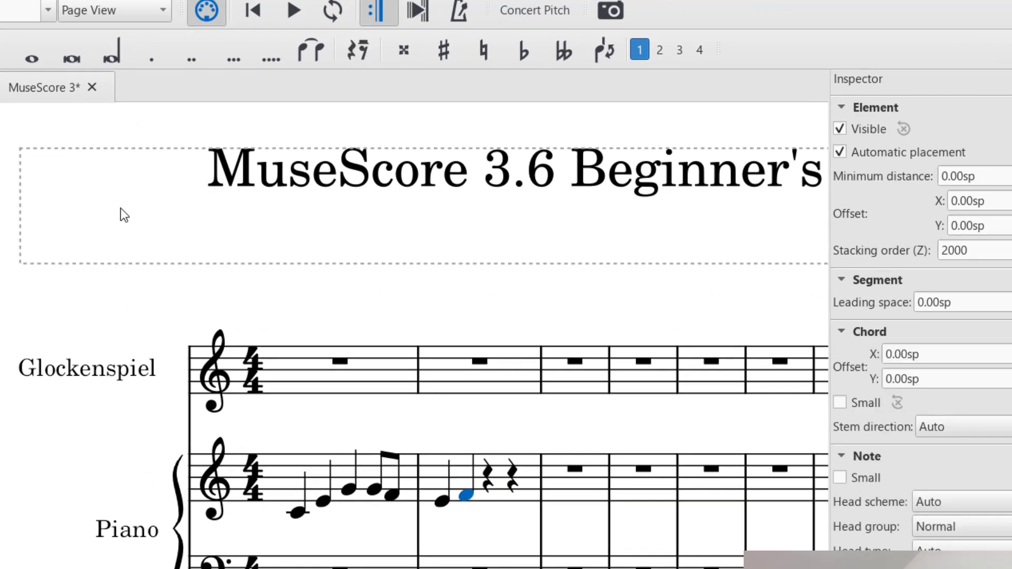
{"action": "left_click", "coordinate": [363, 54]}
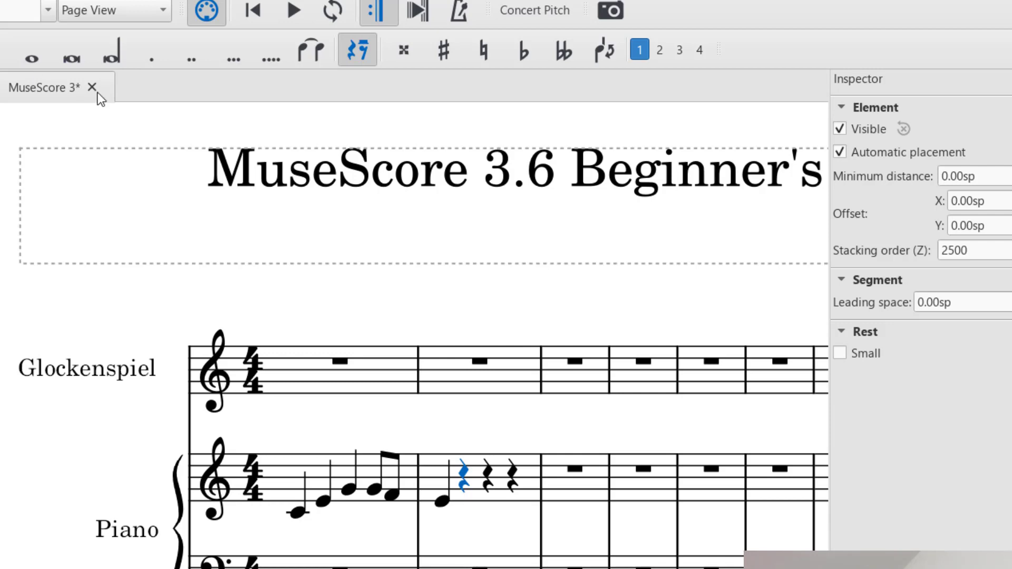
Shorten the E4 in measure 2 to an eighth note and replace it with an eighth rest
{"action": "left_click", "coordinate": [444, 503]}
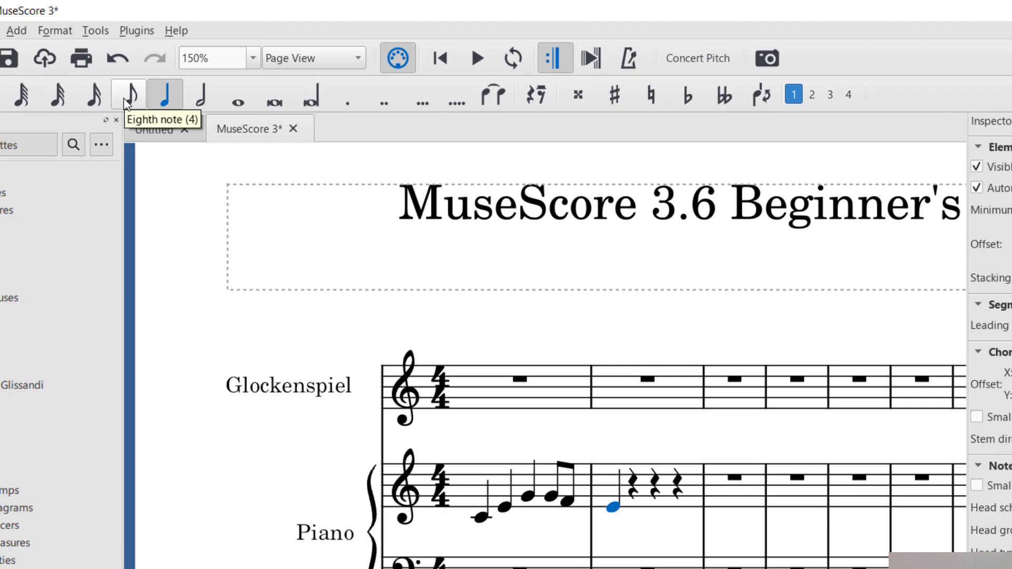
{"action": "left_click", "coordinate": [125, 99]}
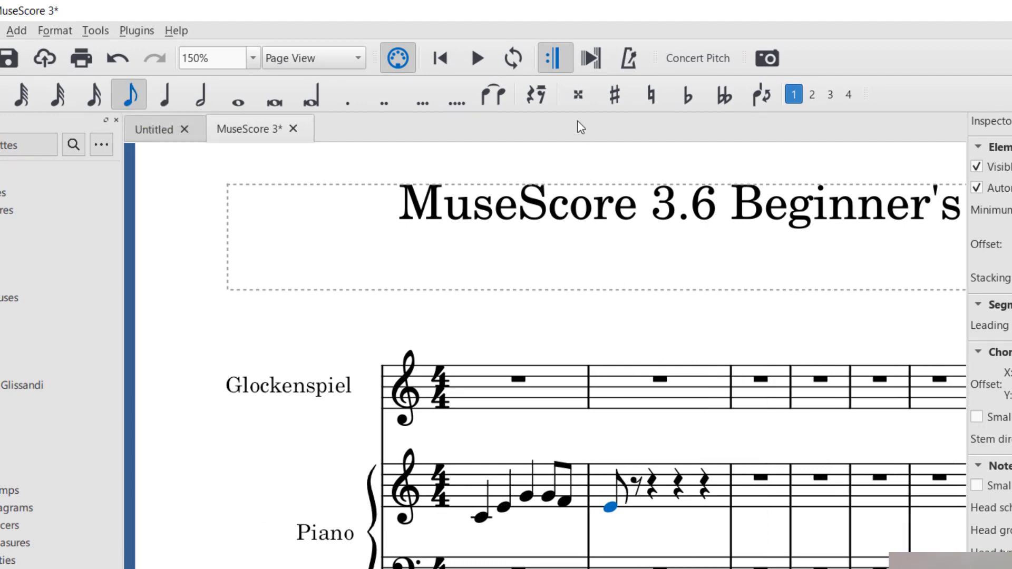
{"action": "left_click", "coordinate": [537, 96]}
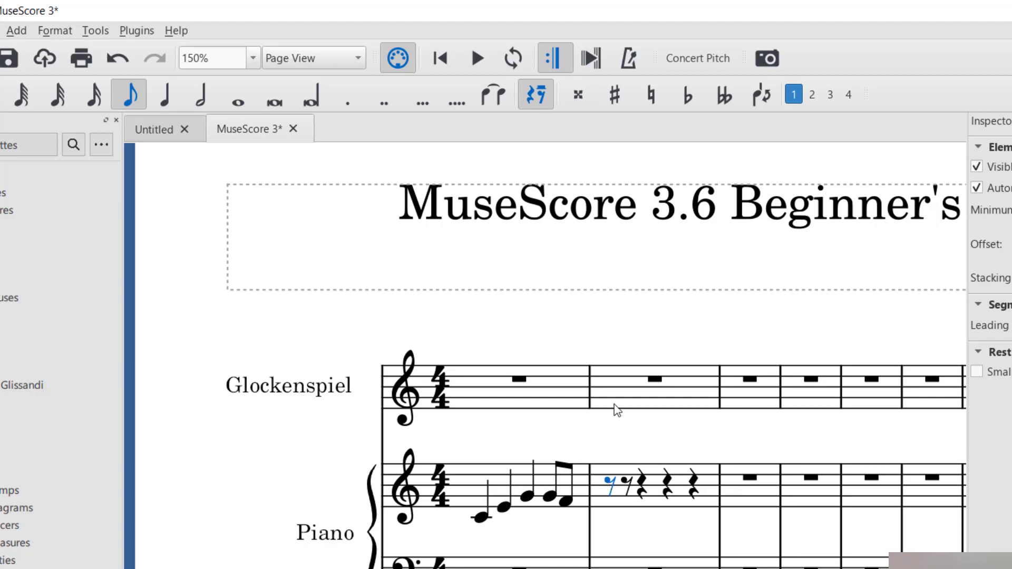
Change the first rest in measure 2 to a quarter, an eighth, a quarter again and finally a half rest
{"action": "key", "text": "5"}
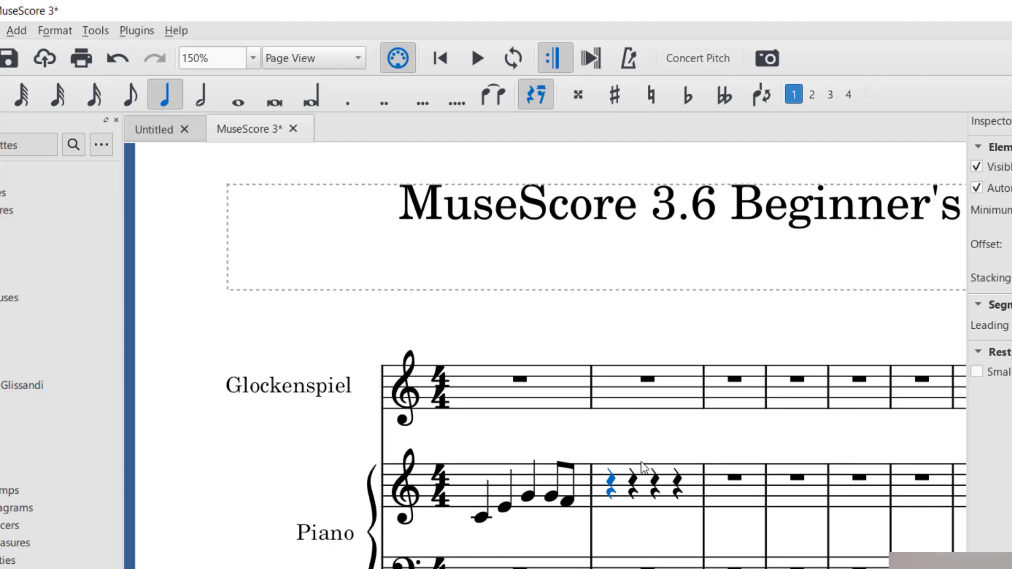
{"action": "key", "text": "4"}
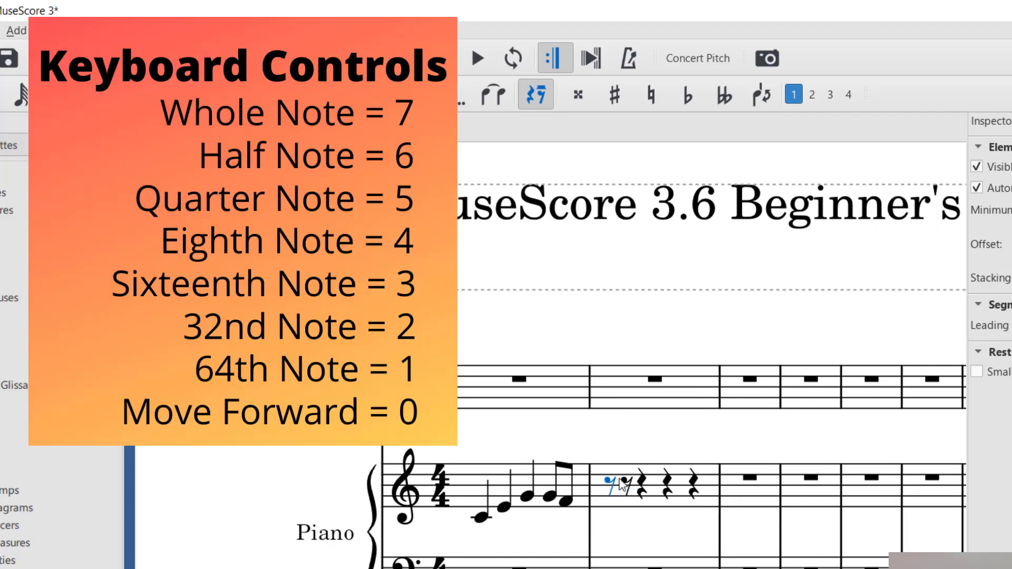
{"action": "key", "text": "5"}
{"action": "key", "text": "6"}
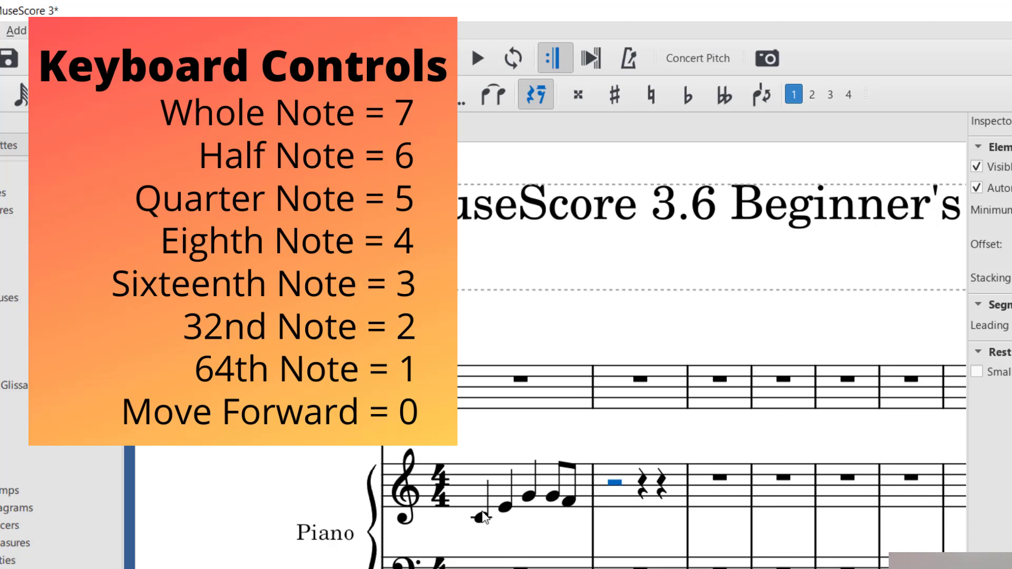
{"action": "left_click", "coordinate": [496, 529]}
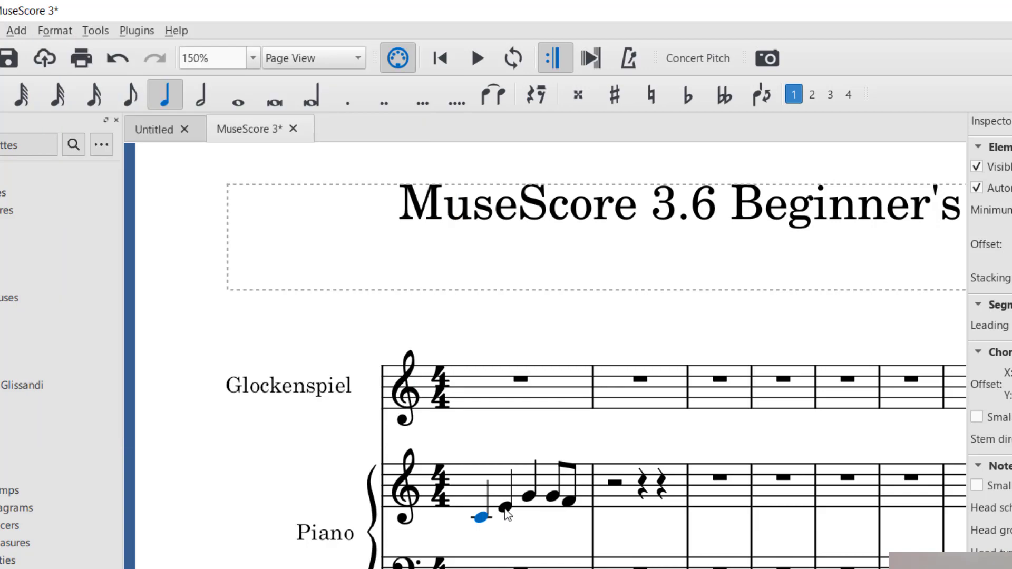
{"action": "key", "text": "ctrl+z"}
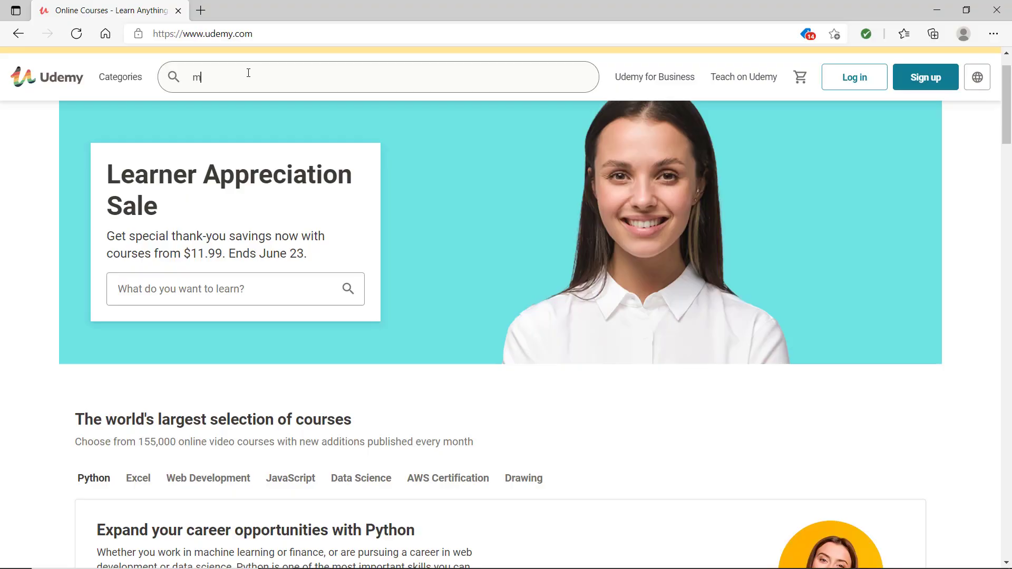
In the web browser, search Udemy for "musescore 3" and open the "MuseScore 3 MasterClass: Complete Guide How to Use Musescore" course
{"action": "type", "text": "3"}
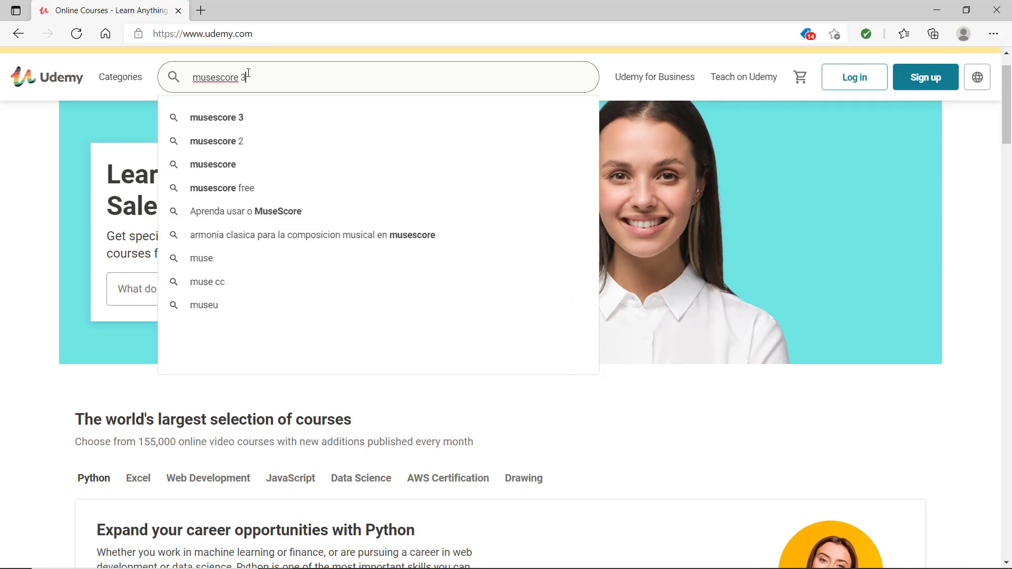
{"action": "key", "text": "Return"}
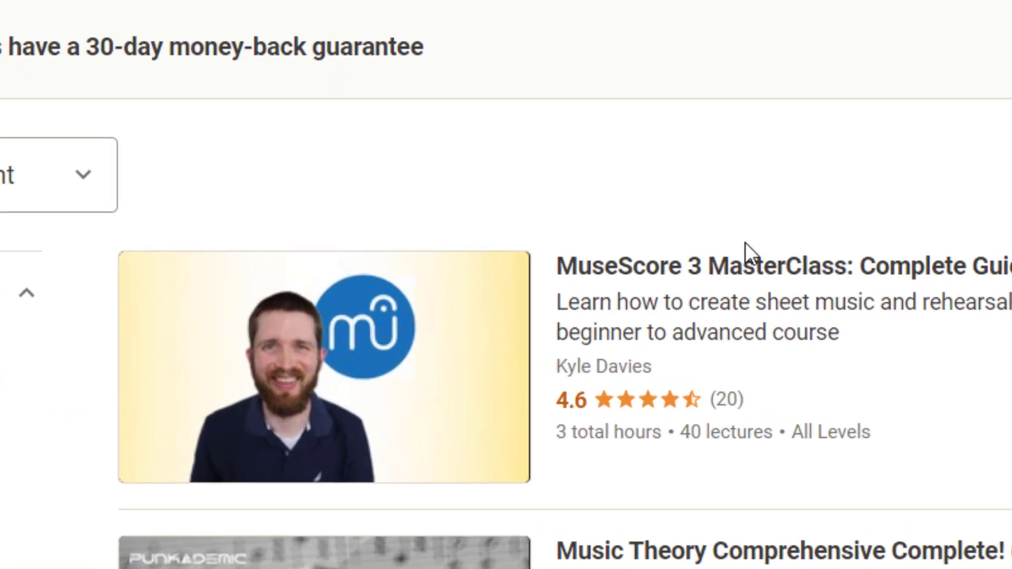
{"action": "mouse_move", "coordinate": [533, 339]}
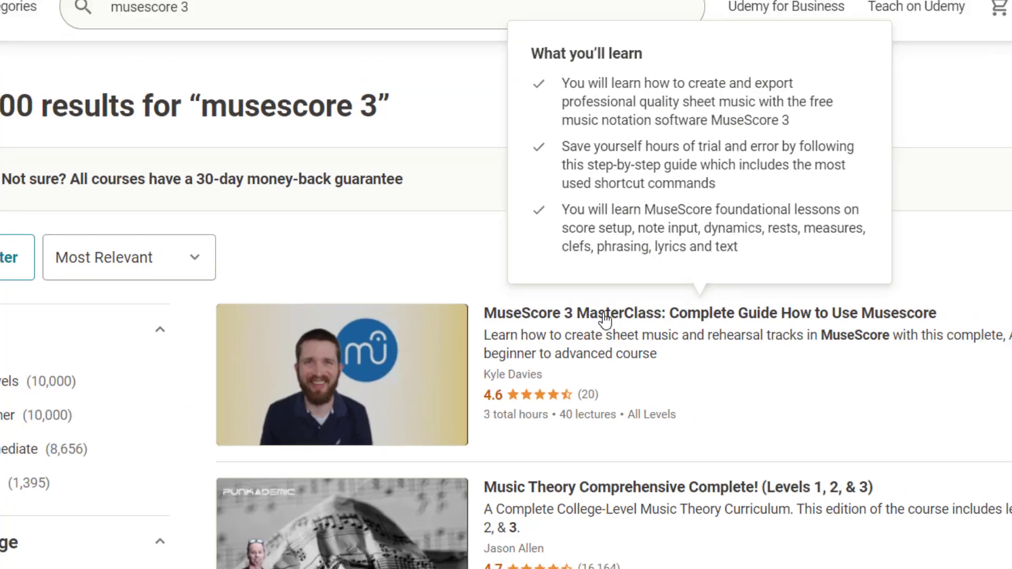
{"action": "left_click", "coordinate": [764, 274]}
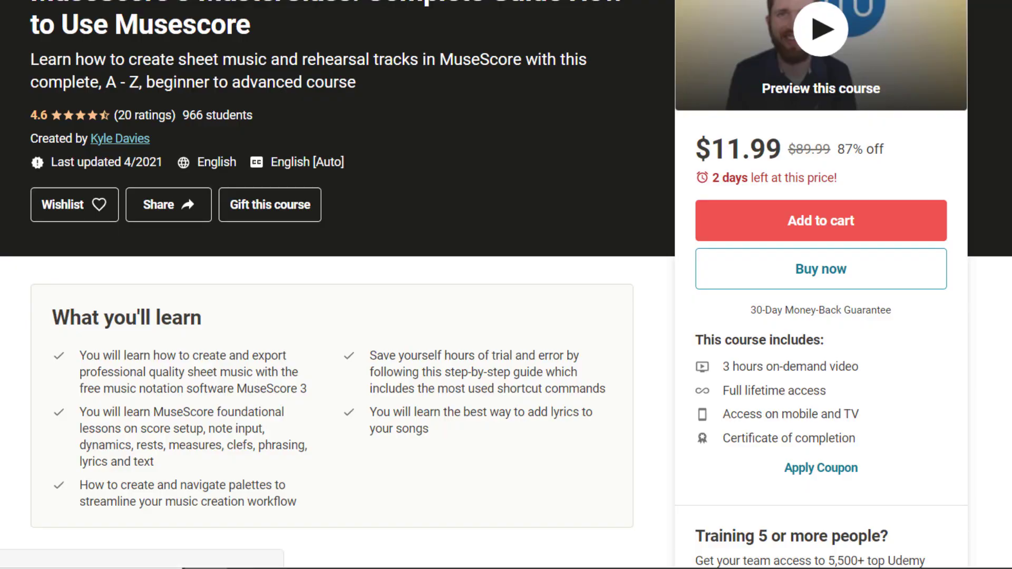
Examine the MuseScore 3 MasterClass page's learning points, requirements and list of course sections
{"action": "scroll", "coordinate": [507, 284], "scroll_direction": "up", "scroll_amount": 1}
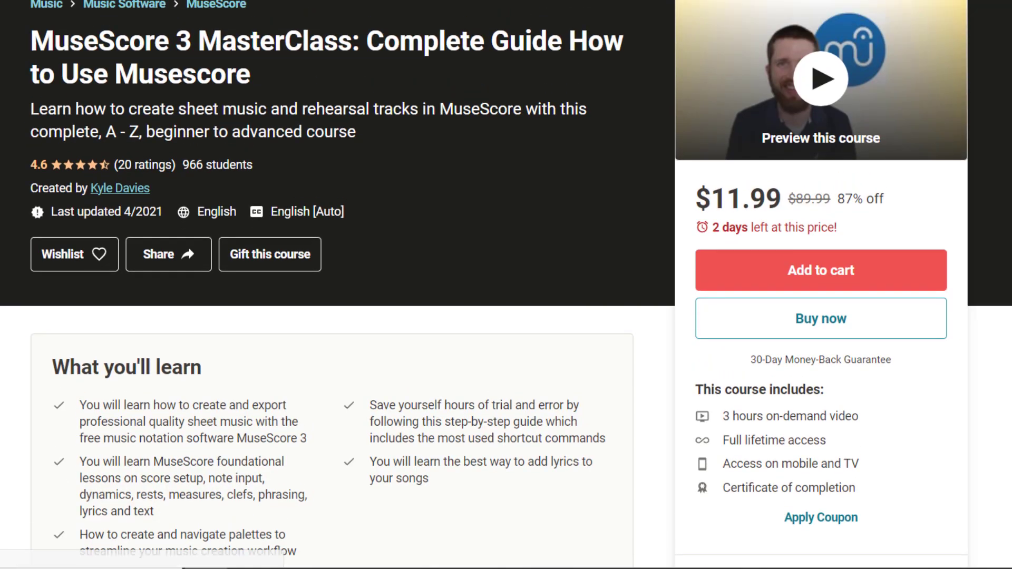
{"action": "scroll", "coordinate": [506, 285], "scroll_direction": "down", "scroll_amount": 4}
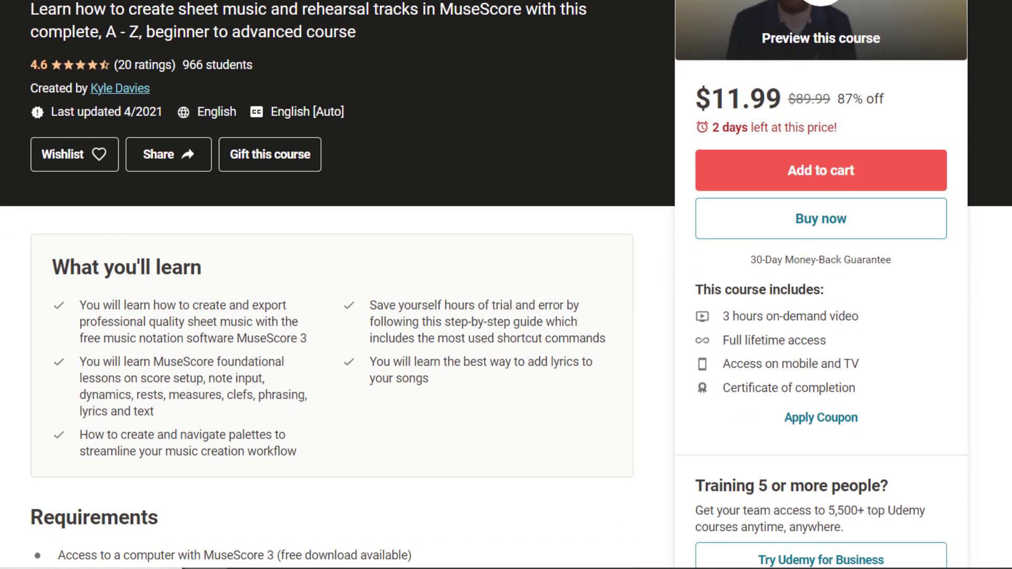
{"action": "scroll", "coordinate": [506, 285], "scroll_direction": "down", "scroll_amount": 2}
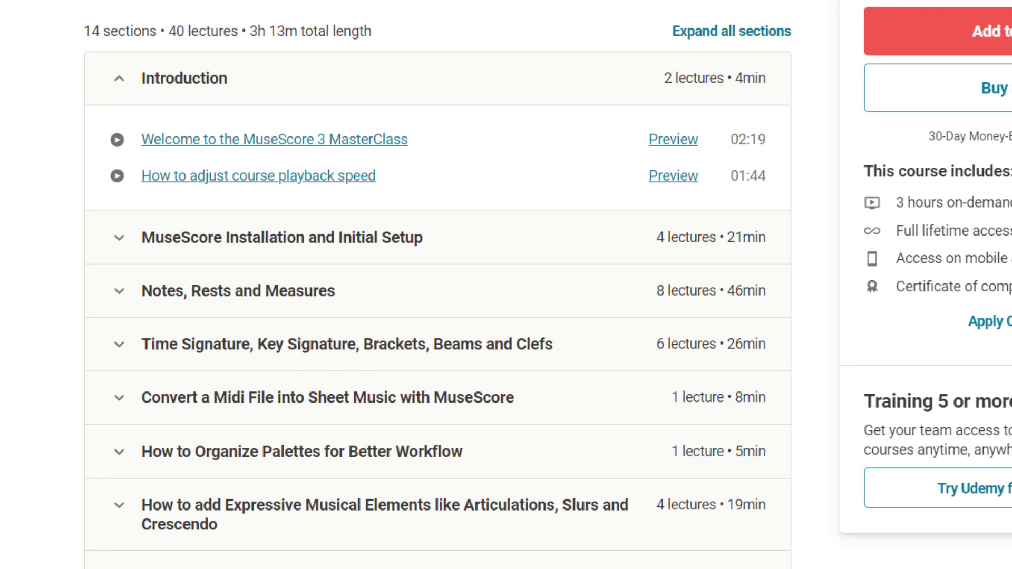
{"action": "scroll", "coordinate": [438, 285], "scroll_direction": "down", "scroll_amount": 5}
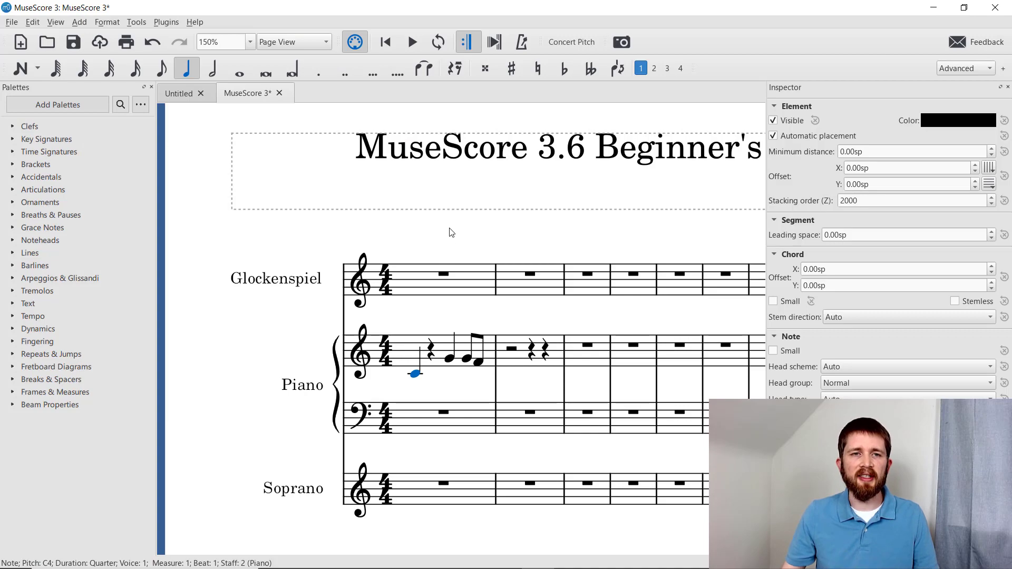
Return to MuseScore and, in the program preferences, switch the appearance theme to Dark and back to Light
{"action": "left_click", "coordinate": [444, 235]}
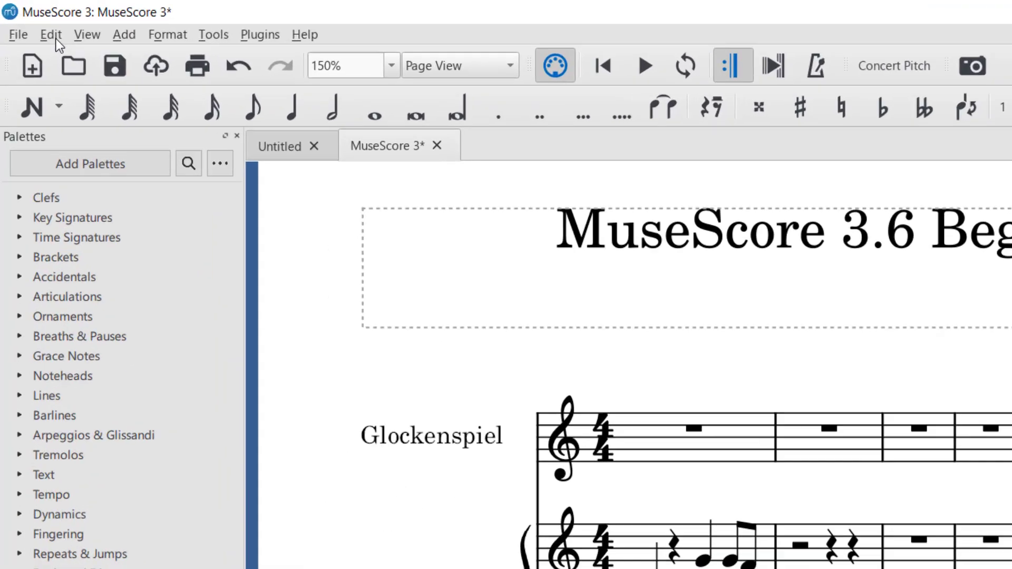
{"action": "left_click", "coordinate": [33, 22]}
{"action": "left_click", "coordinate": [231, 492]}
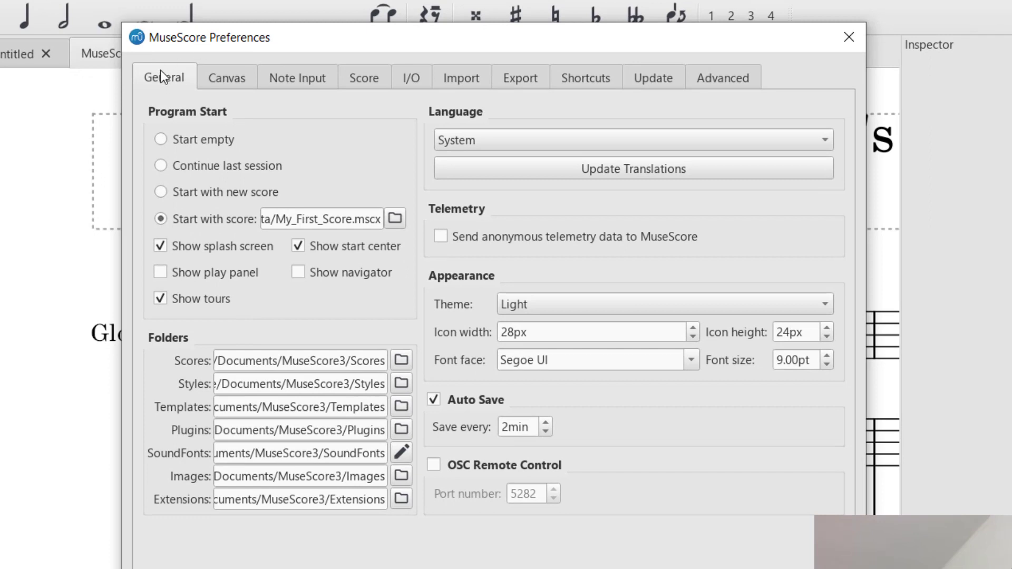
{"action": "left_click", "coordinate": [617, 309]}
{"action": "left_click", "coordinate": [618, 324]}
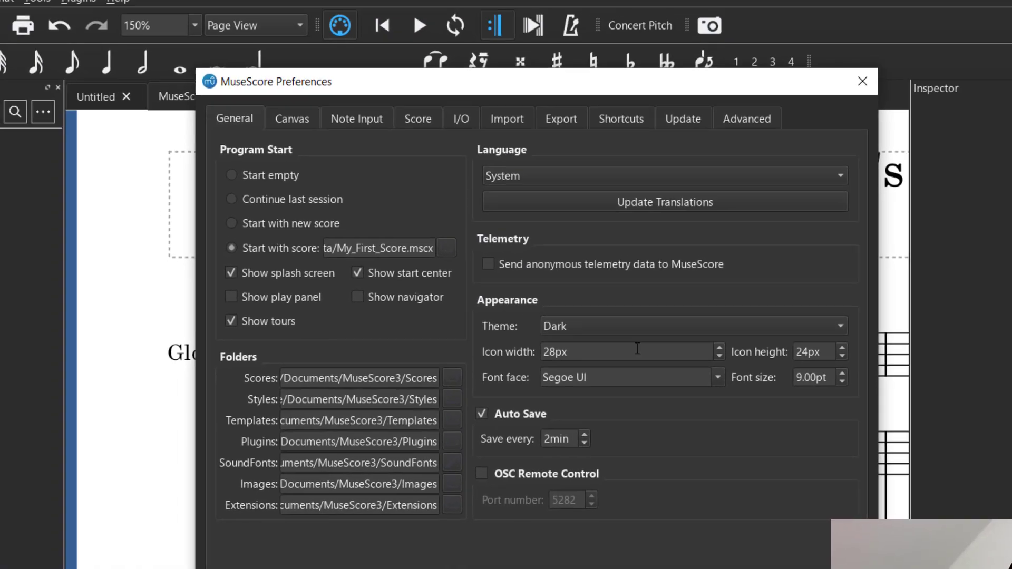
{"action": "left_click", "coordinate": [583, 300]}
{"action": "left_click", "coordinate": [641, 327]}
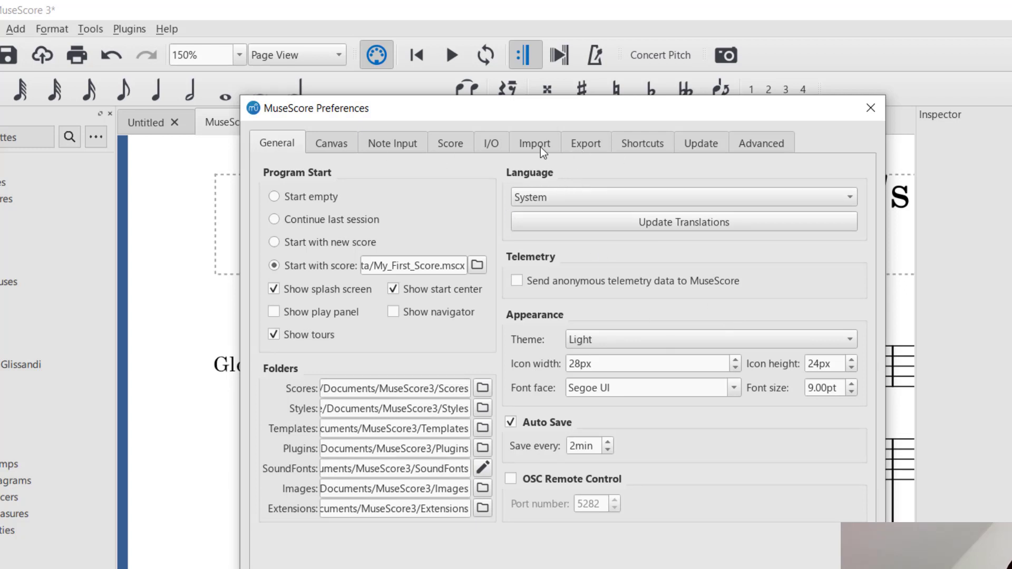
Review the keyboard shortcut list in the preferences and view the shortcut editor for "Accessibility: Get location" without changing anything
{"action": "left_click", "coordinate": [644, 148]}
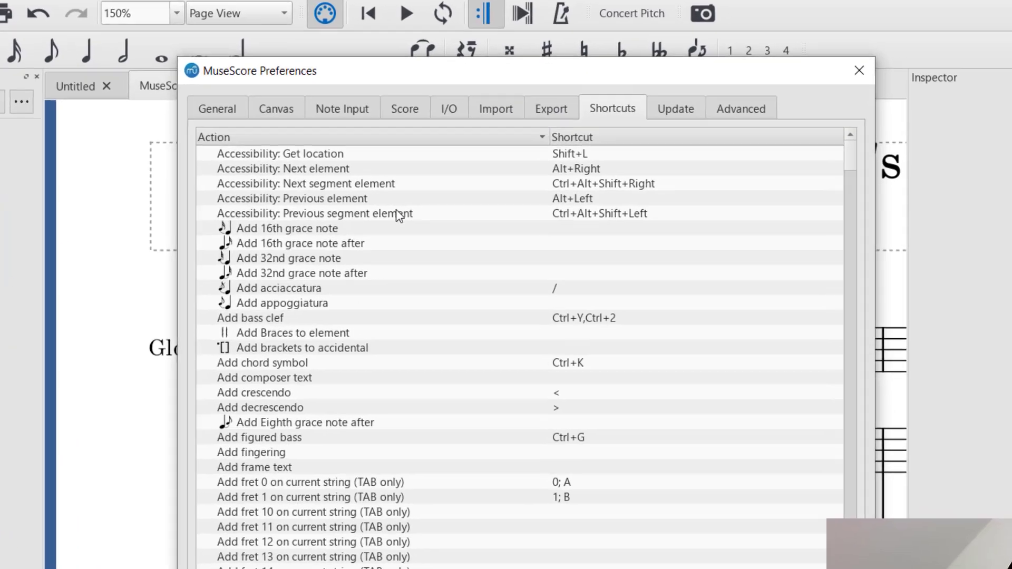
{"action": "scroll", "coordinate": [399, 216], "scroll_direction": "down", "scroll_amount": 18}
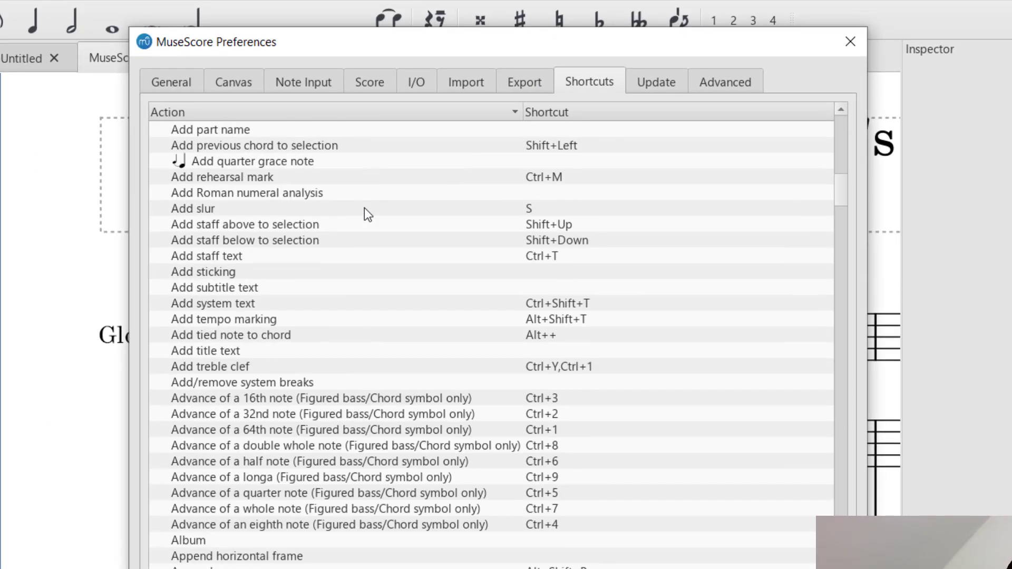
{"action": "scroll", "coordinate": [391, 240], "scroll_direction": "down", "scroll_amount": 8}
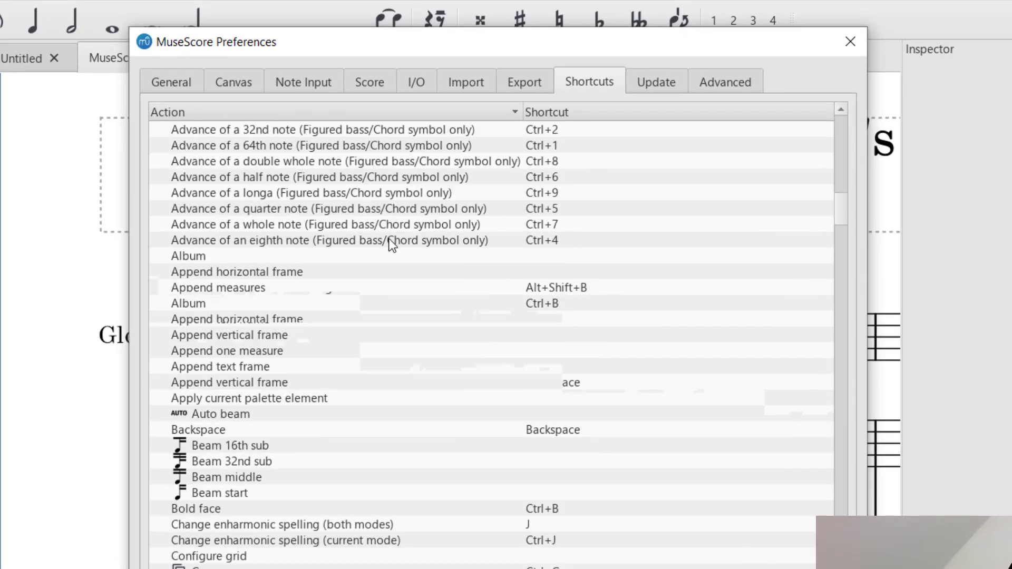
{"action": "left_click_drag", "start_coordinate": [849, 216], "coordinate": [854, 125]}
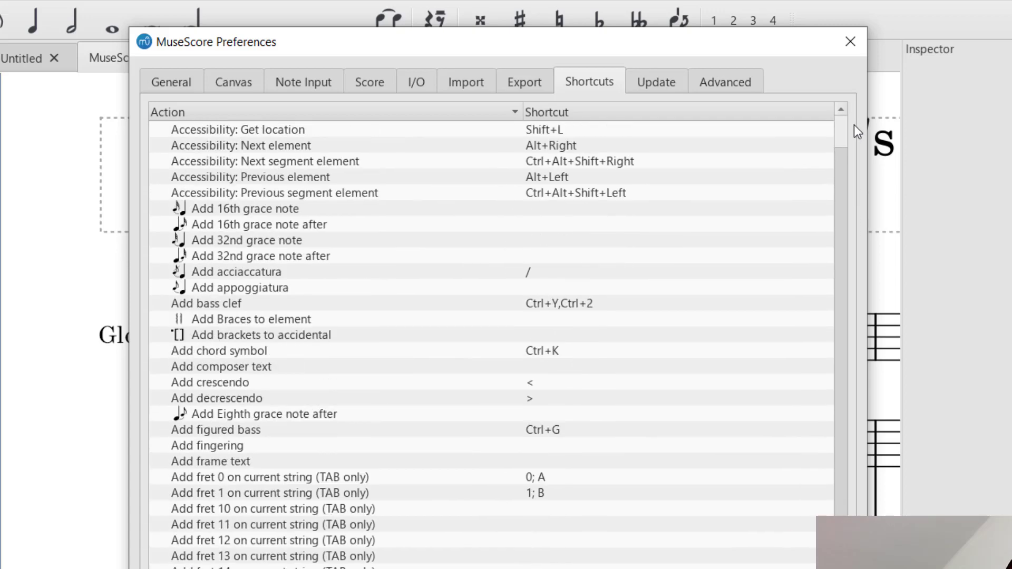
{"action": "double_click", "coordinate": [315, 131]}
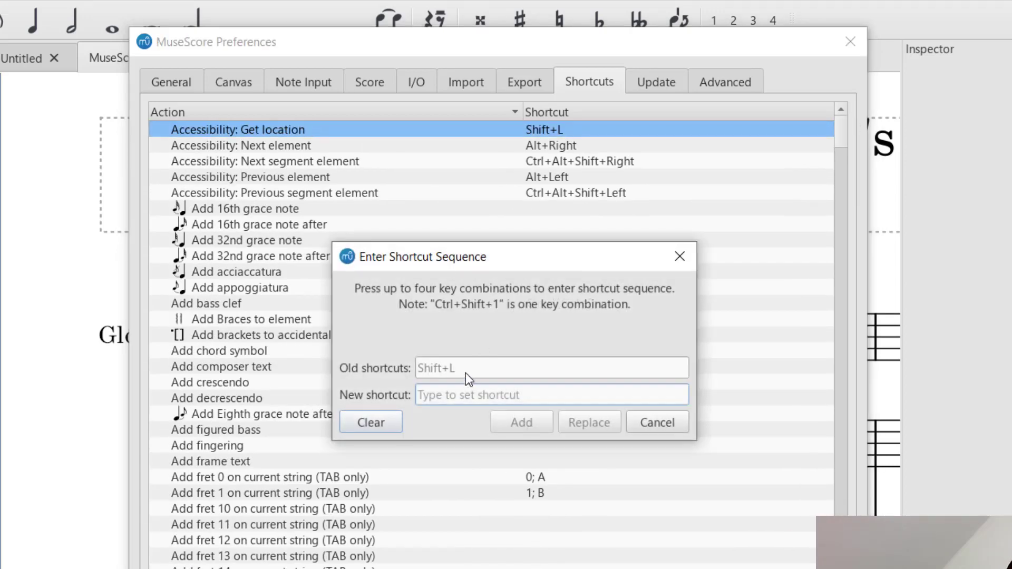
{"action": "left_click", "coordinate": [647, 422]}
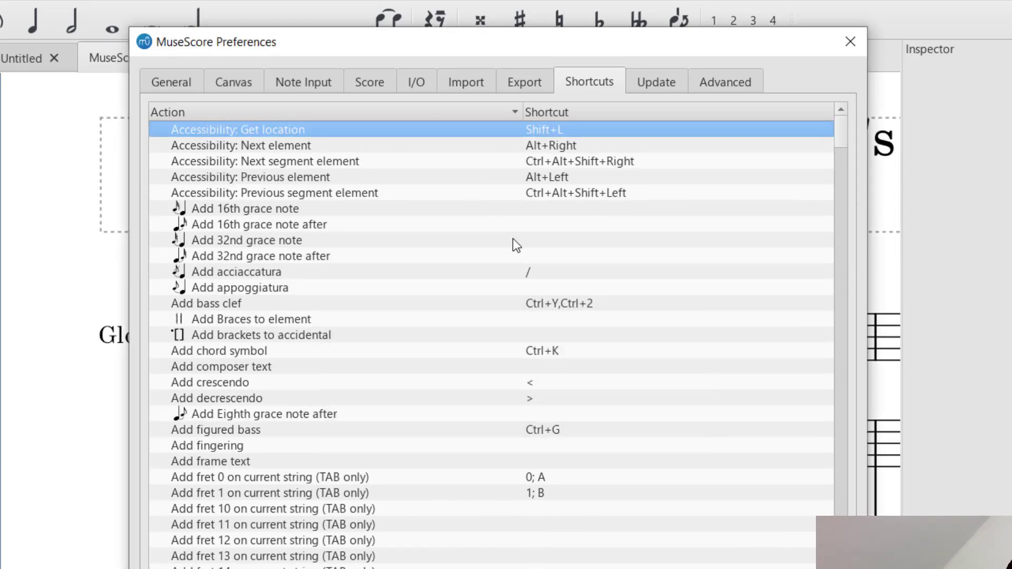
{"action": "left_click", "coordinate": [849, 42]}
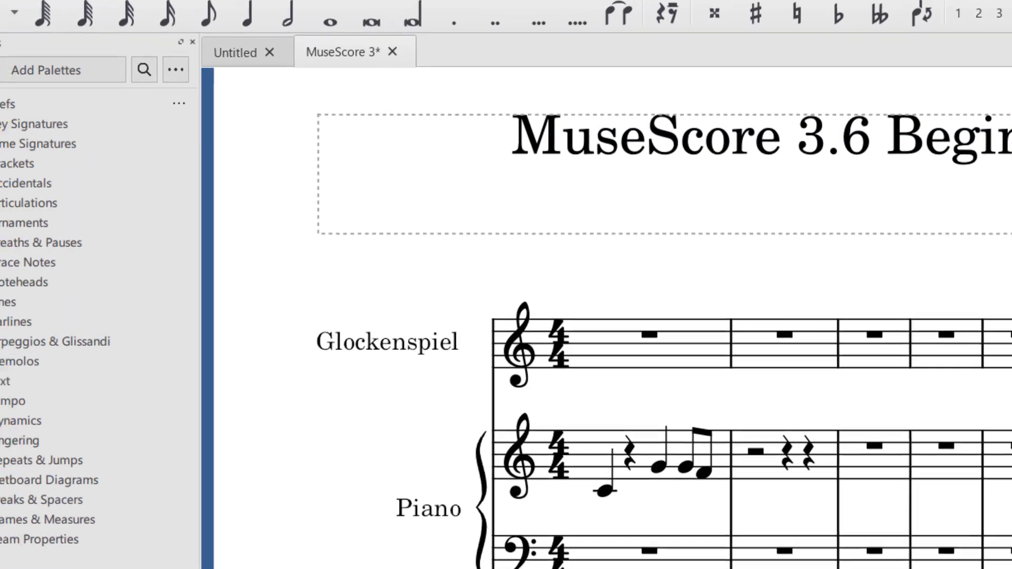
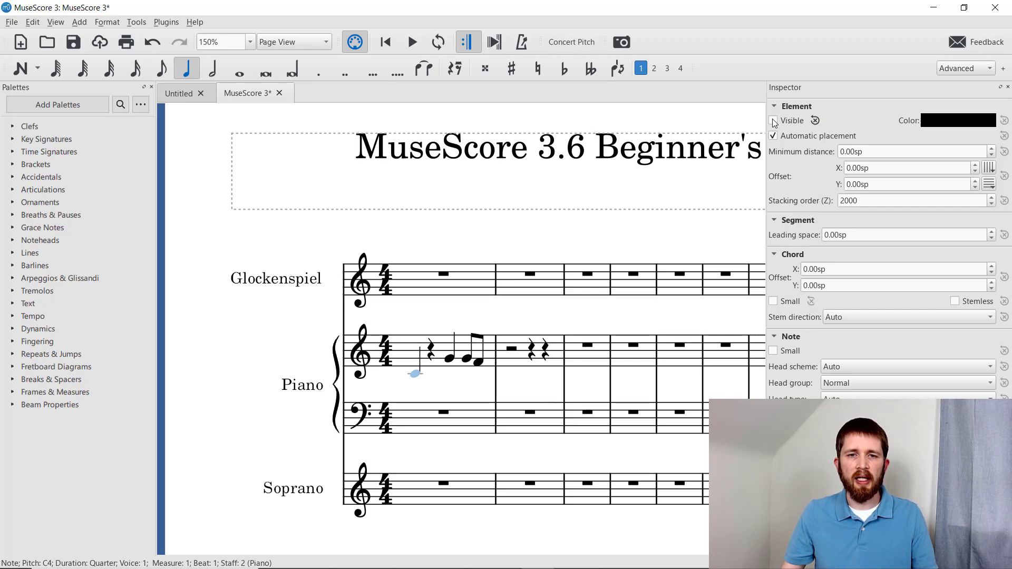
Hide the stem of the first note in measure 1 of the piano's treble staff and undo the note's visibility changes
{"action": "left_click", "coordinate": [419, 363]}
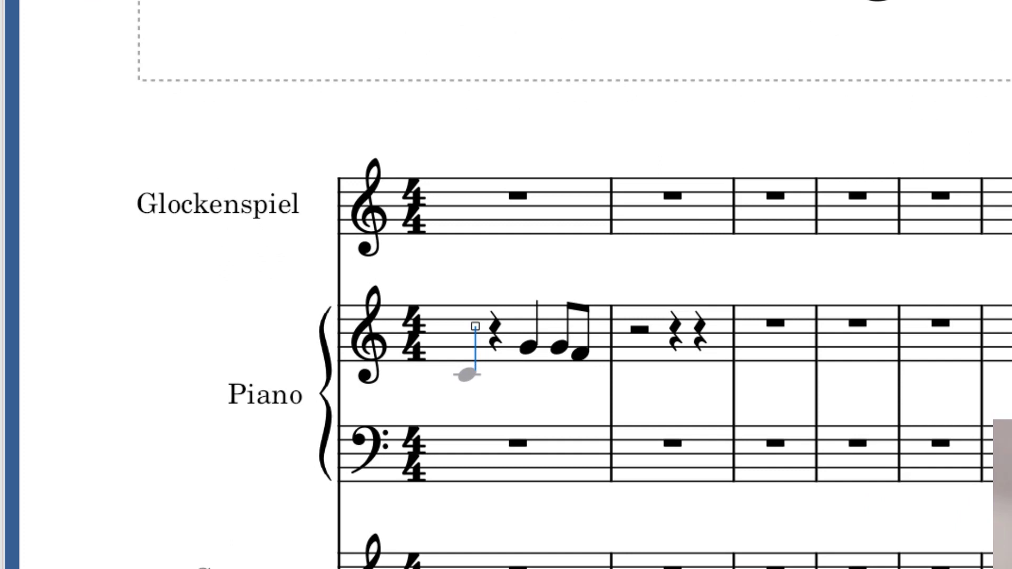
{"action": "key", "text": "v"}
{"action": "key", "text": "Escape"}
{"action": "key", "text": "ctrl+z"}
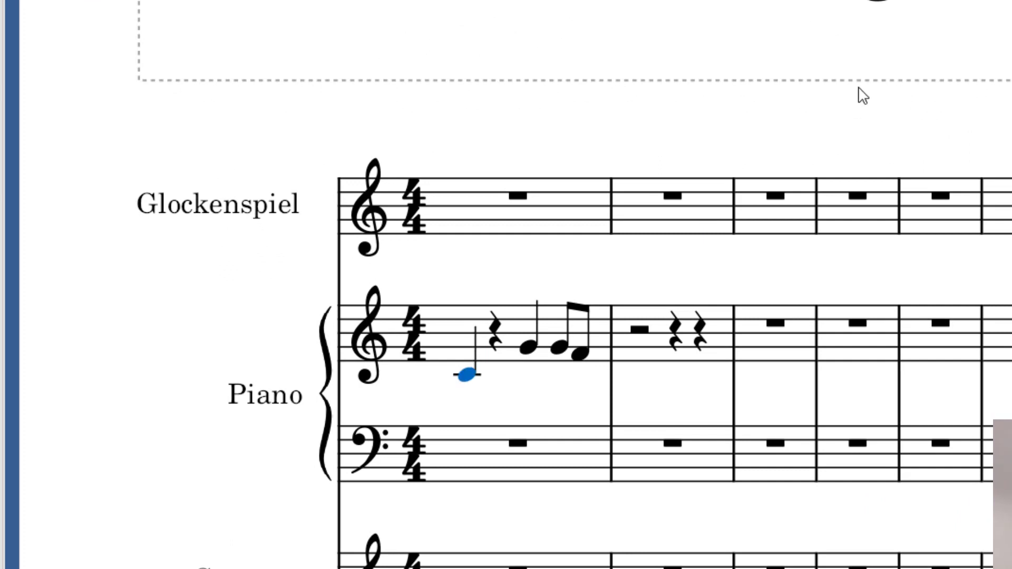
Select measure 1 of the piano's treble staff and practise extending and shrinking the selection note by note into measure 2
{"action": "left_click", "coordinate": [515, 337]}
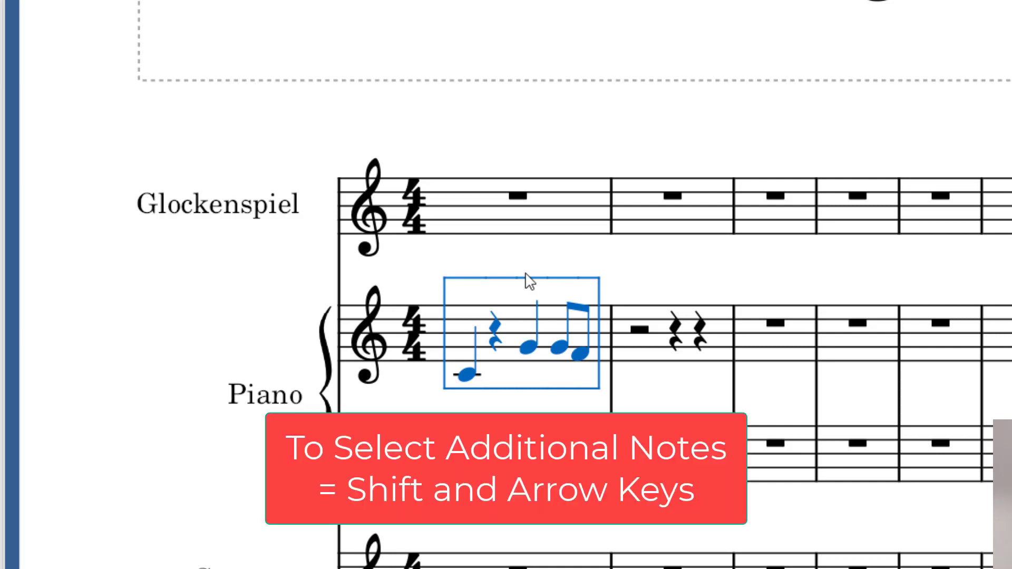
{"action": "key", "text": "shift+Right"}
{"action": "key", "text": "shift+Right"}
{"action": "key", "text": "shift+Right"}
{"action": "key", "text": "shift+Left"}
{"action": "key", "text": "shift+Left"}
{"action": "key", "text": "shift+Left"}
{"action": "key", "text": "shift+Left"}
{"action": "key", "text": "shift+Left"}
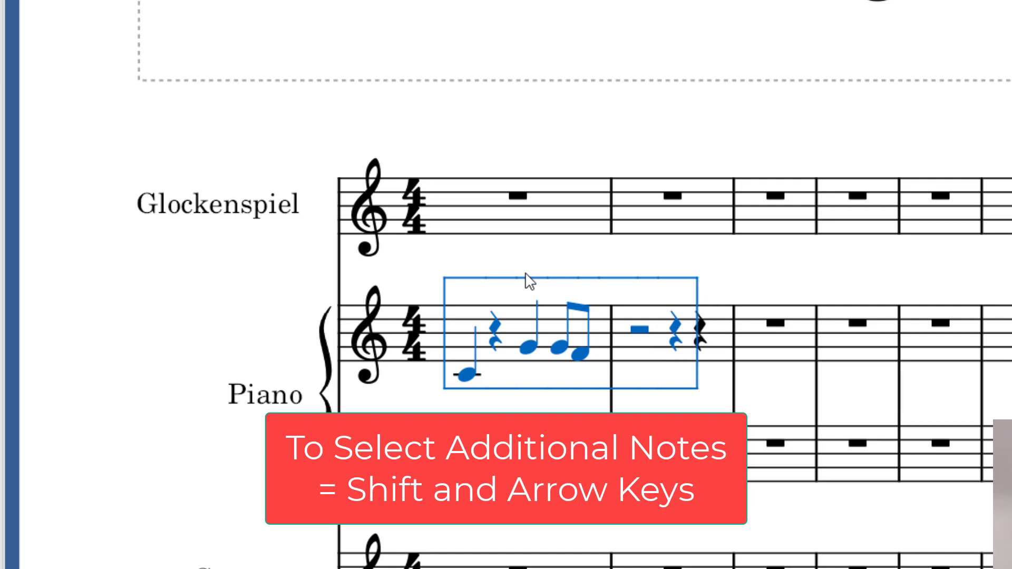
{"action": "key", "text": "shift+Right"}
{"action": "key", "text": "shift+Right"}
{"action": "key", "text": "shift+Right"}
{"action": "key", "text": "shift+Right"}
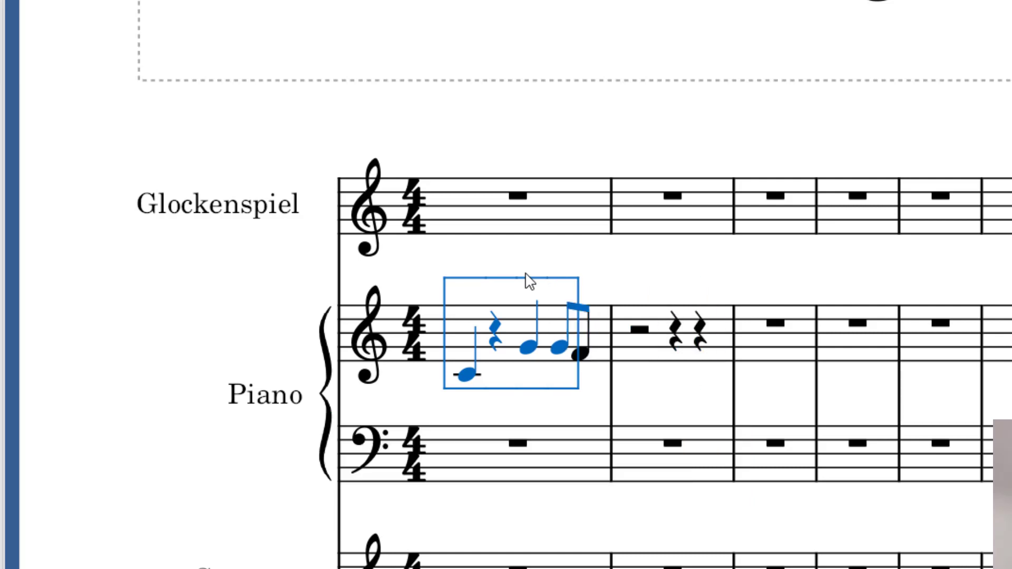
Delete the contents of measure 1 in the piano's treble staff, and undo the deletion
{"action": "key", "text": "shift+Left"}
{"action": "key", "text": "shift+Left"}
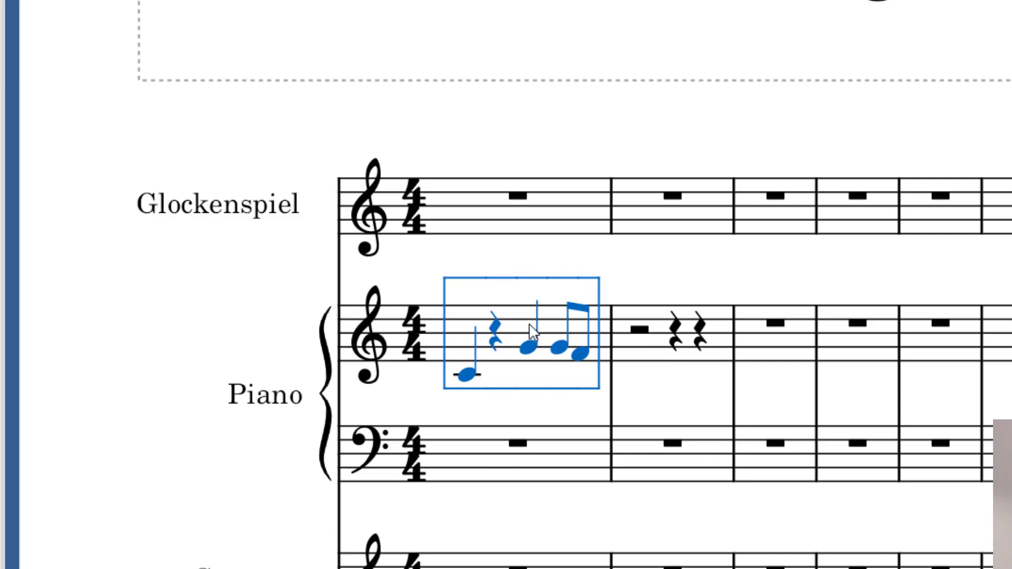
{"action": "key", "text": "Delete"}
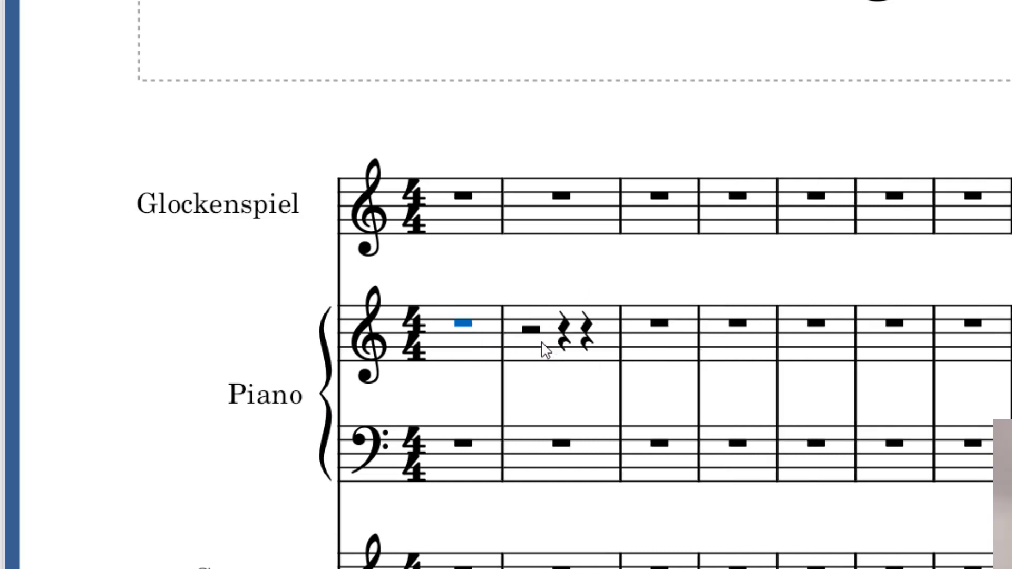
{"action": "key", "text": "ctrl+z"}
Clear the half rest and two quarter rests from measure 2 of the piano's treble staff, leaving a whole-measure rest
{"action": "left_click", "coordinate": [670, 325]}
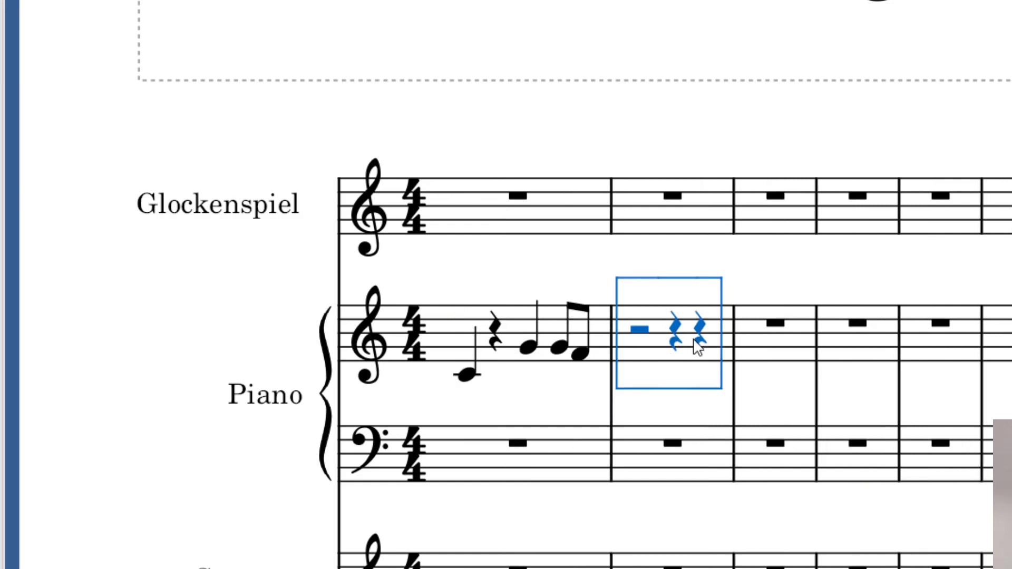
{"action": "left_click", "coordinate": [680, 425]}
{"action": "left_click", "coordinate": [673, 340]}
{"action": "left_click", "coordinate": [663, 362]}
{"action": "key", "text": "Delete"}
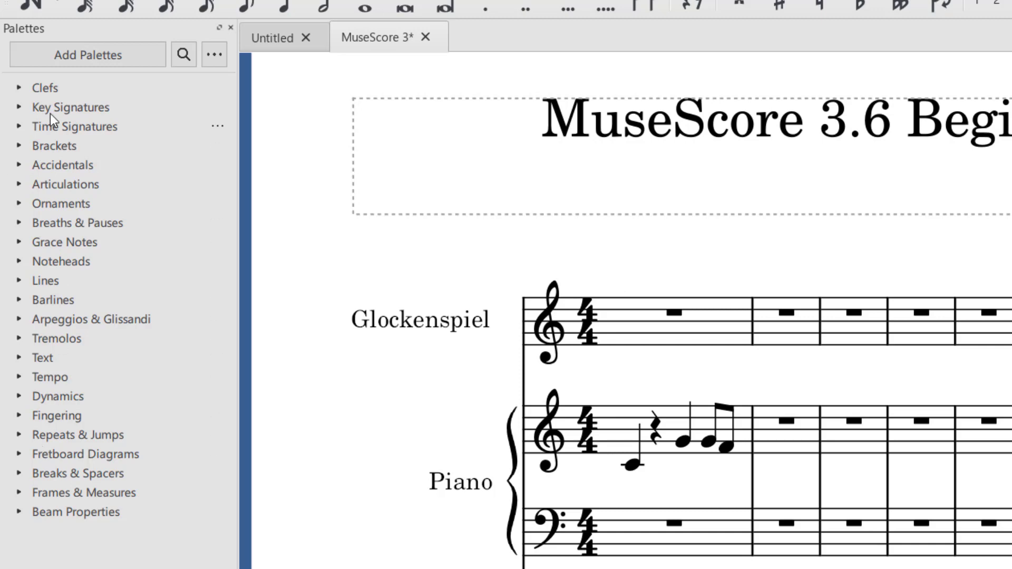
View the additional palettes on offer, then expand all palettes and collapse them again
{"action": "left_click", "coordinate": [136, 55]}
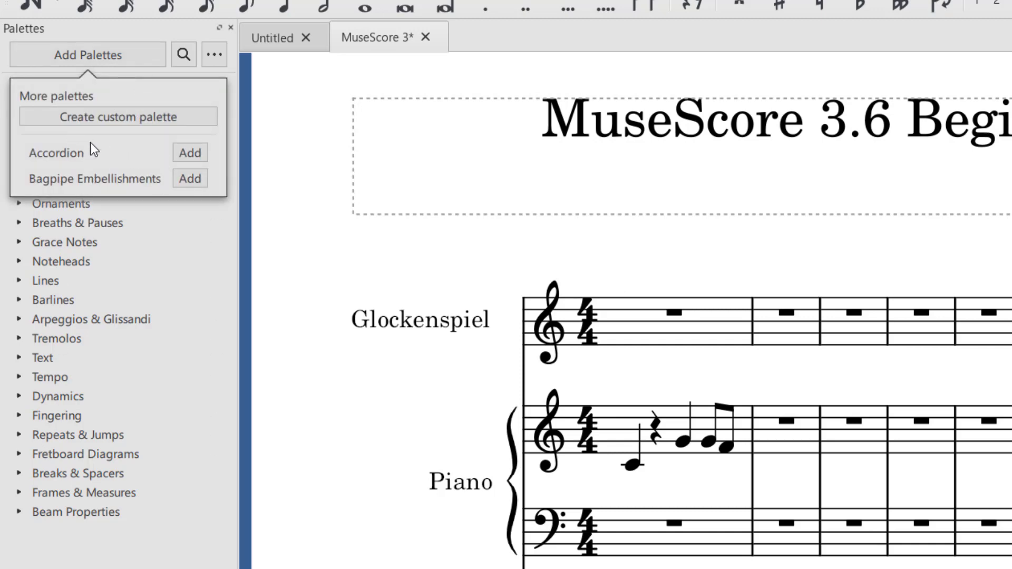
{"action": "left_click", "coordinate": [211, 55]}
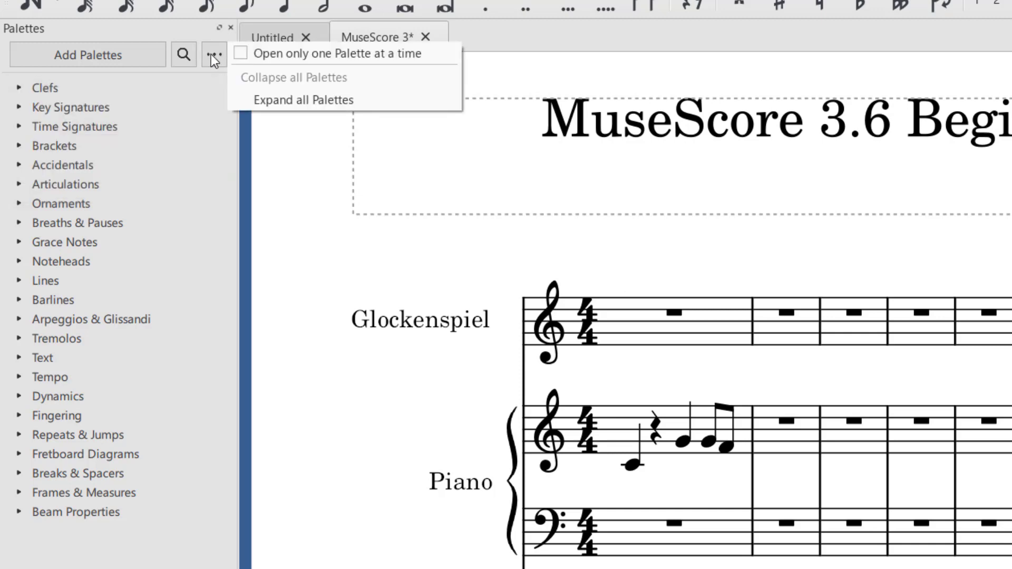
{"action": "left_click", "coordinate": [268, 99]}
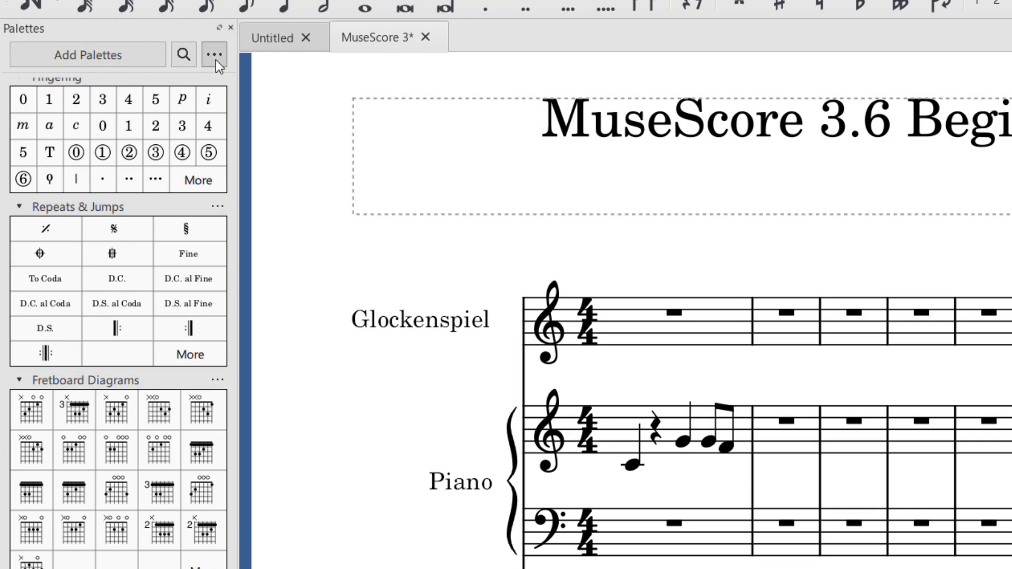
{"action": "left_click", "coordinate": [207, 64]}
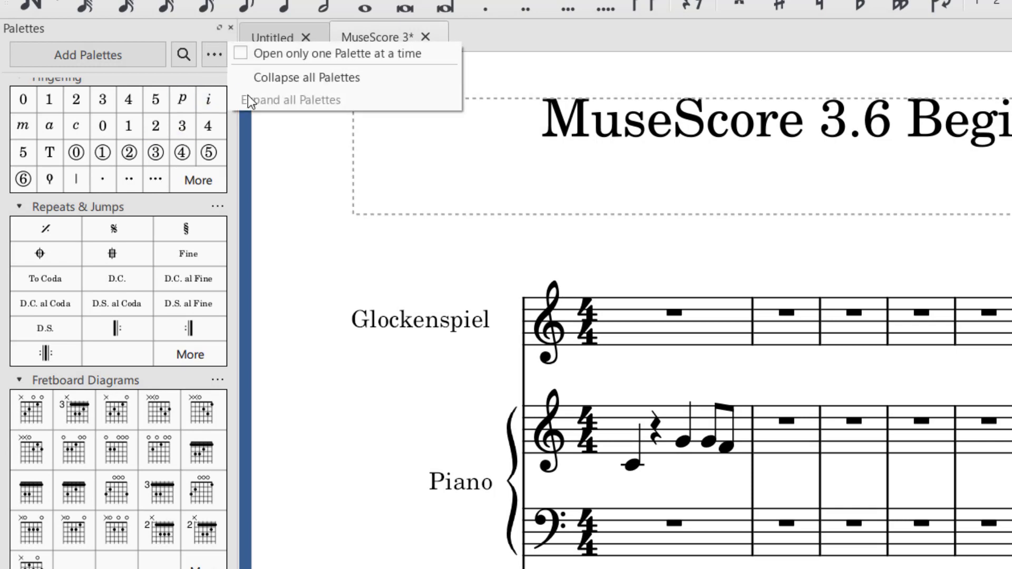
{"action": "left_click", "coordinate": [264, 82]}
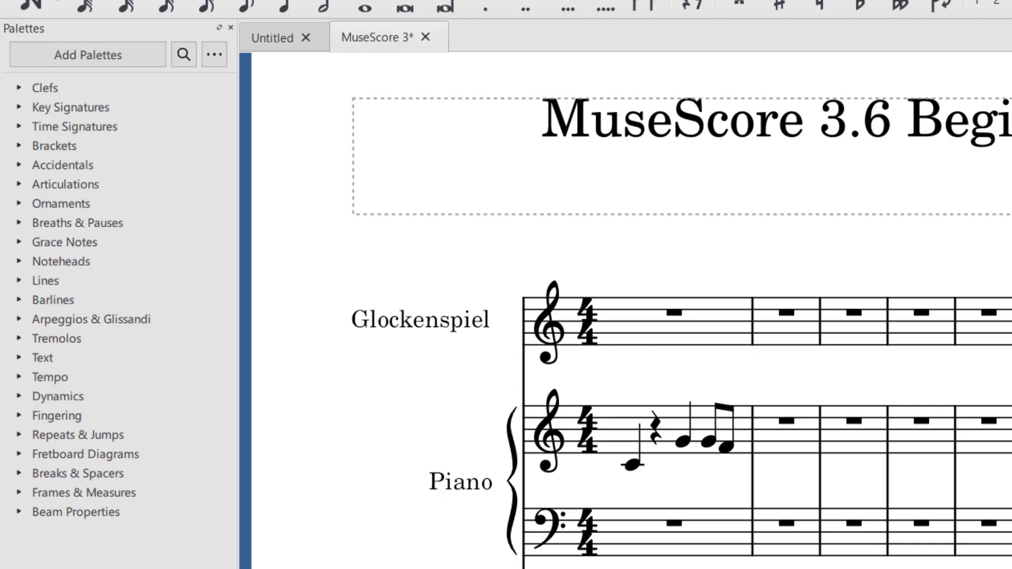
Open the Master Palette, view its Symbols category and close it
{"action": "left_click", "coordinate": [85, 17]}
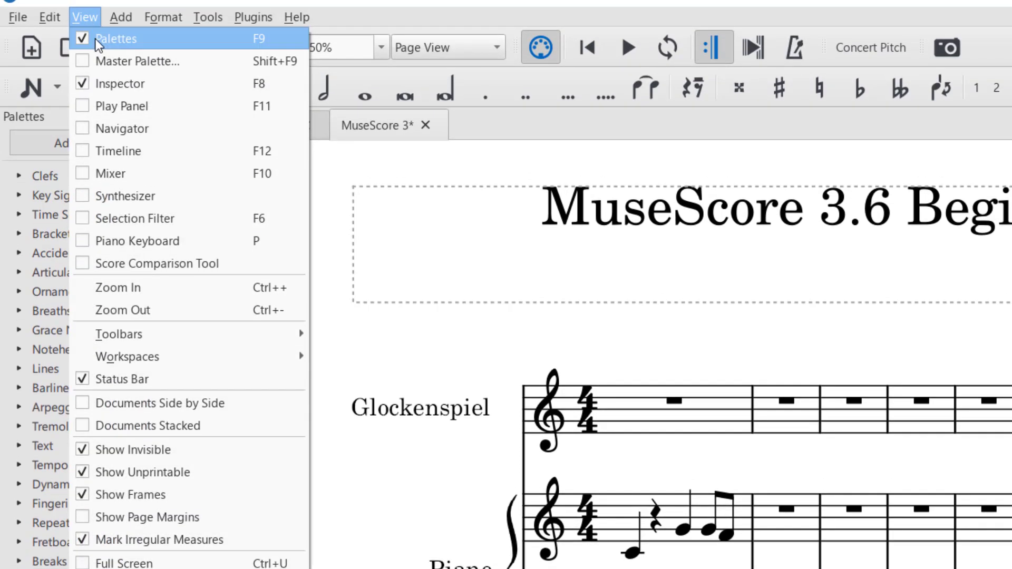
{"action": "left_click", "coordinate": [88, 61]}
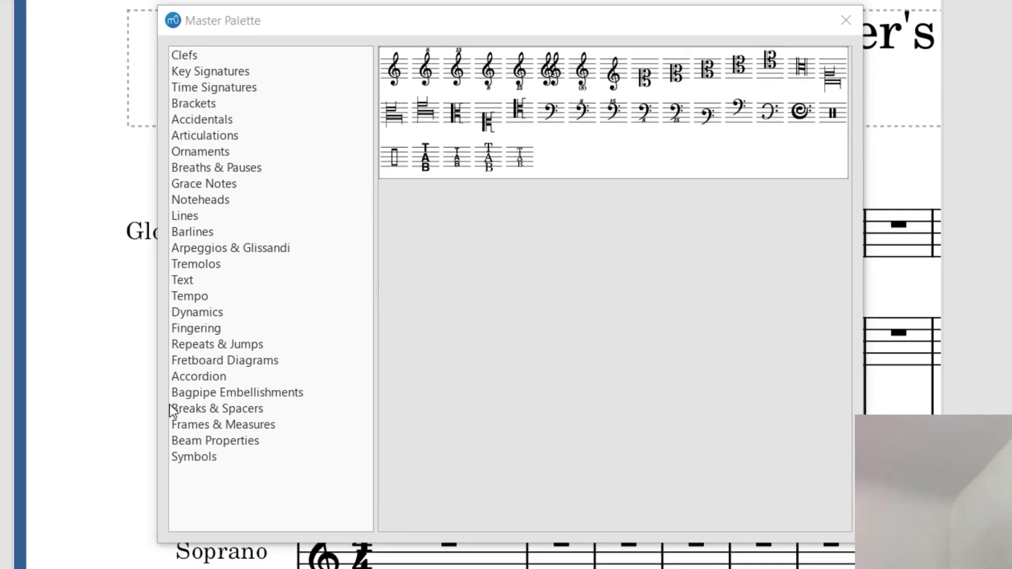
{"action": "left_click", "coordinate": [216, 457]}
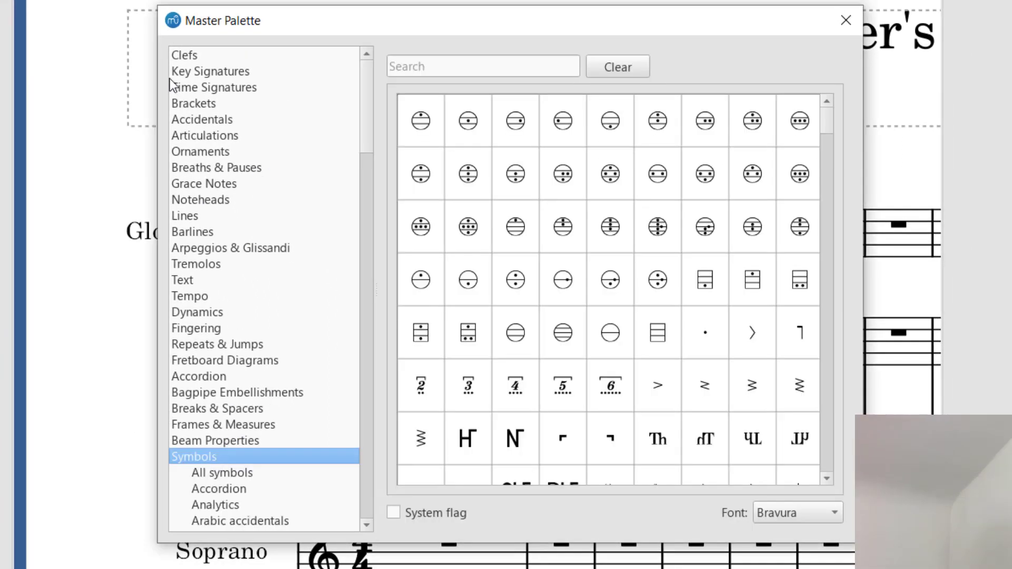
{"action": "left_click", "coordinate": [845, 26]}
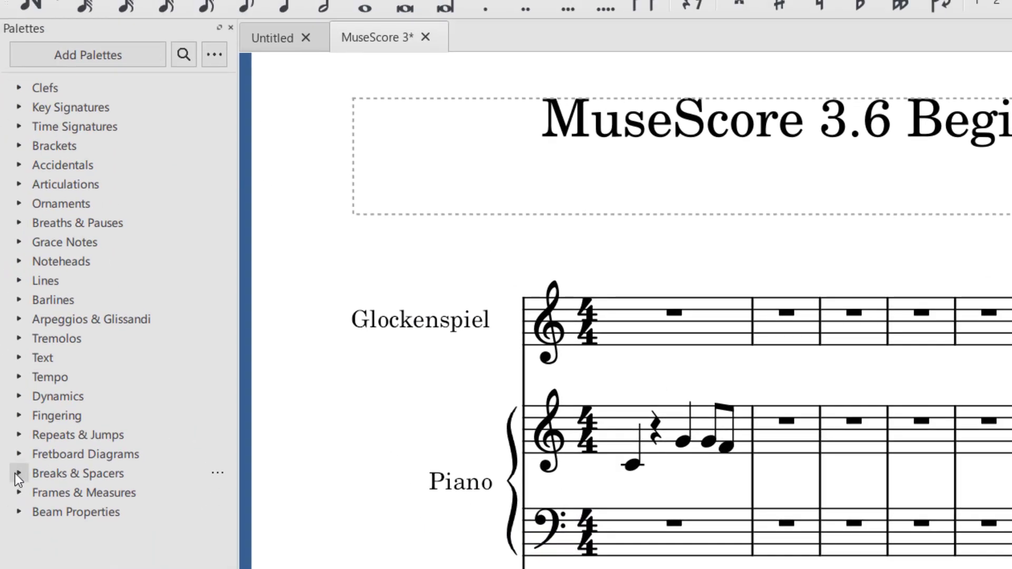
Expand the Breaks & Spacers palette
{"action": "left_click", "coordinate": [21, 471]}
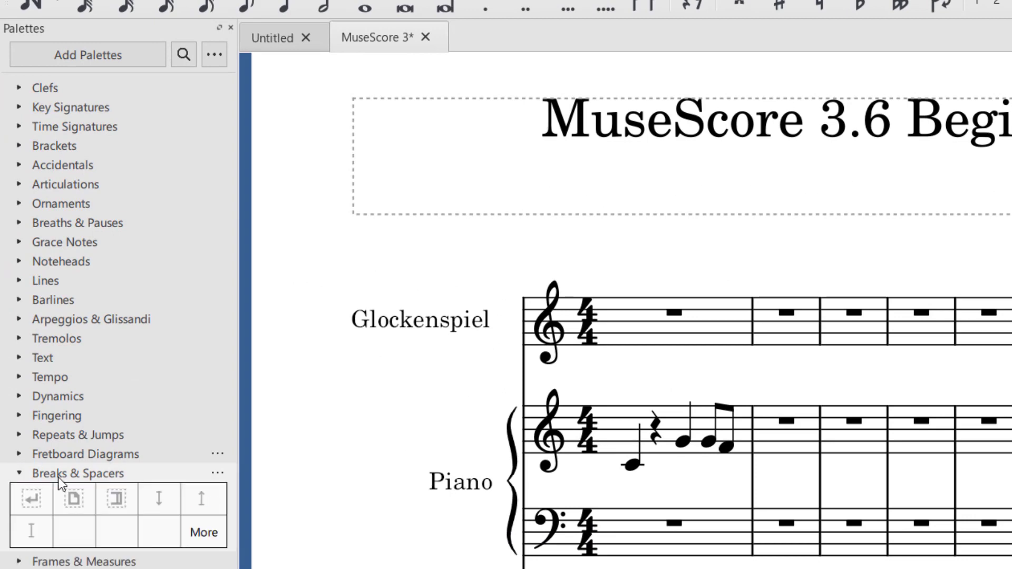
Add a system break after measure 6 and a fixed-down staff spacer below the piano's treble staff in measure 1
{"action": "key", "text": "ctrl+minus"}
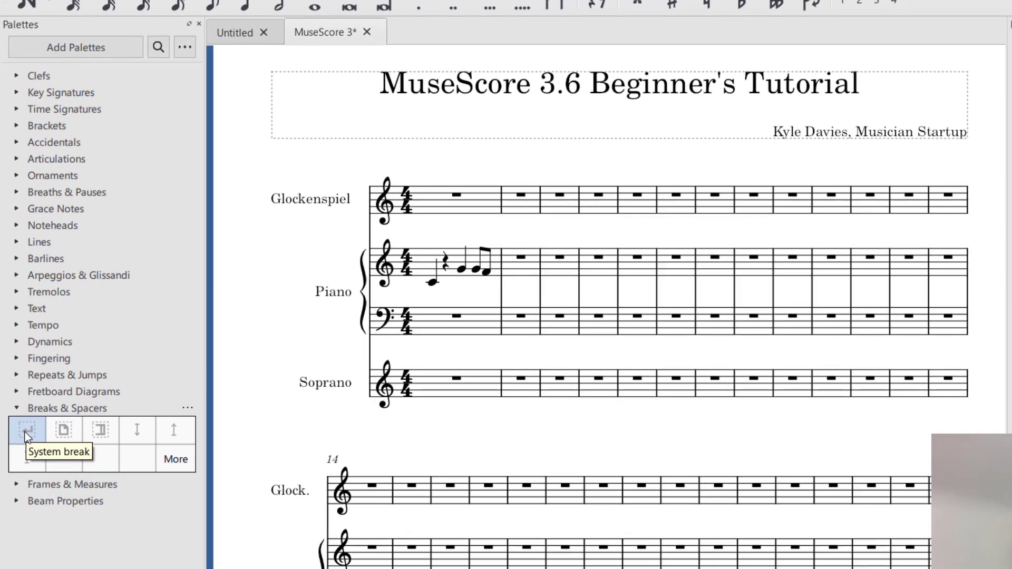
{"action": "left_click_drag", "start_coordinate": [26, 432], "coordinate": [675, 221]}
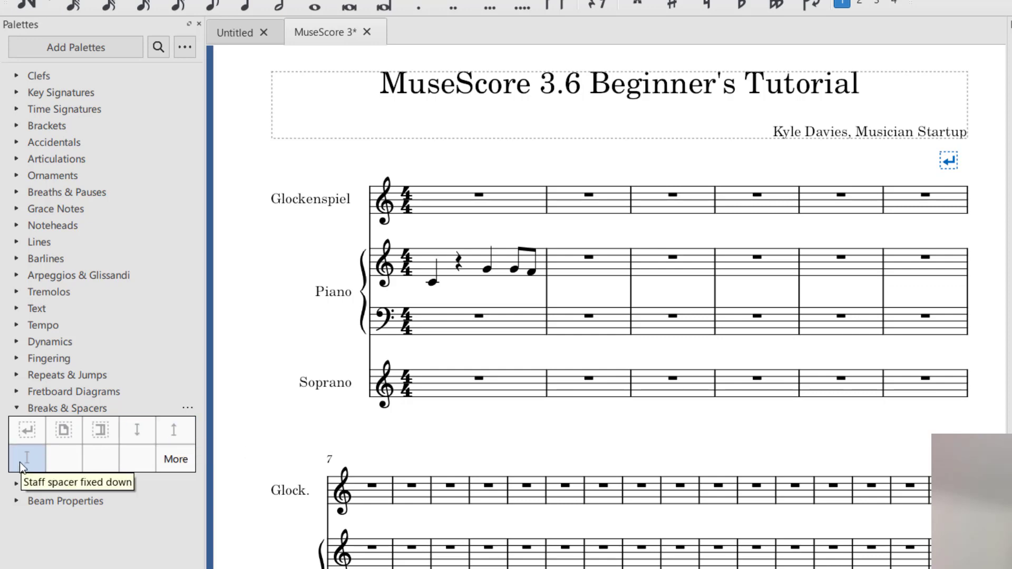
{"action": "left_click_drag", "start_coordinate": [20, 461], "coordinate": [377, 306]}
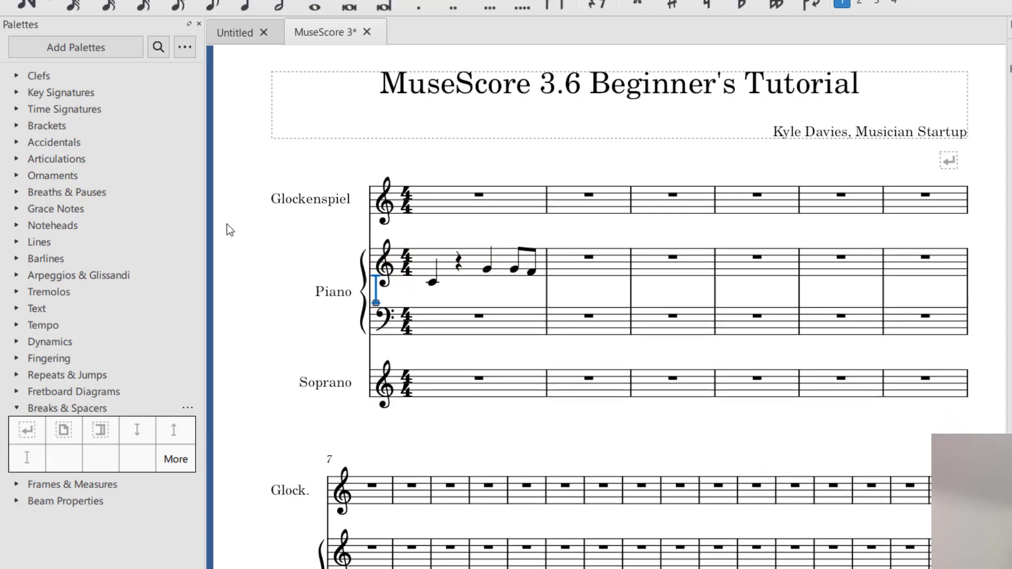
Add a pp dynamic from the Dynamics palette to the first note of the piano's treble staff
{"action": "left_click", "coordinate": [17, 408]}
{"action": "left_click", "coordinate": [24, 341]}
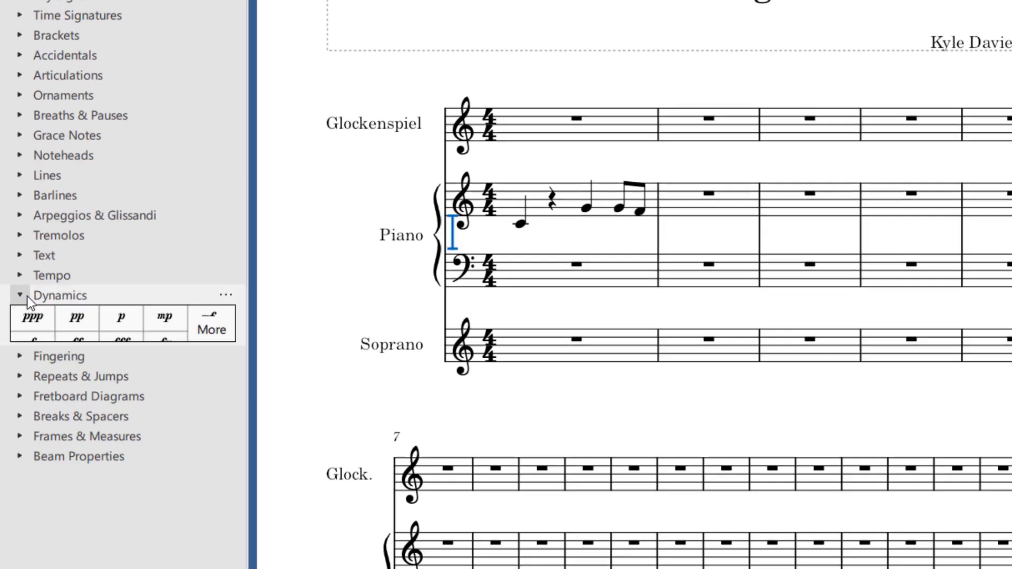
{"action": "left_click_drag", "start_coordinate": [70, 357], "coordinate": [254, 326]}
{"action": "left_click_drag", "start_coordinate": [337, 248], "coordinate": [579, 198]}
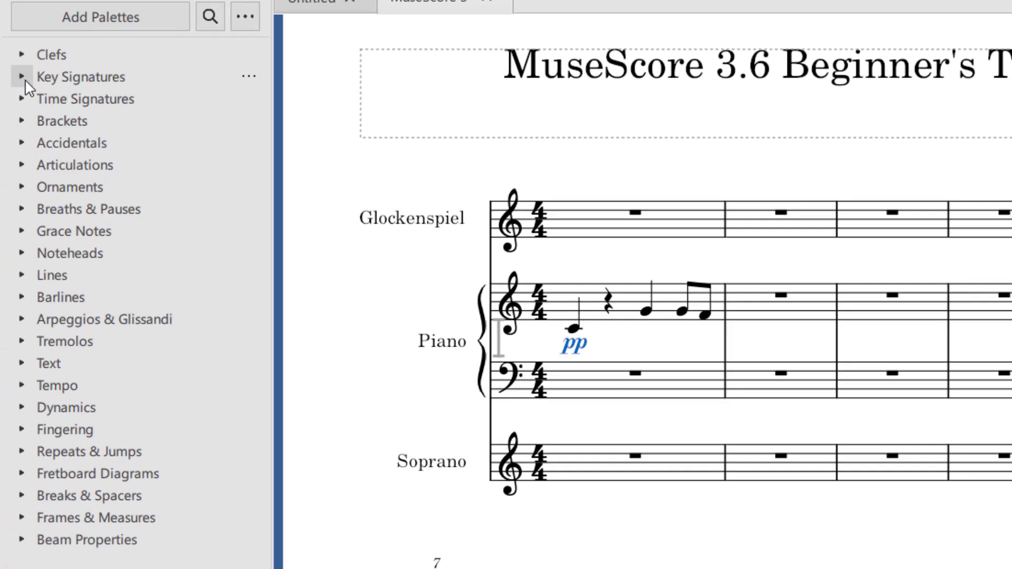
Apply the one-sharp key signature at the start of all staves and try the two-sharp key signature in measure 3
{"action": "left_click", "coordinate": [22, 77]}
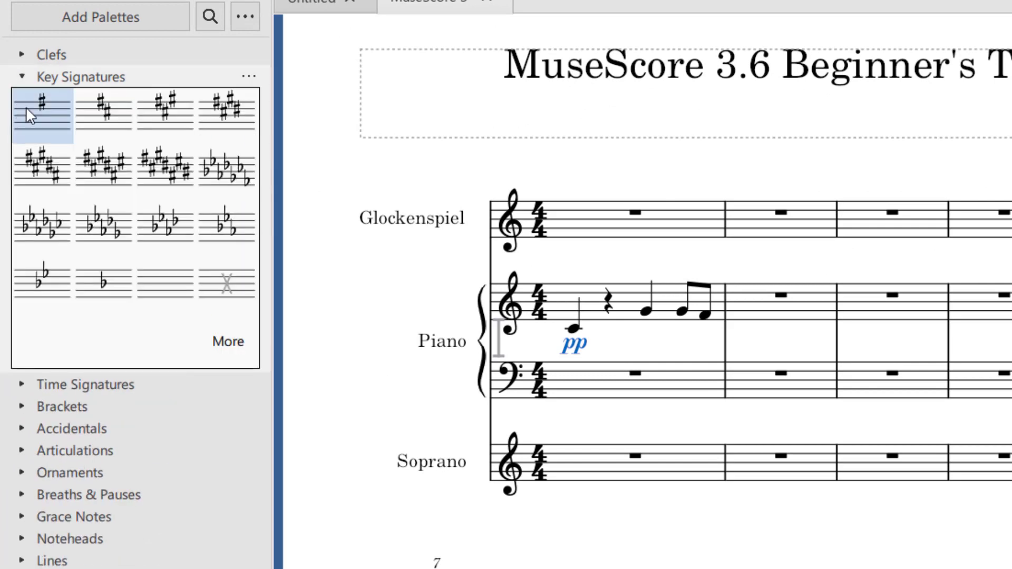
{"action": "left_click", "coordinate": [27, 108]}
{"action": "mouse_move", "coordinate": [27, 107]}
{"action": "left_mouse_down"}
{"action": "mouse_move", "coordinate": [452, 219]}
{"action": "mouse_move", "coordinate": [537, 259]}
{"action": "left_mouse_up"}
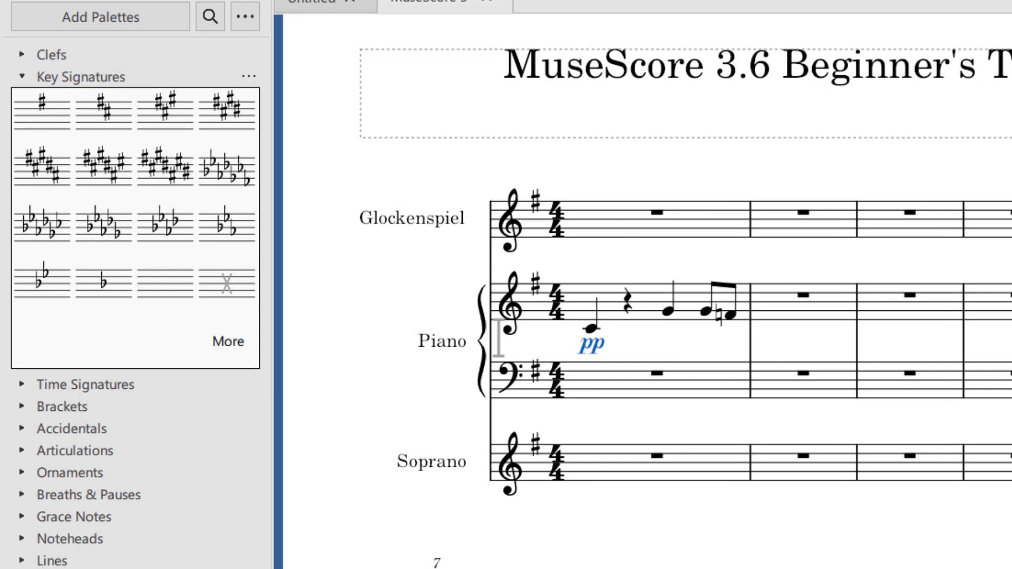
{"action": "mouse_move", "coordinate": [91, 119]}
{"action": "left_mouse_down"}
{"action": "mouse_move", "coordinate": [687, 261]}
{"action": "mouse_move", "coordinate": [877, 287]}
{"action": "left_mouse_up"}
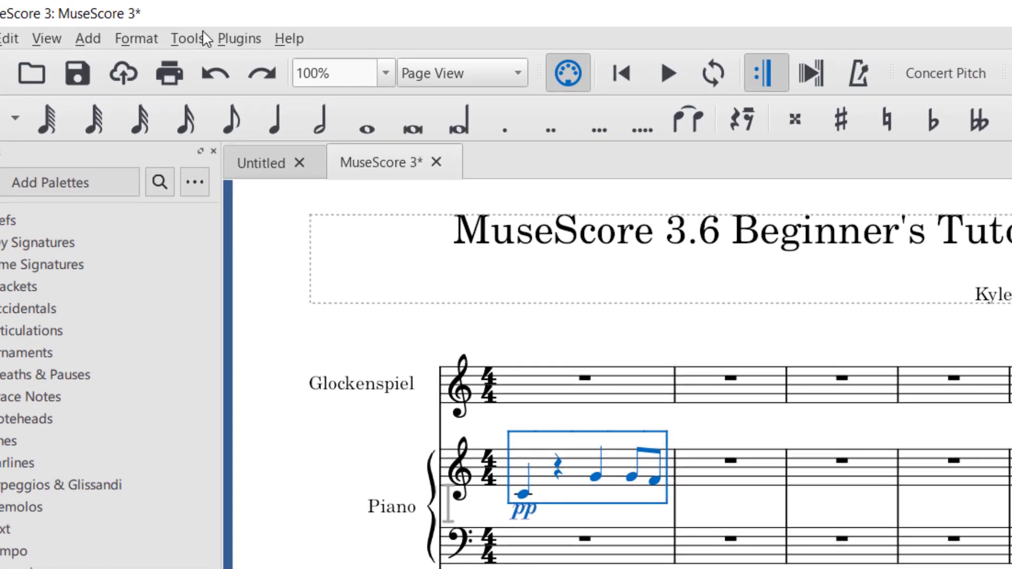
Transpose the selected first measure of the piano's treble staff chromatically up to G major / E minor
{"action": "left_click", "coordinate": [195, 37]}
{"action": "left_click", "coordinate": [211, 64]}
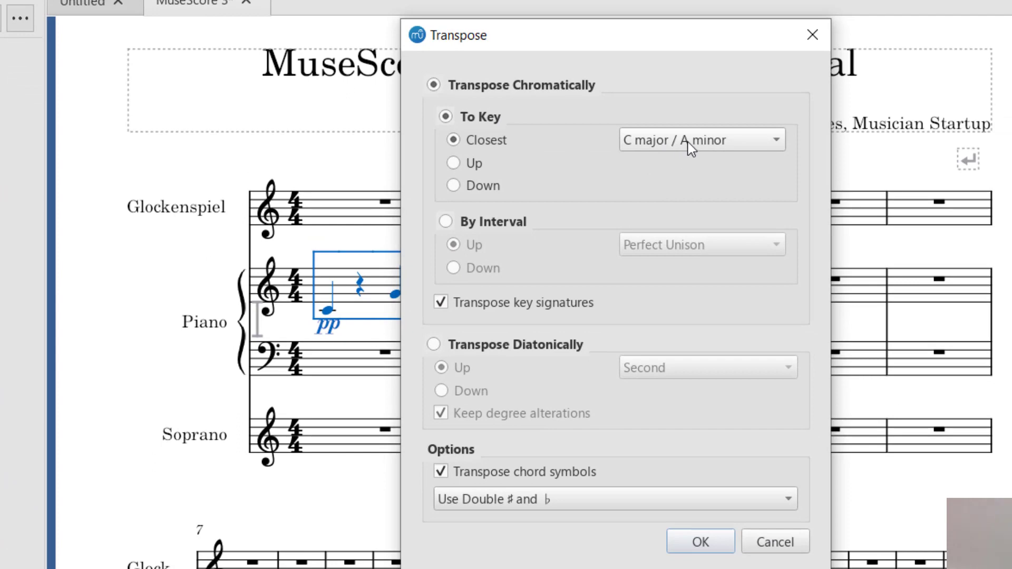
{"action": "left_click", "coordinate": [656, 148]}
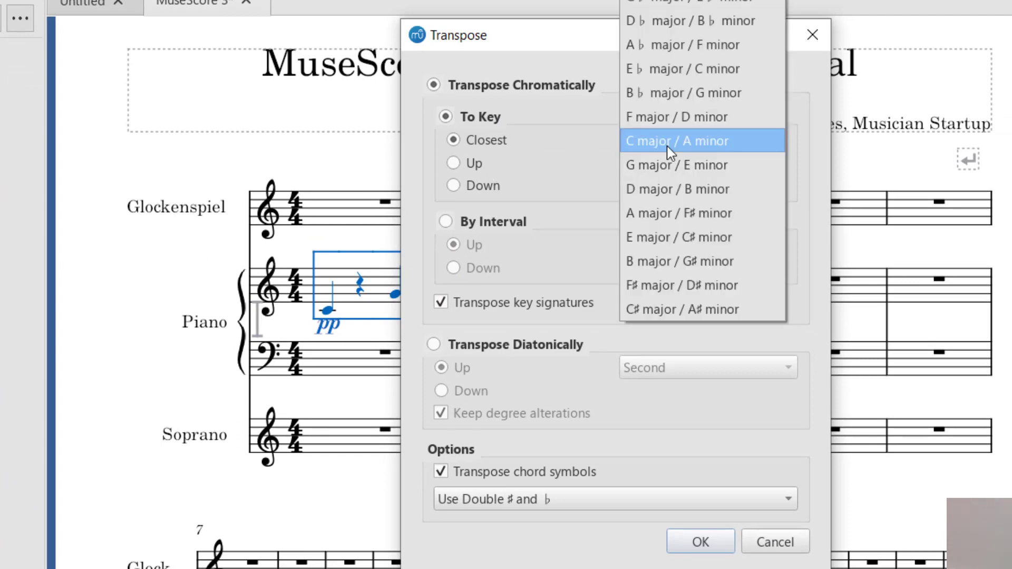
{"action": "left_click", "coordinate": [667, 147]}
{"action": "left_click", "coordinate": [675, 143]}
{"action": "left_click", "coordinate": [687, 169]}
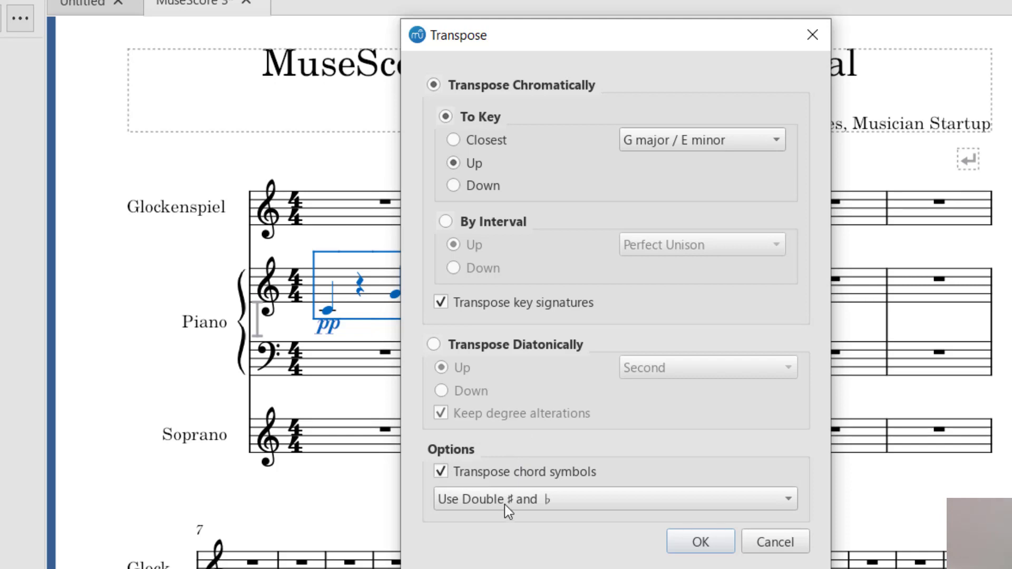
{"action": "left_click", "coordinate": [700, 542]}
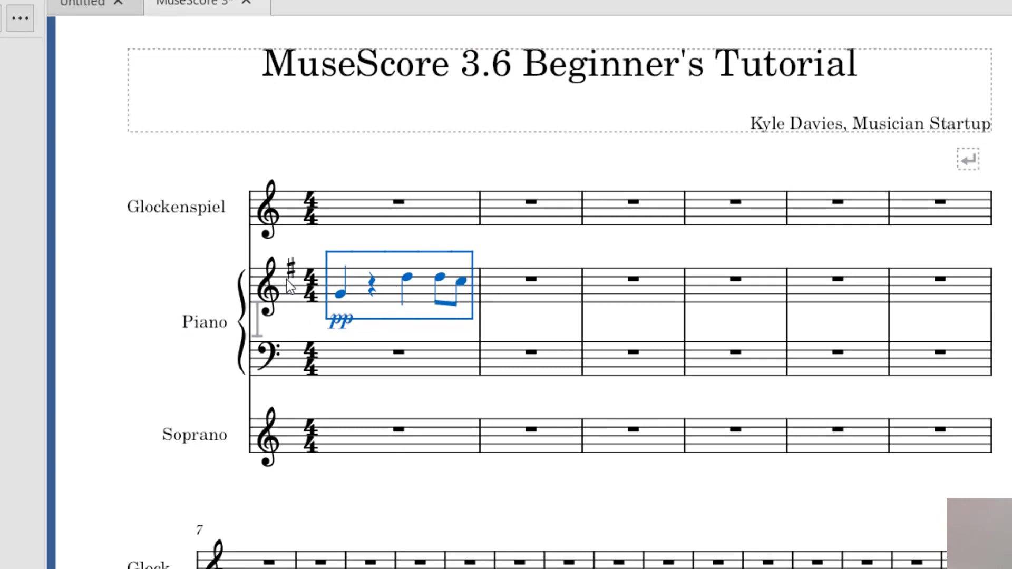
Extend the selection to the piano's bass staff in measure 1 and transpose both staves chromatically to the closest G major / E minor
{"action": "left_click", "coordinate": [396, 352], "text": "shift"}
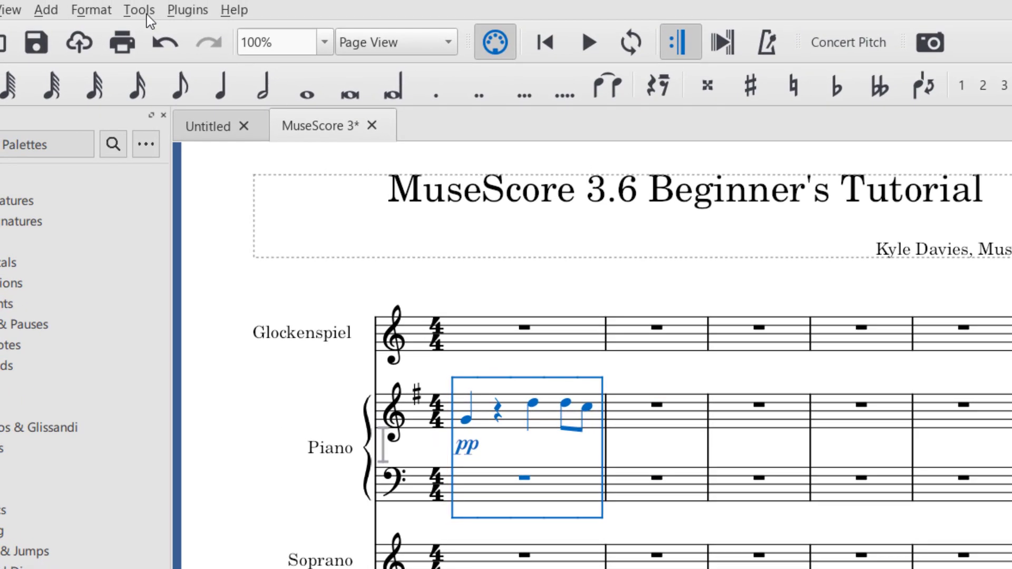
{"action": "left_click", "coordinate": [147, 15]}
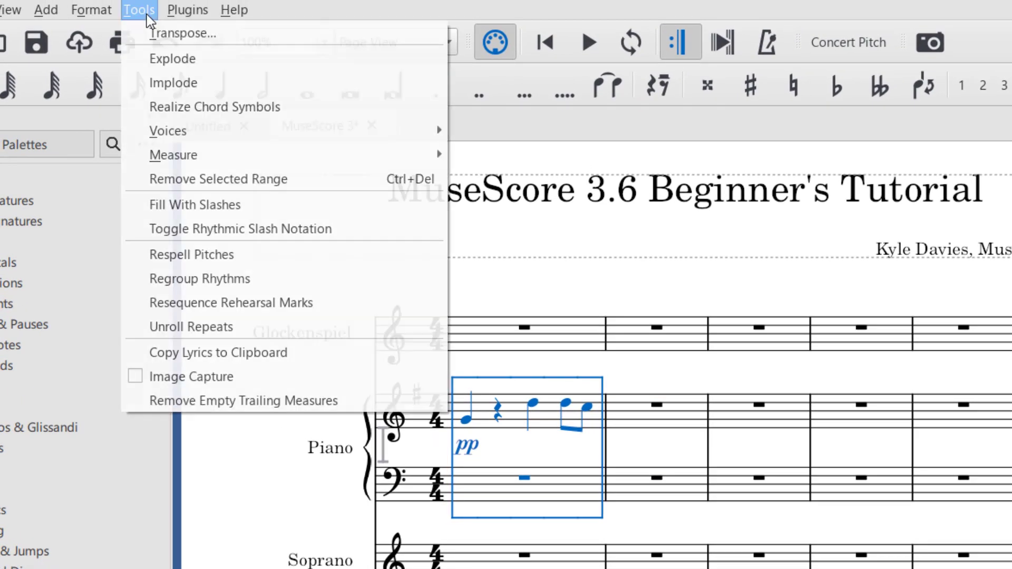
{"action": "left_click", "coordinate": [215, 41]}
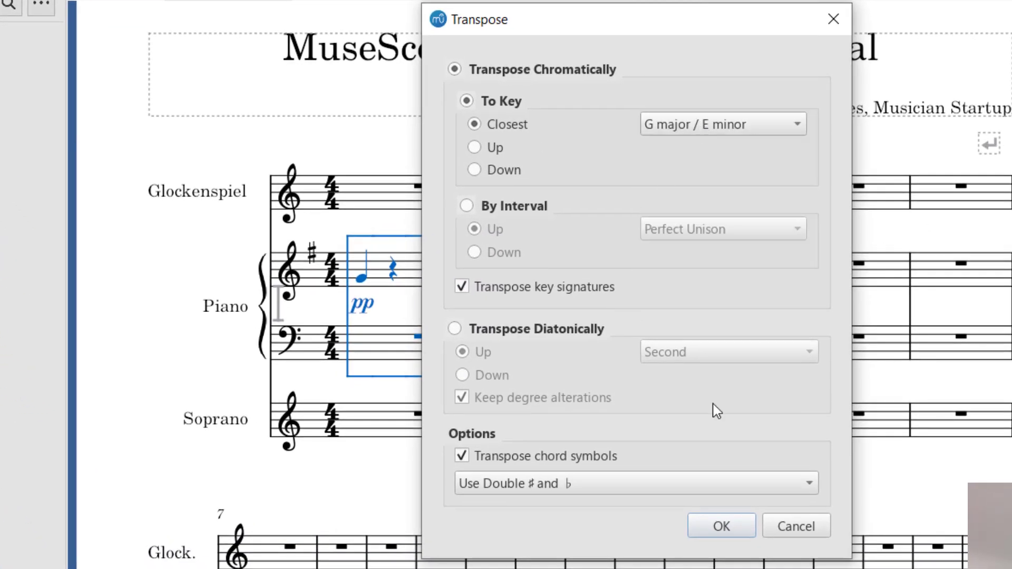
{"action": "left_click", "coordinate": [733, 521]}
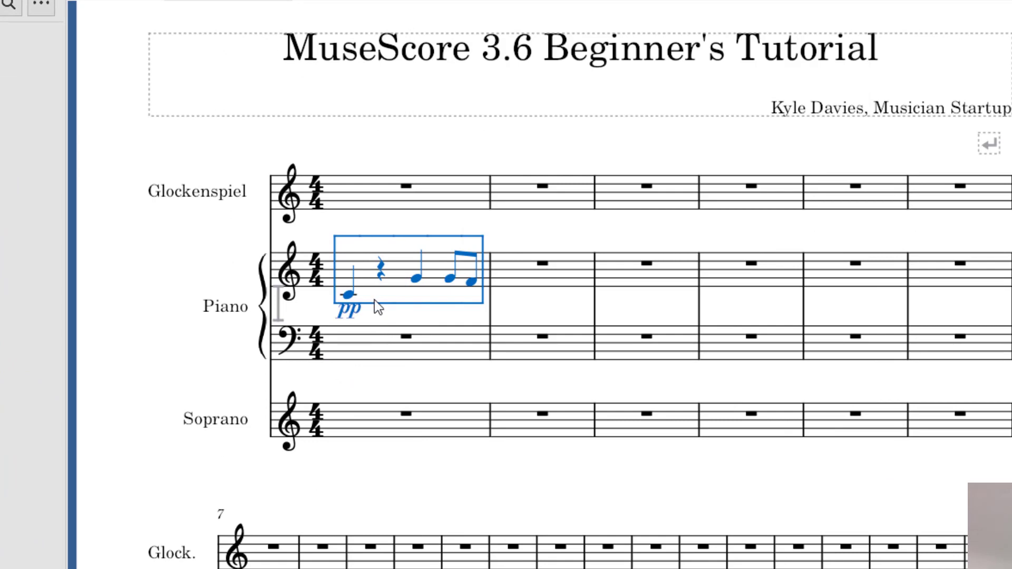
Select measures 1 to 6 of the piano and soprano staves, try a 2.150 mm staff space in the page settings, and undo it
{"action": "left_click", "coordinate": [960, 419], "text": "shift"}
{"action": "left_click", "coordinate": [444, 265]}
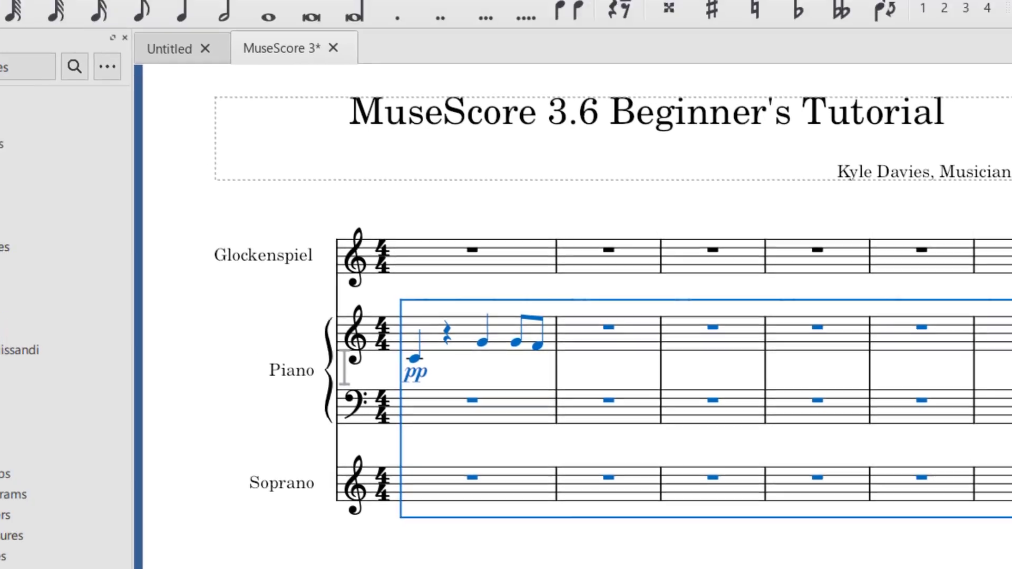
{"action": "left_click", "coordinate": [138, 15]}
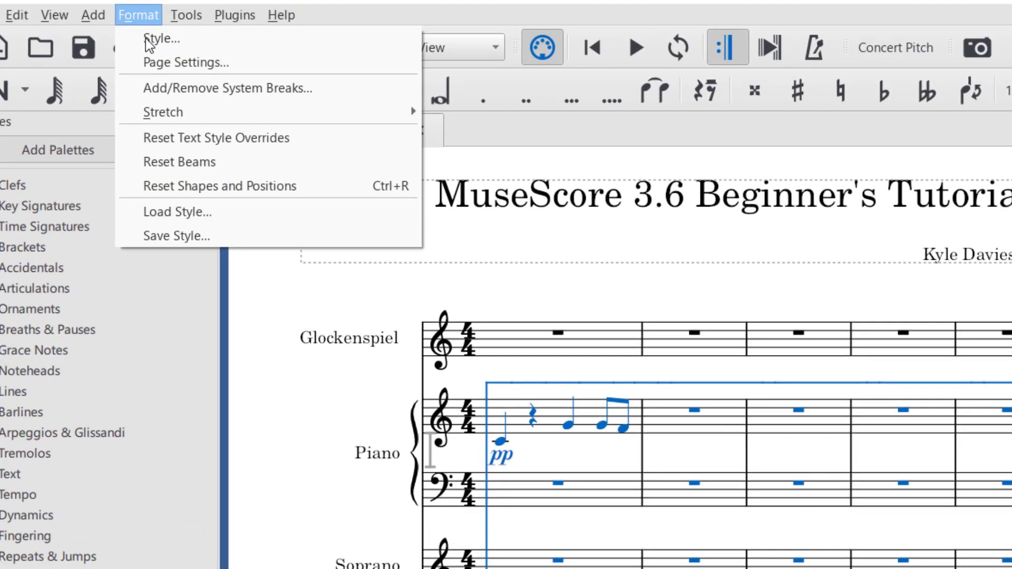
{"action": "left_click", "coordinate": [168, 62]}
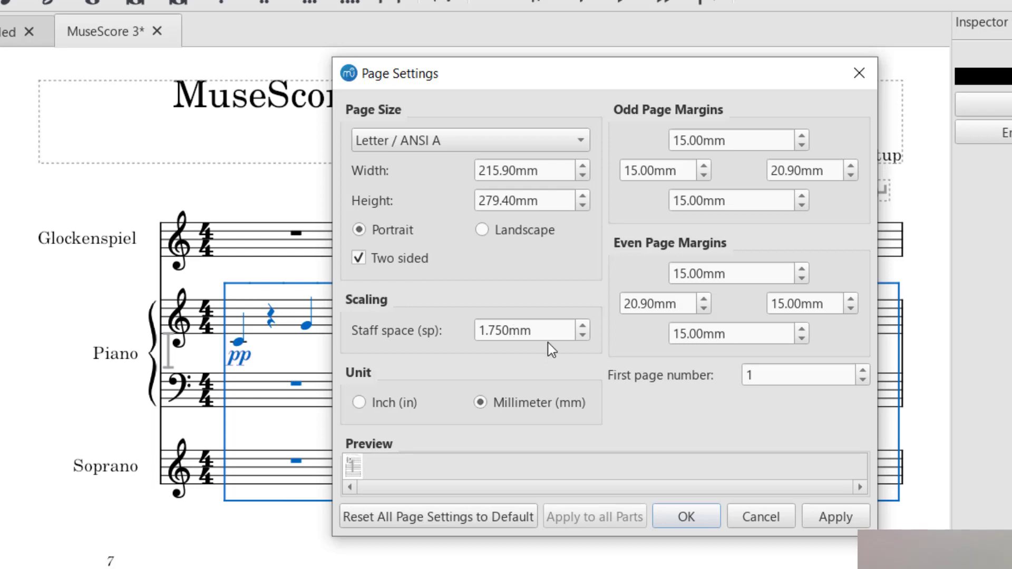
{"action": "left_click", "coordinate": [582, 325]}
{"action": "left_click", "coordinate": [582, 325]}
{"action": "left_click", "coordinate": [582, 325]}
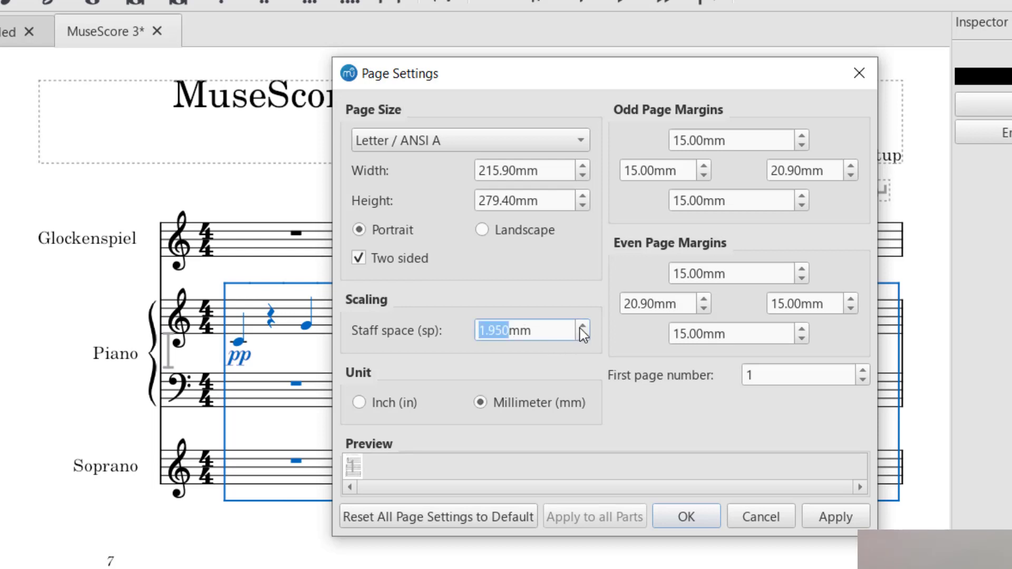
{"action": "left_click", "coordinate": [582, 325]}
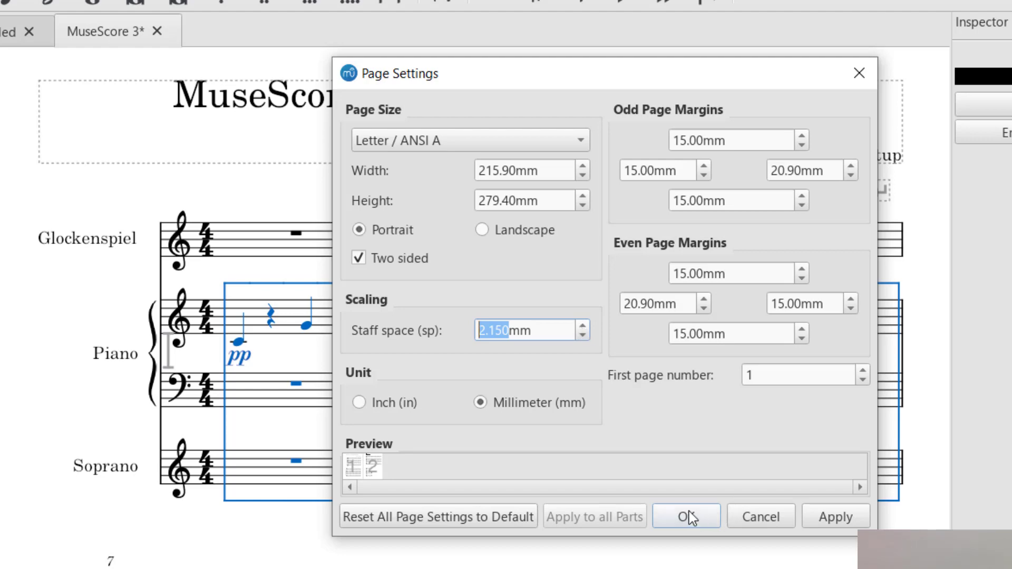
{"action": "left_click", "coordinate": [832, 517]}
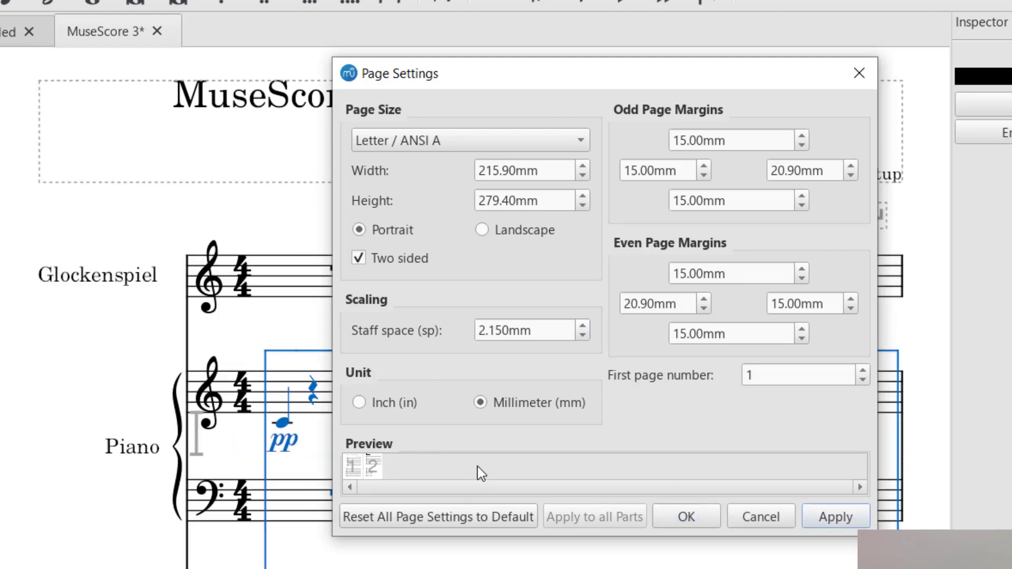
{"action": "left_click", "coordinate": [684, 517]}
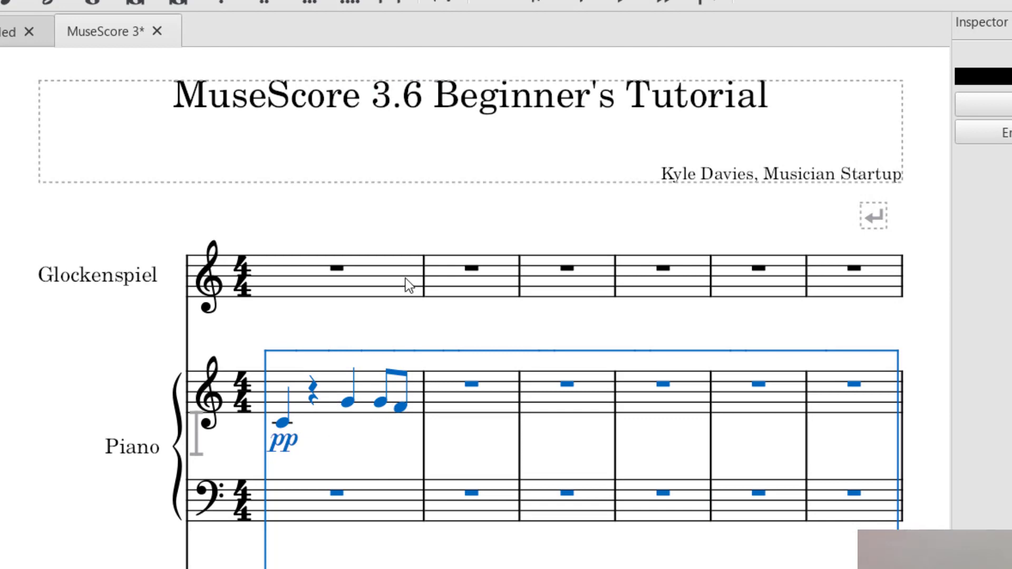
{"action": "key", "text": "ctrl+z"}
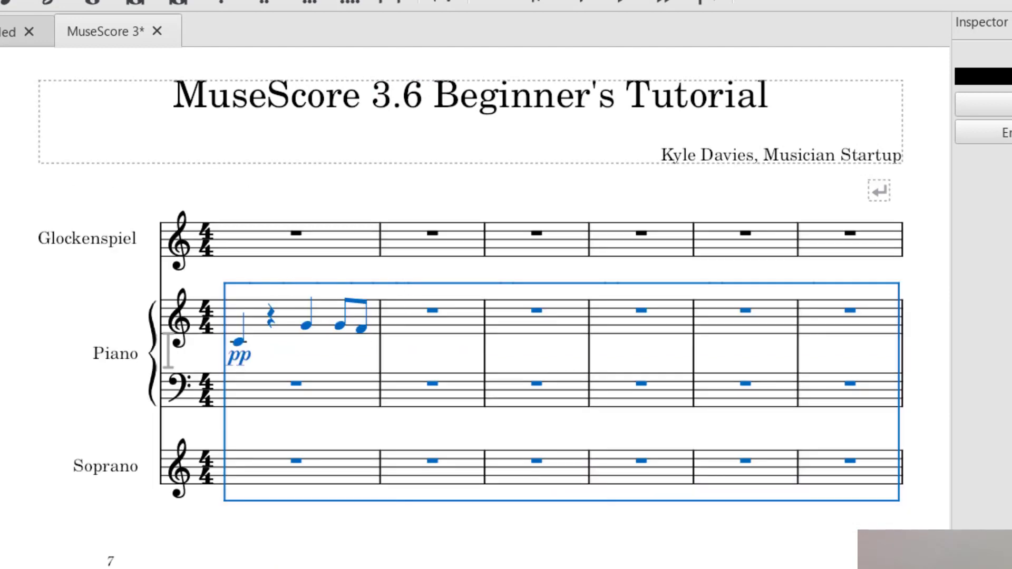
Reduce the staff space to 0.950 mm in the page settings, apply it, and undo the change
{"action": "key", "text": "alt+t"}
{"action": "key", "text": "Left"}
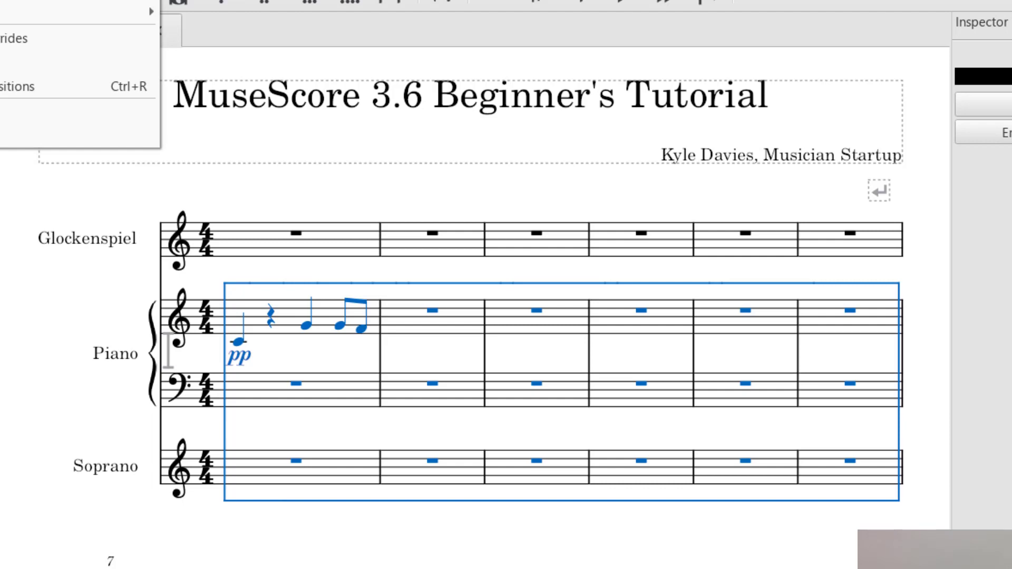
{"action": "key", "text": "Down"}
{"action": "key", "text": "Return"}
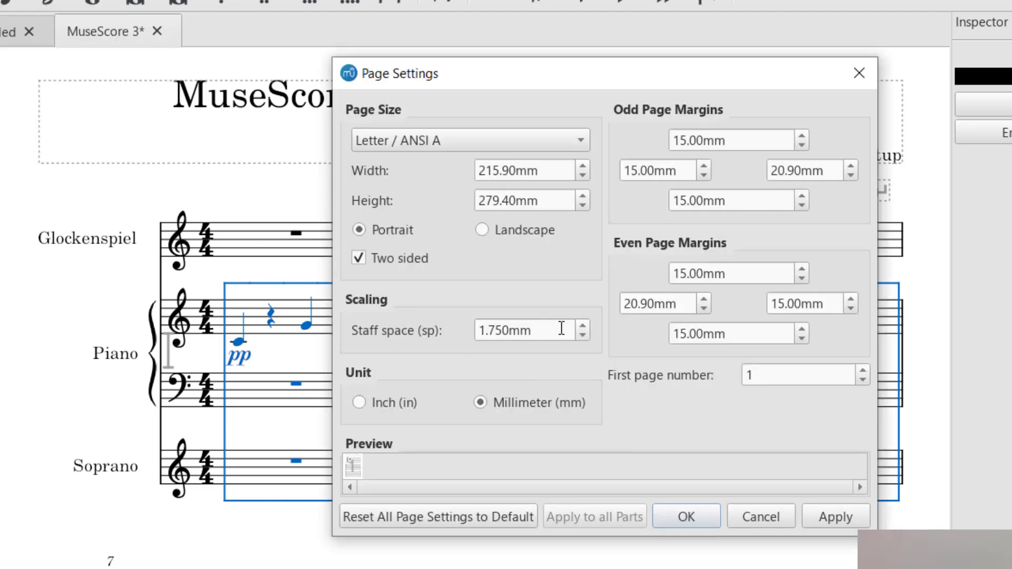
{"action": "scroll", "coordinate": [580, 338], "scroll_direction": "down", "scroll_amount": 4}
{"action": "scroll", "coordinate": [580, 338], "scroll_direction": "down", "scroll_amount": 2}
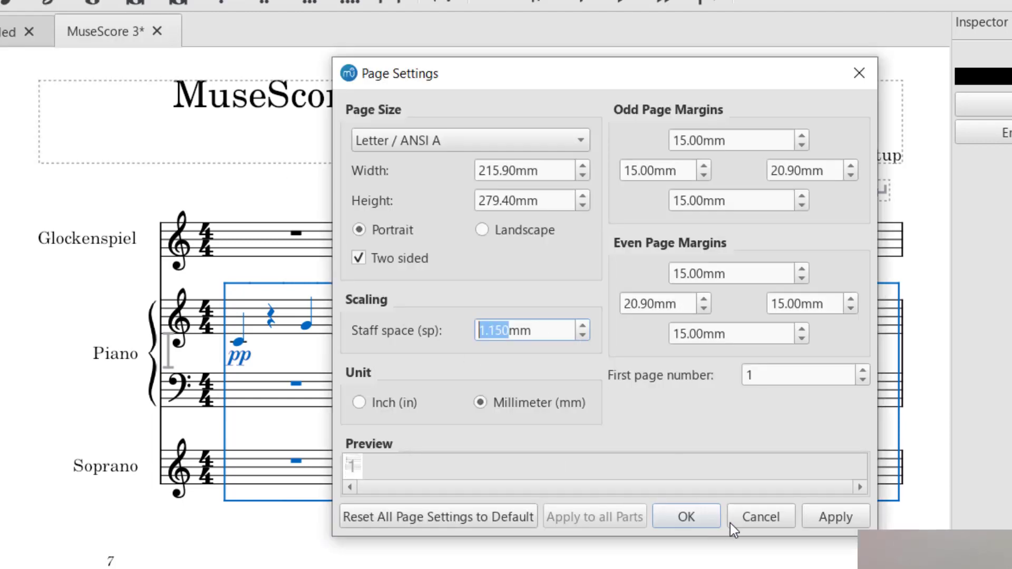
{"action": "scroll", "coordinate": [580, 338], "scroll_direction": "down", "scroll_amount": 2}
{"action": "left_click", "coordinate": [810, 523]}
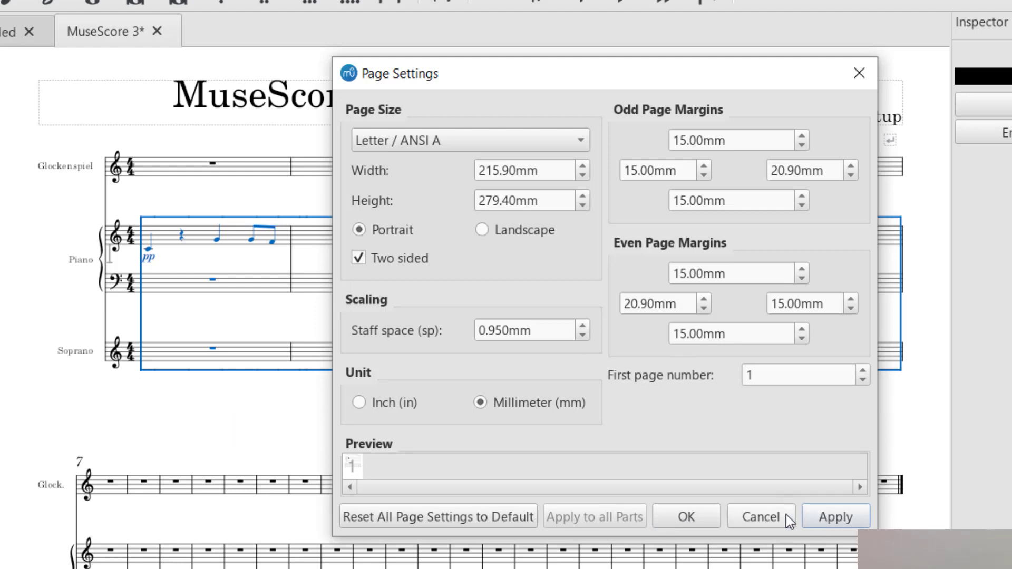
{"action": "left_click", "coordinate": [699, 522]}
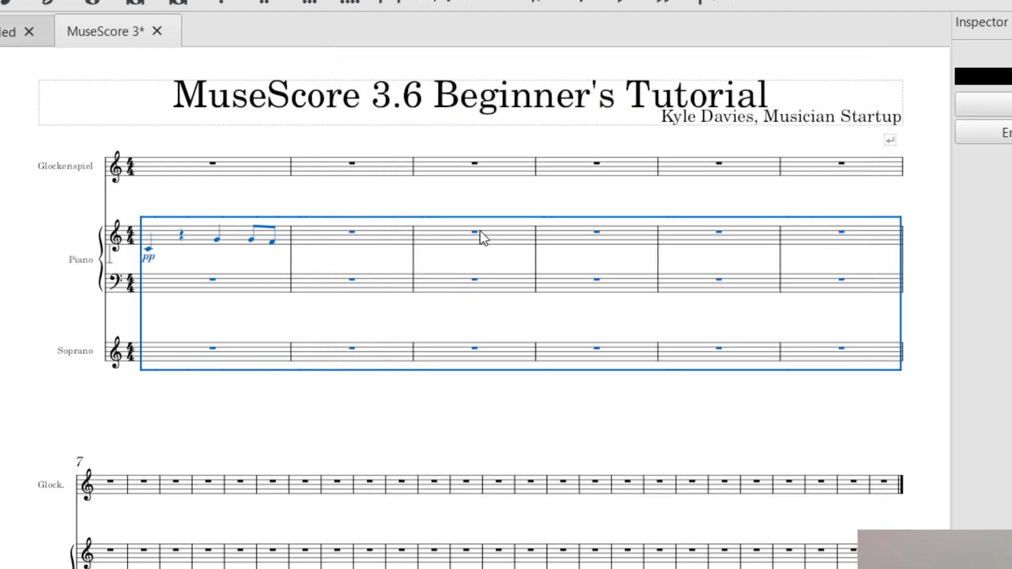
{"action": "key", "text": "ctrl+z"}
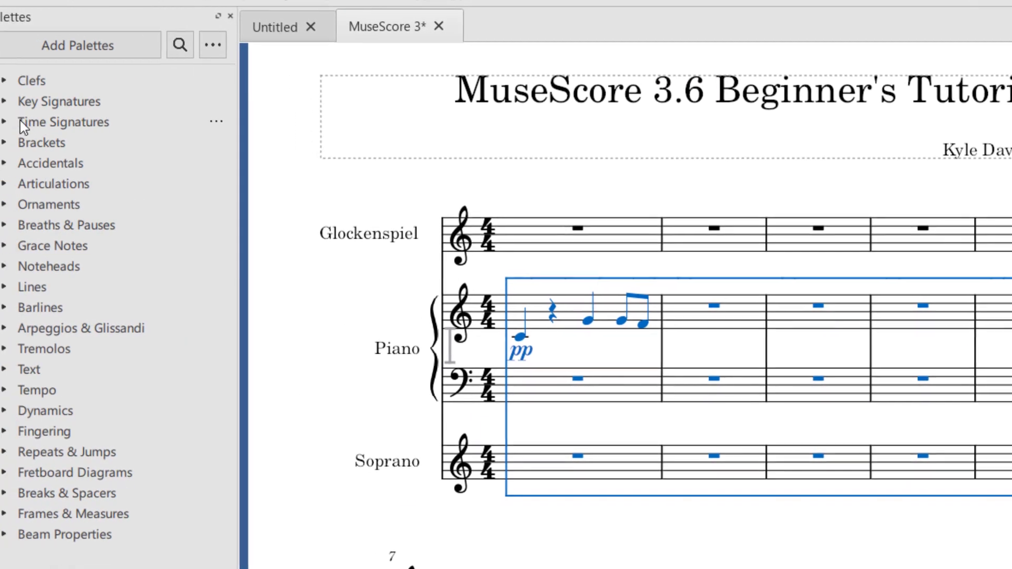
Apply a 2/4 time signature at the start of all staves and a 4/4 time signature from measure 2
{"action": "left_click", "coordinate": [5, 122]}
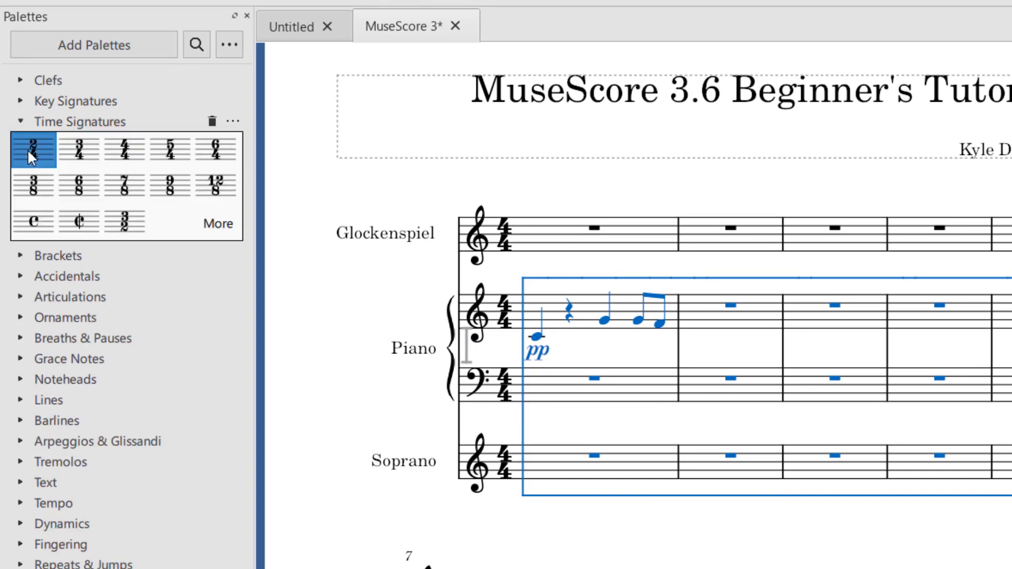
{"action": "mouse_move", "coordinate": [28, 148]}
{"action": "left_mouse_down"}
{"action": "mouse_move", "coordinate": [384, 199]}
{"action": "mouse_move", "coordinate": [558, 318]}
{"action": "mouse_move", "coordinate": [510, 350]}
{"action": "left_mouse_up"}
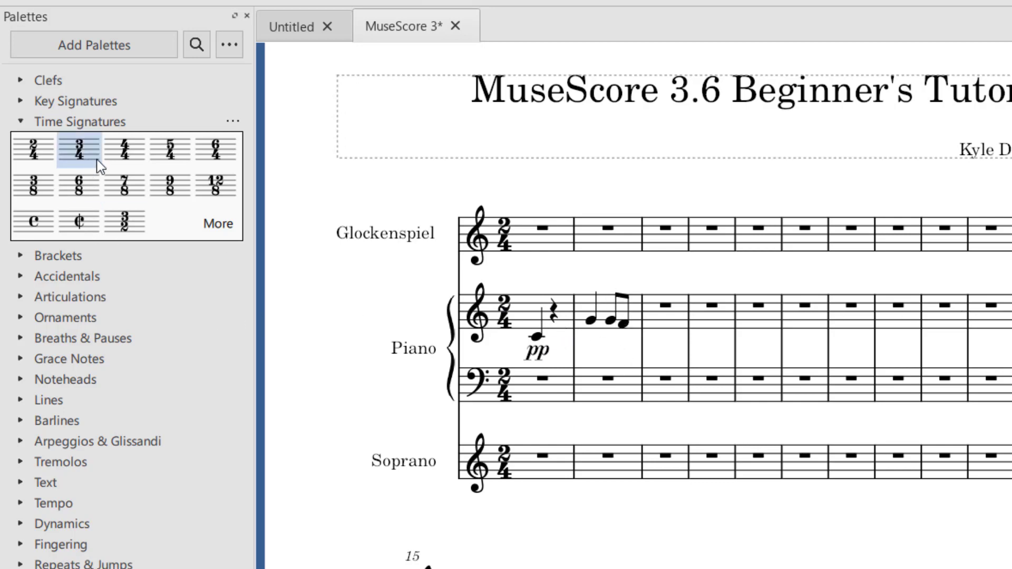
{"action": "mouse_move", "coordinate": [125, 158]}
{"action": "left_mouse_down"}
{"action": "mouse_move", "coordinate": [175, 151]}
{"action": "mouse_move", "coordinate": [458, 221]}
{"action": "mouse_move", "coordinate": [589, 312]}
{"action": "left_mouse_up"}
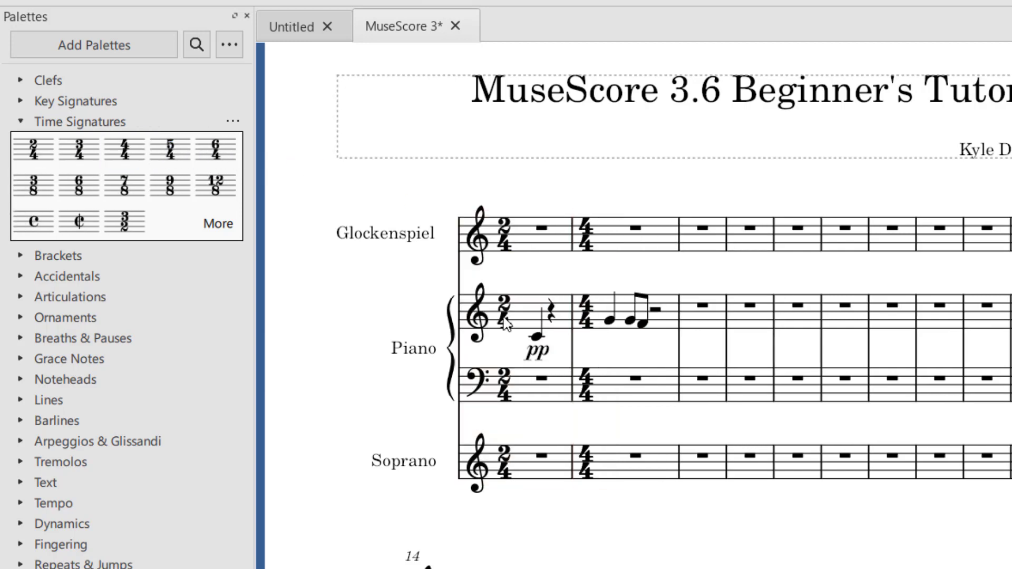
Create a custom 5/16 time signature and check it among the additional time signatures
{"action": "left_click", "coordinate": [199, 236]}
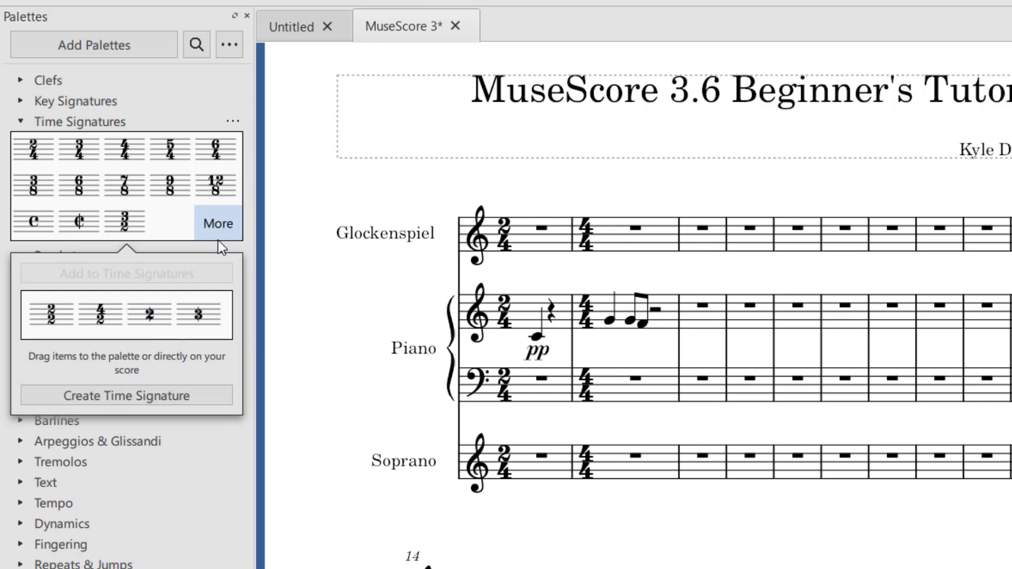
{"action": "left_click", "coordinate": [140, 397]}
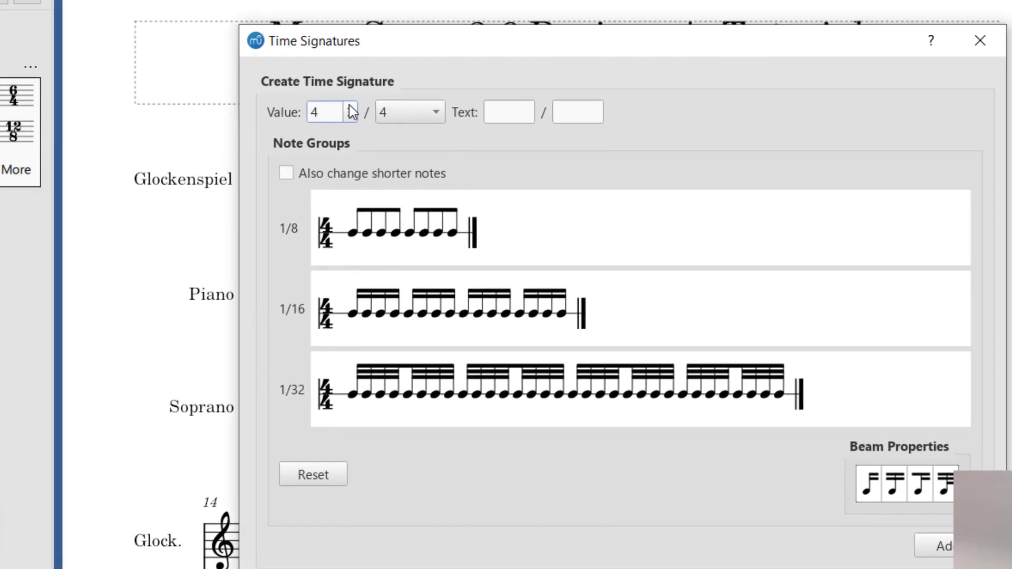
{"action": "left_click", "coordinate": [553, 161]}
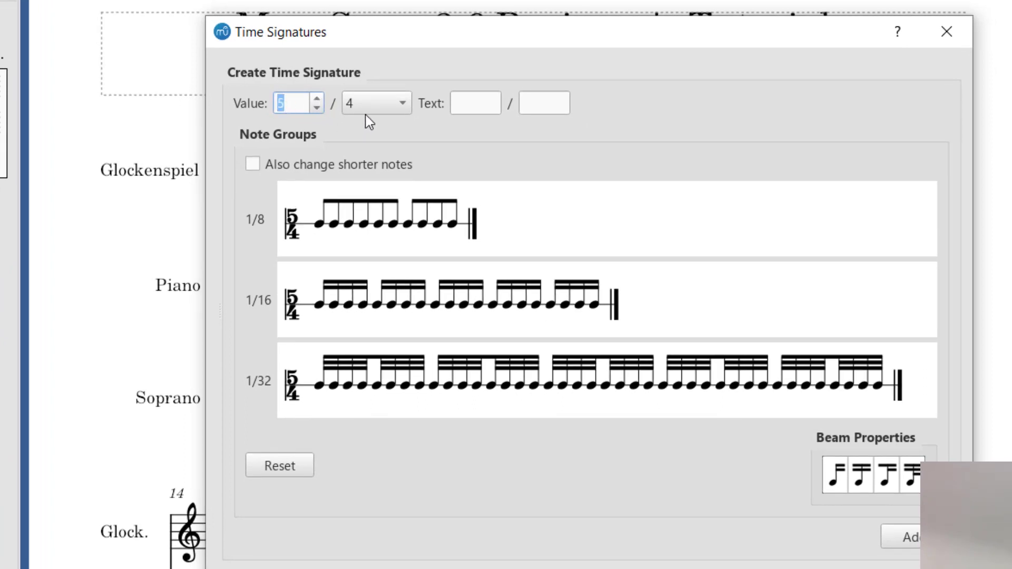
{"action": "left_click", "coordinate": [403, 107]}
{"action": "left_click", "coordinate": [378, 150]}
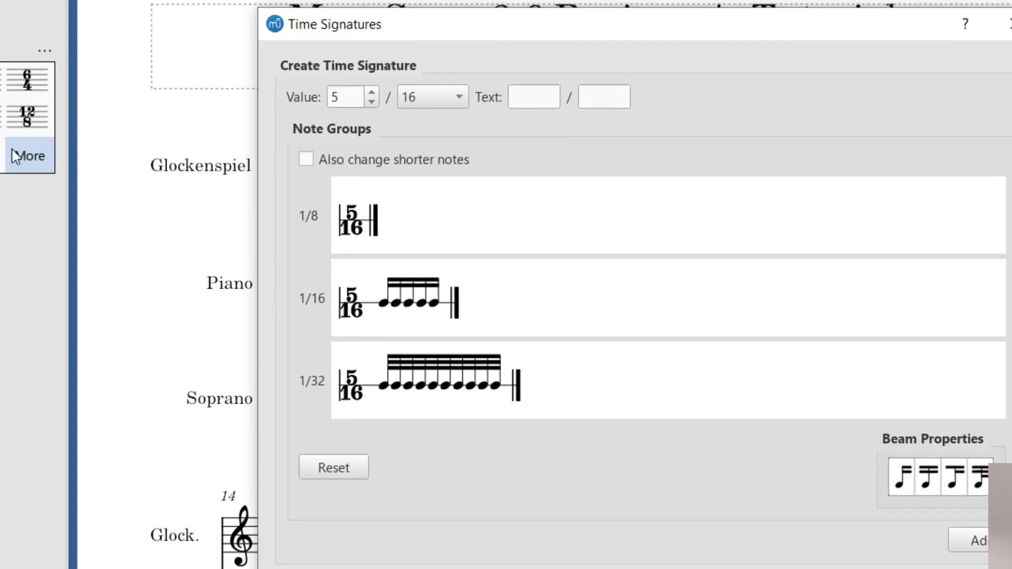
{"action": "left_click", "coordinate": [25, 151]}
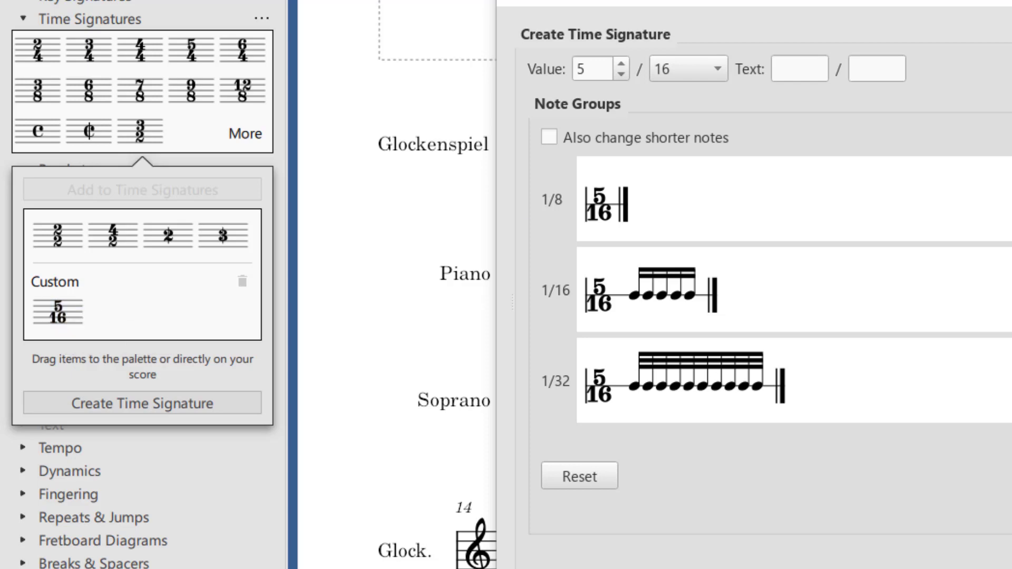
{"action": "left_click", "coordinate": [472, 43]}
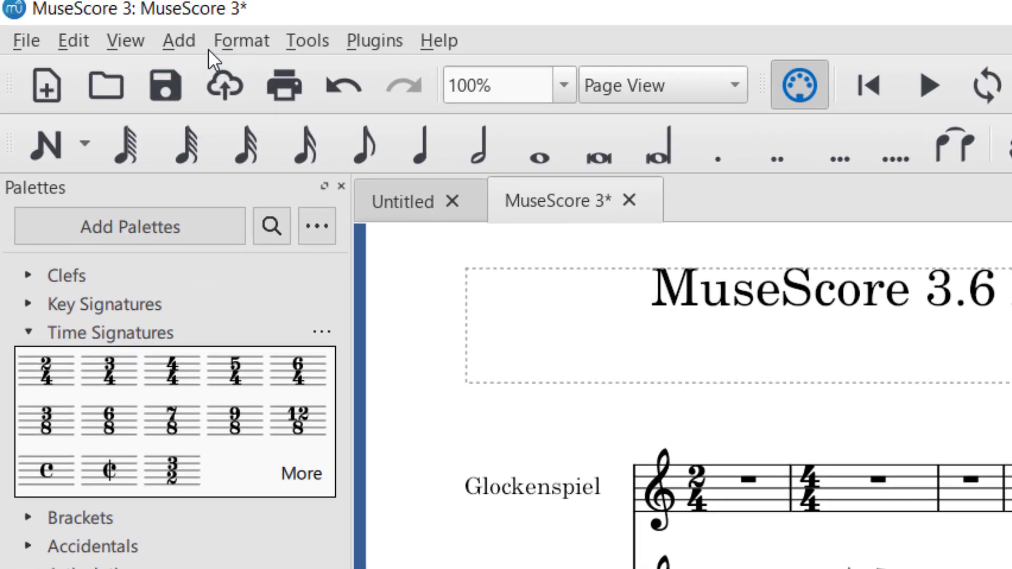
Append one measure to the end of the score
{"action": "left_click", "coordinate": [181, 42]}
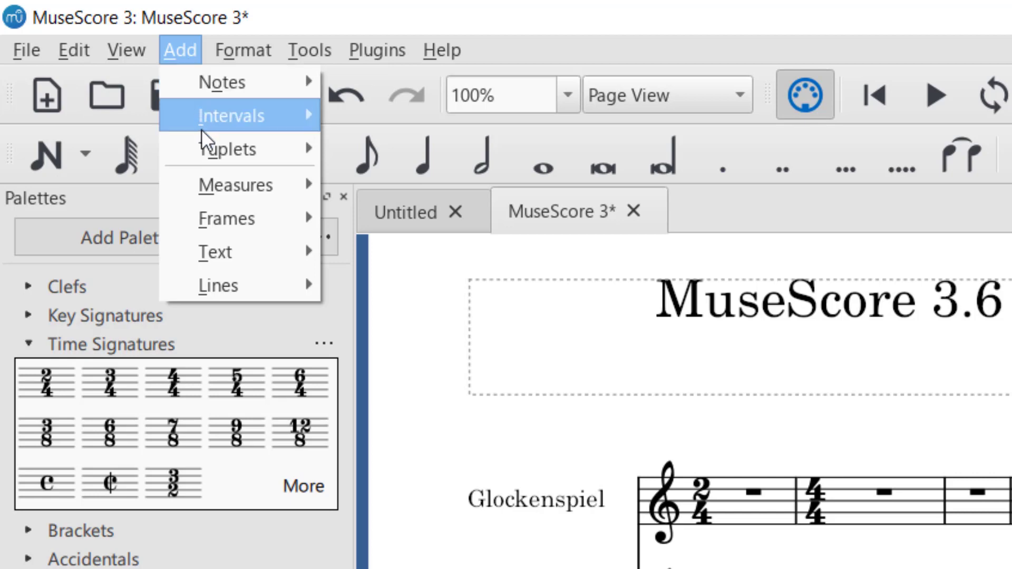
{"action": "mouse_move", "coordinate": [242, 191]}
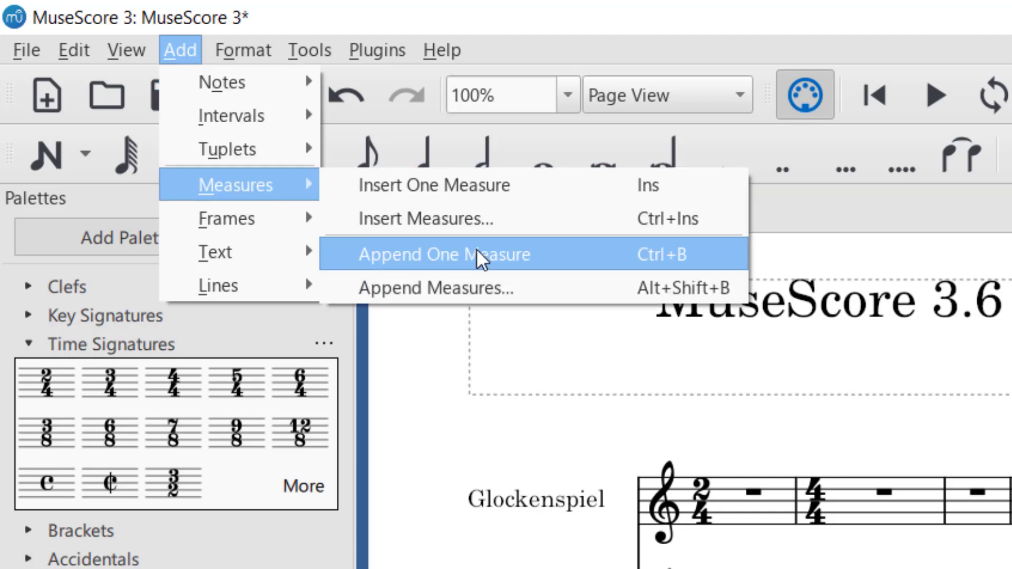
{"action": "left_click", "coordinate": [518, 264]}
Insert one measure before measure 2, using the glockenspiel's measure 2 as the target, and clear the selection
{"action": "left_click", "coordinate": [879, 511]}
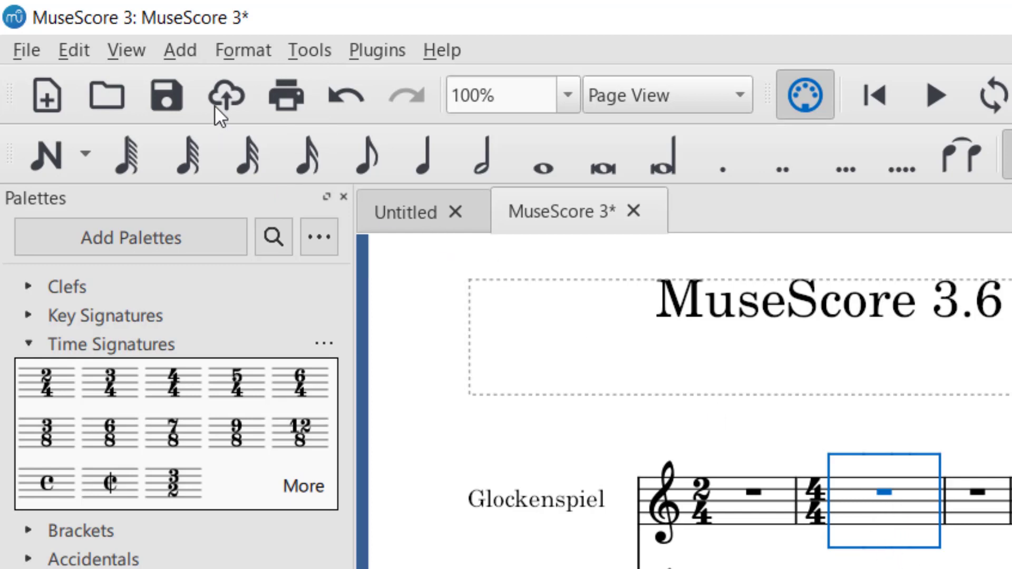
{"action": "left_click", "coordinate": [182, 49]}
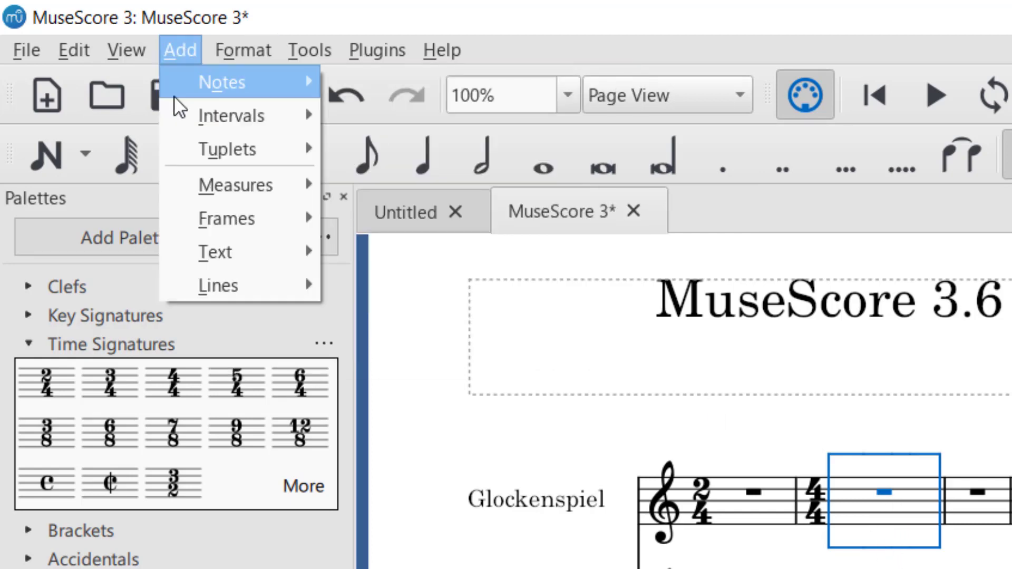
{"action": "mouse_move", "coordinate": [210, 192]}
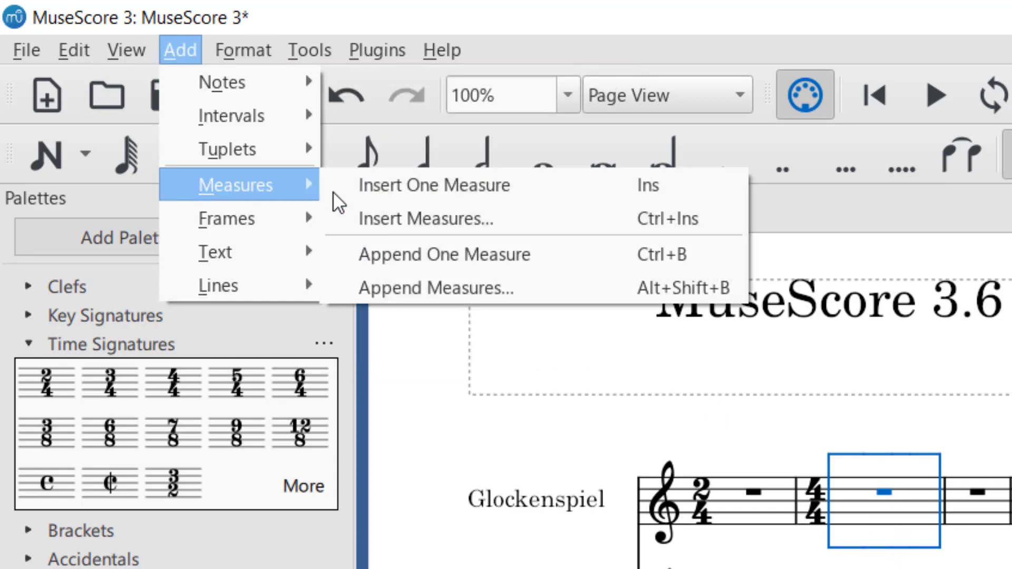
{"action": "left_click", "coordinate": [429, 196]}
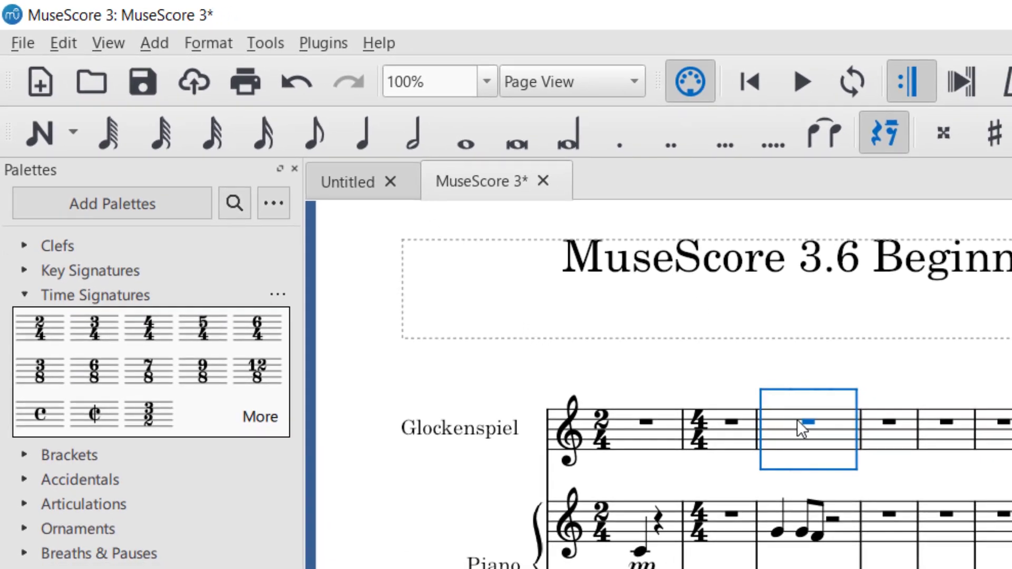
{"action": "key", "text": "Escape"}
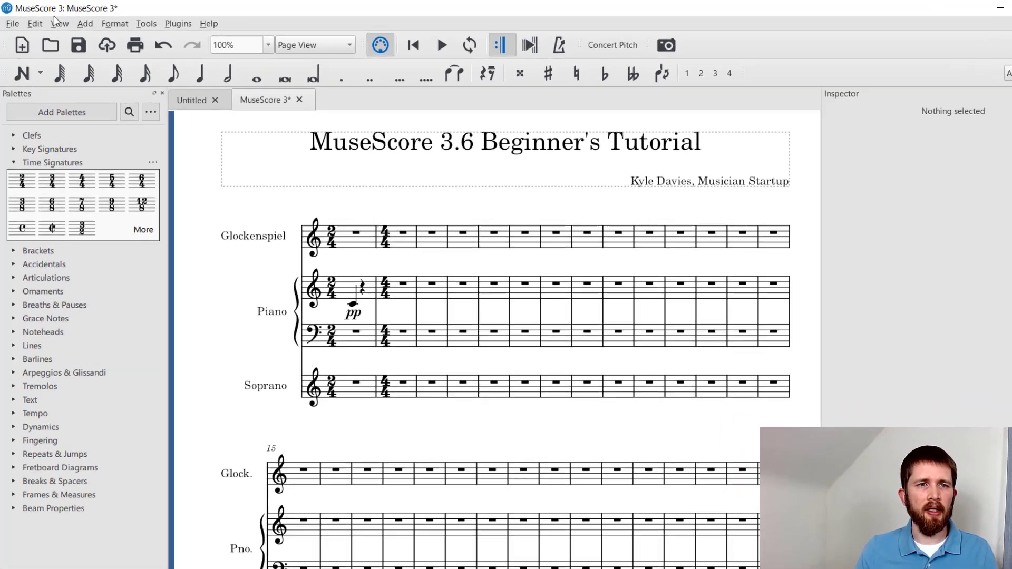
Try removing the Glockenspiel from the score's instruments and discard the change
{"action": "left_click", "coordinate": [32, 22]}
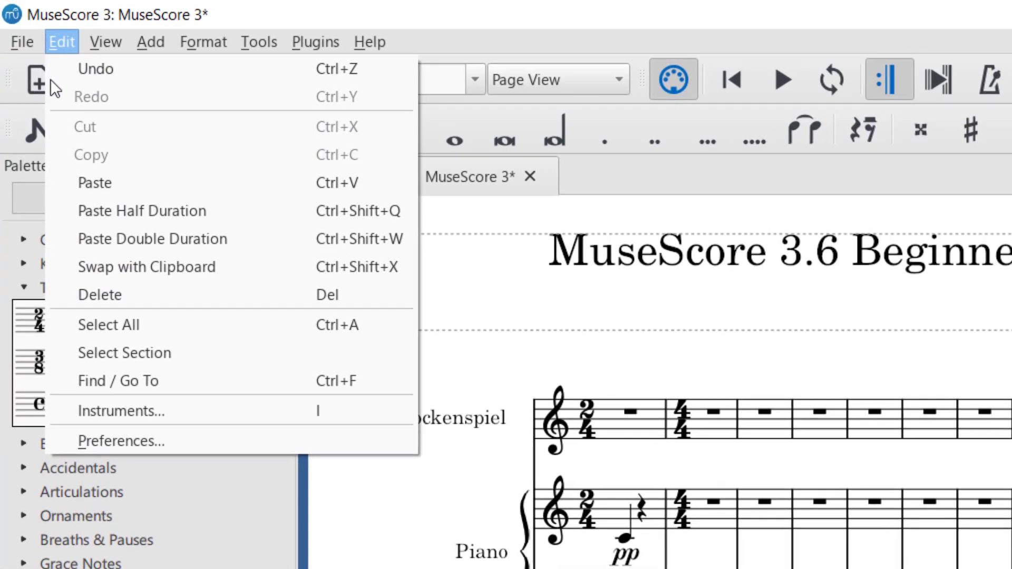
{"action": "left_click", "coordinate": [132, 408]}
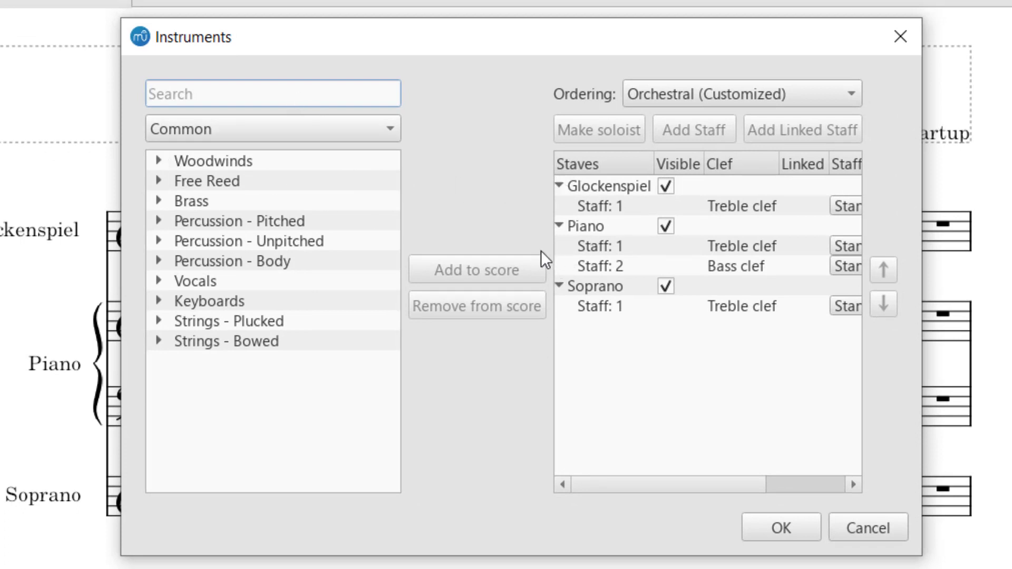
{"action": "left_click", "coordinate": [597, 213]}
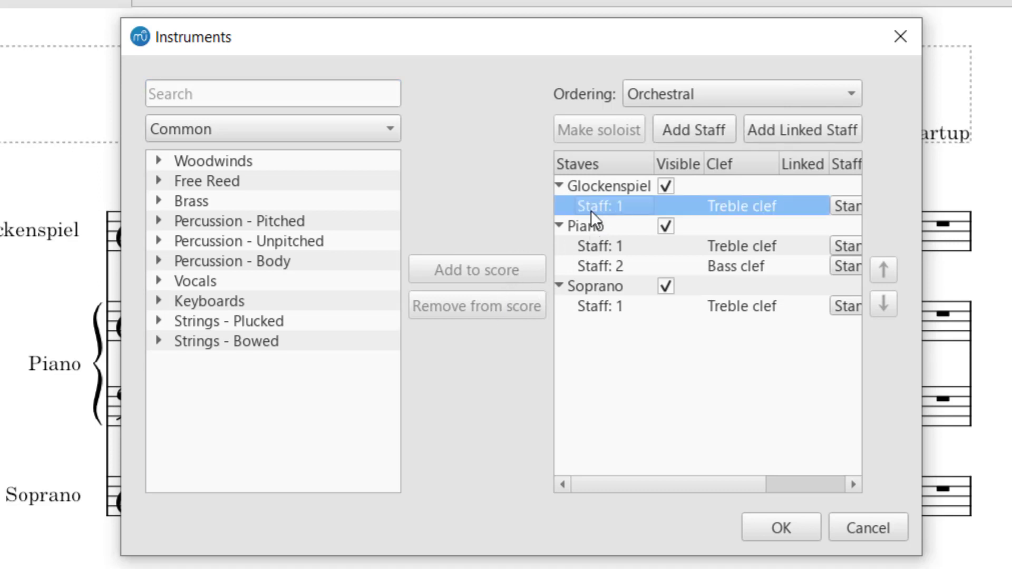
{"action": "left_click", "coordinate": [593, 192]}
{"action": "left_click", "coordinate": [481, 308]}
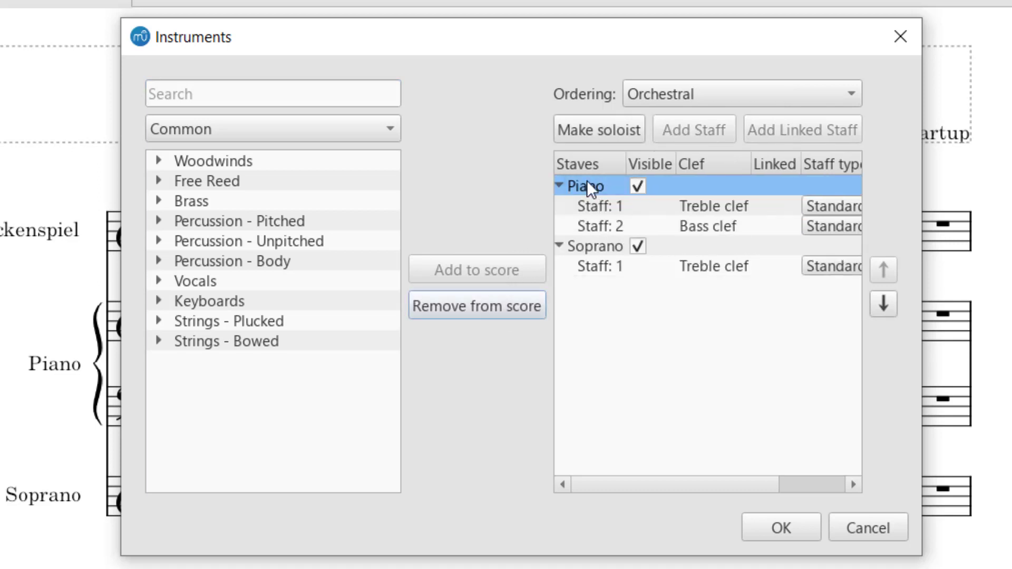
{"action": "left_click", "coordinate": [883, 534]}
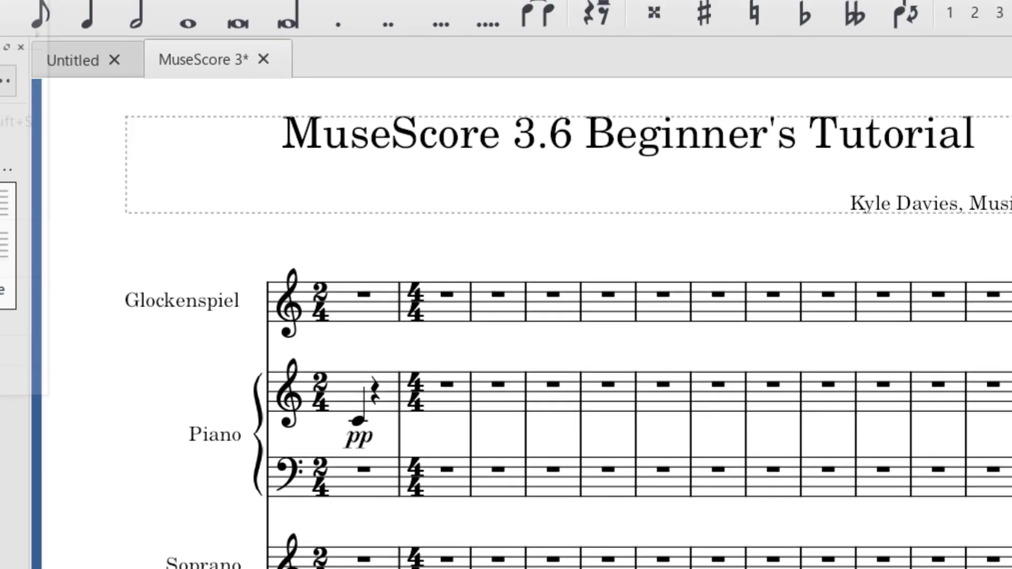
Examine the file formats available for exporting the full score, and cancel the export
{"action": "left_click", "coordinate": [20, 40]}
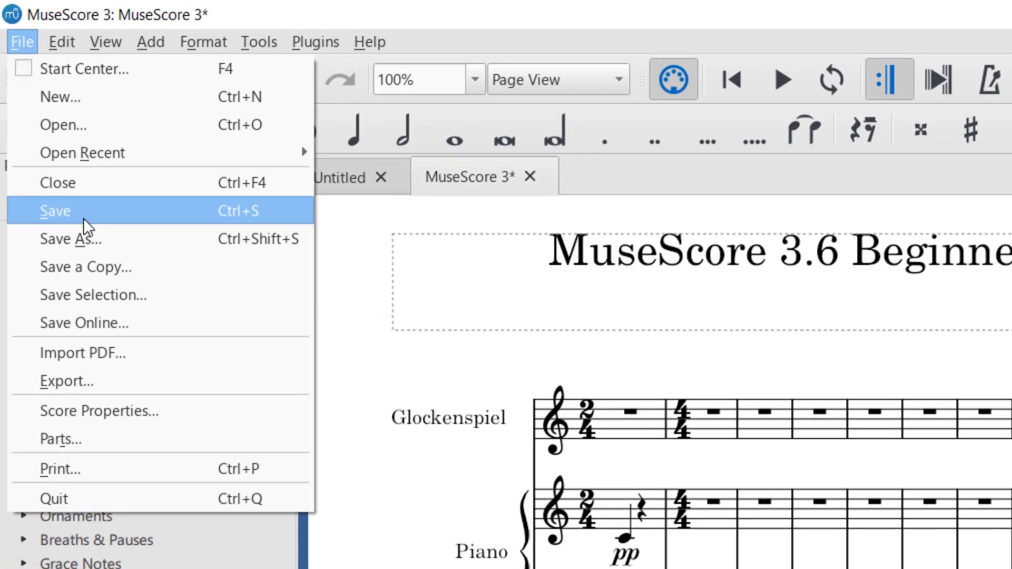
{"action": "left_click", "coordinate": [112, 382]}
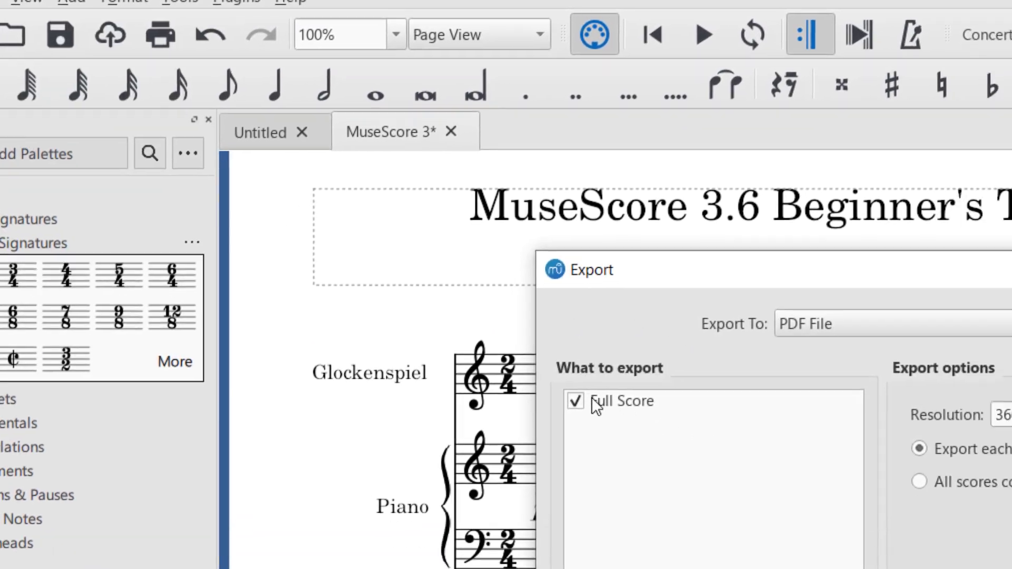
{"action": "left_click", "coordinate": [845, 326]}
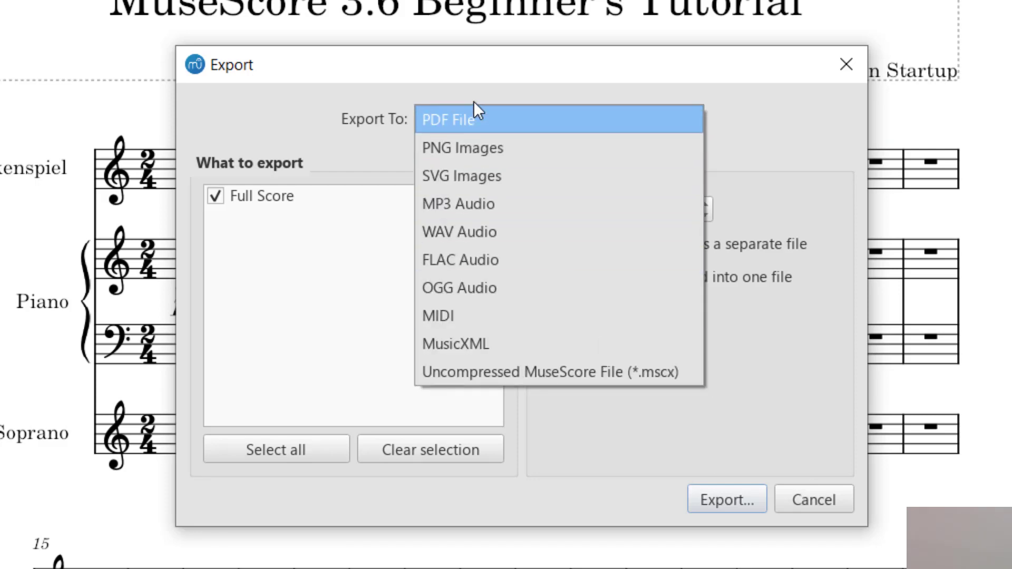
{"action": "left_click", "coordinate": [813, 500]}
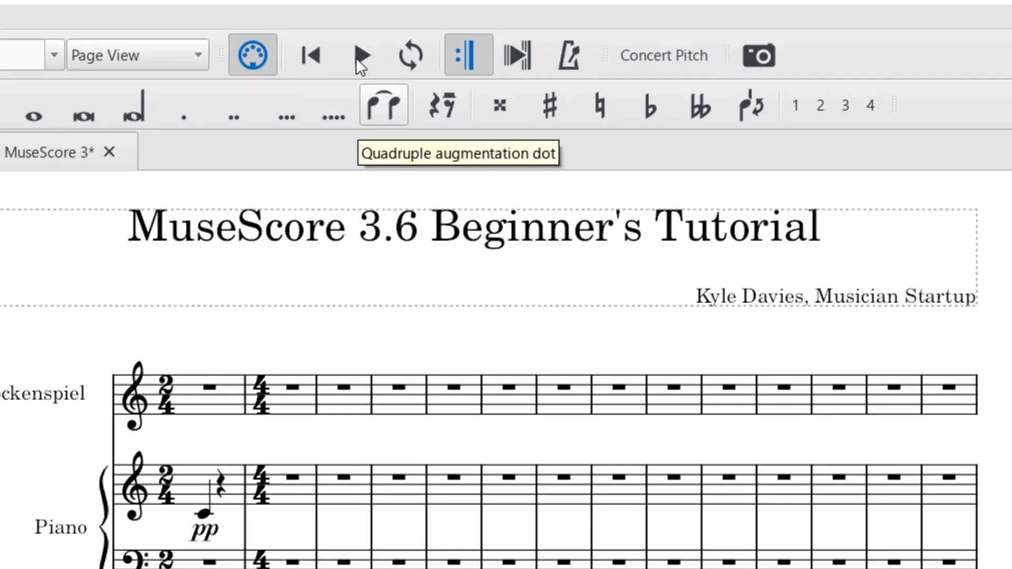
Play the score briefly and stop, rewind to the beginning, and play and stop it again
{"action": "left_click", "coordinate": [358, 54]}
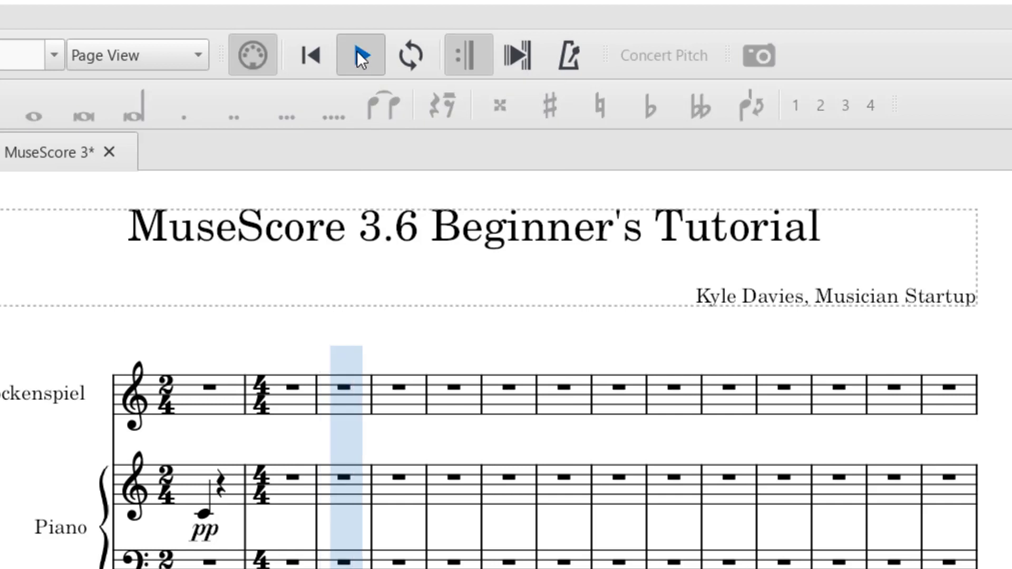
{"action": "left_click", "coordinate": [358, 54]}
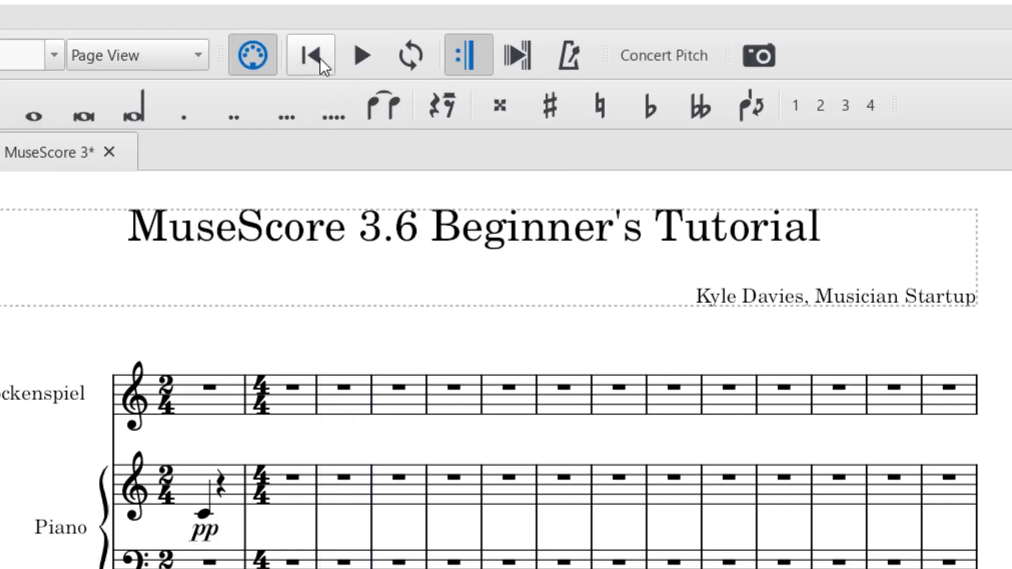
{"action": "left_click", "coordinate": [319, 58]}
{"action": "left_click", "coordinate": [363, 51]}
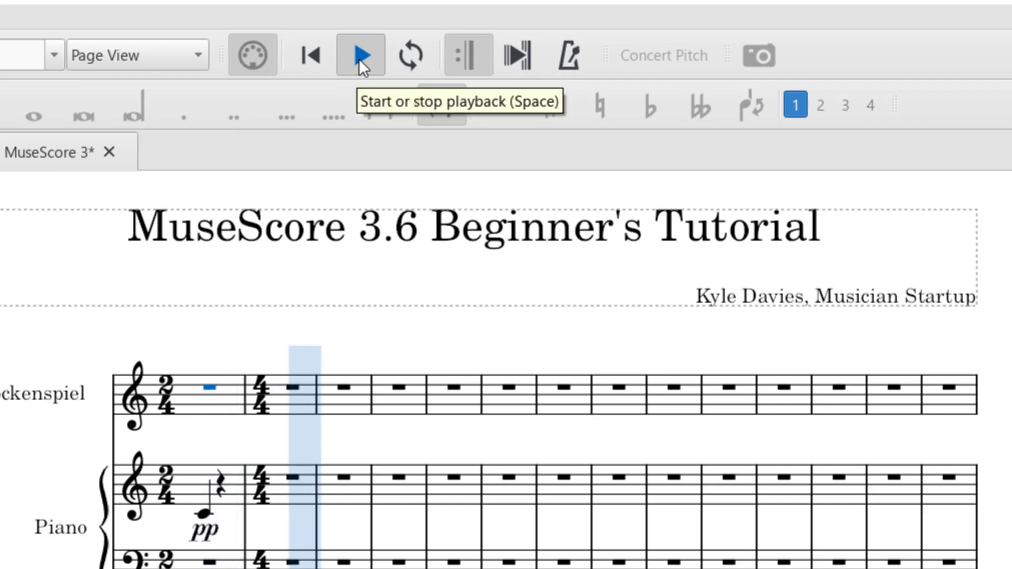
{"action": "left_click", "coordinate": [360, 57]}
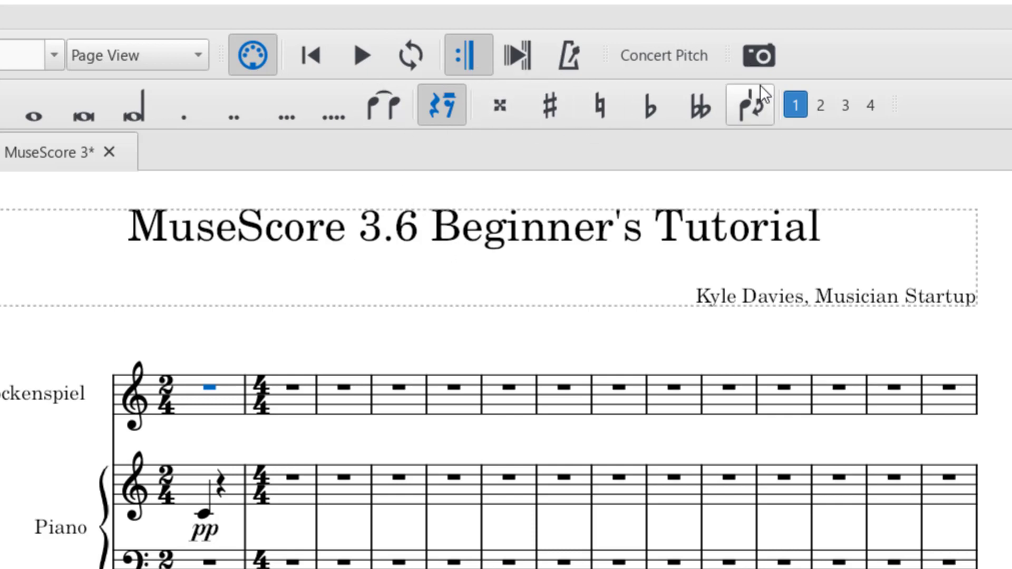
Try image capture by placing the frame over the glockenspiel's opening and widening it to measure 3, and exit capture mode
{"action": "left_click", "coordinate": [766, 56]}
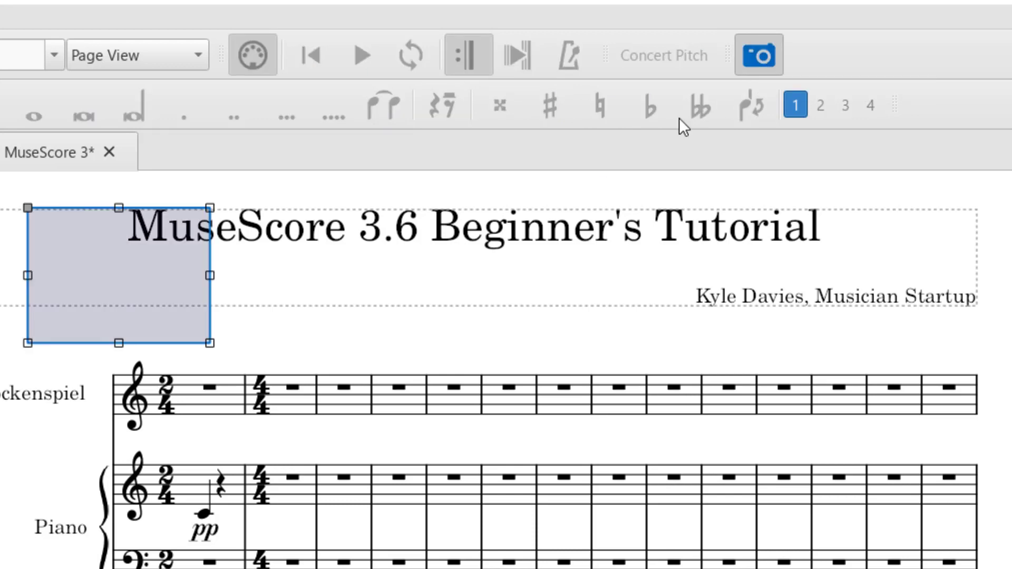
{"action": "left_click_drag", "start_coordinate": [127, 264], "coordinate": [115, 432]}
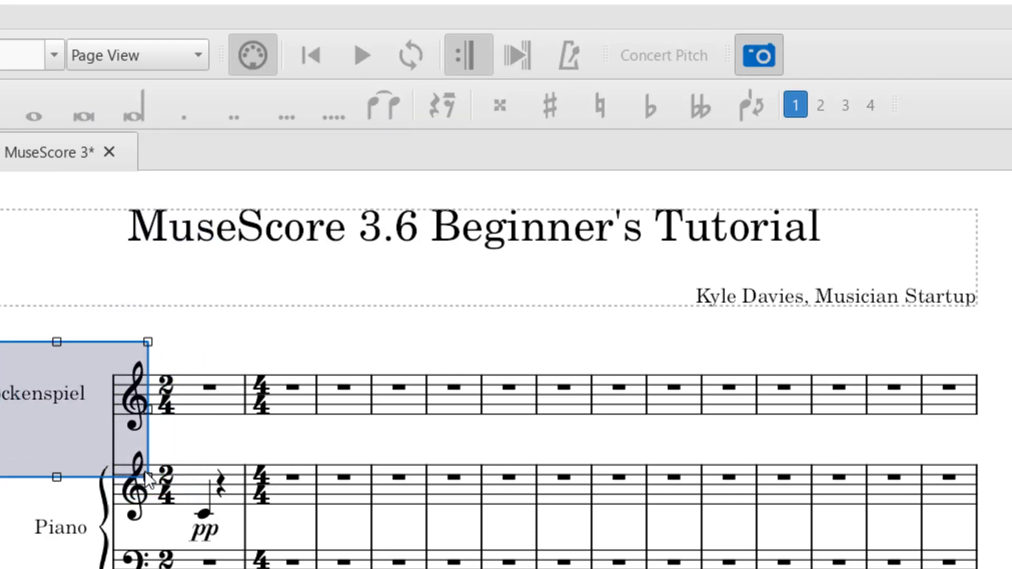
{"action": "left_click_drag", "start_coordinate": [148, 471], "coordinate": [363, 470]}
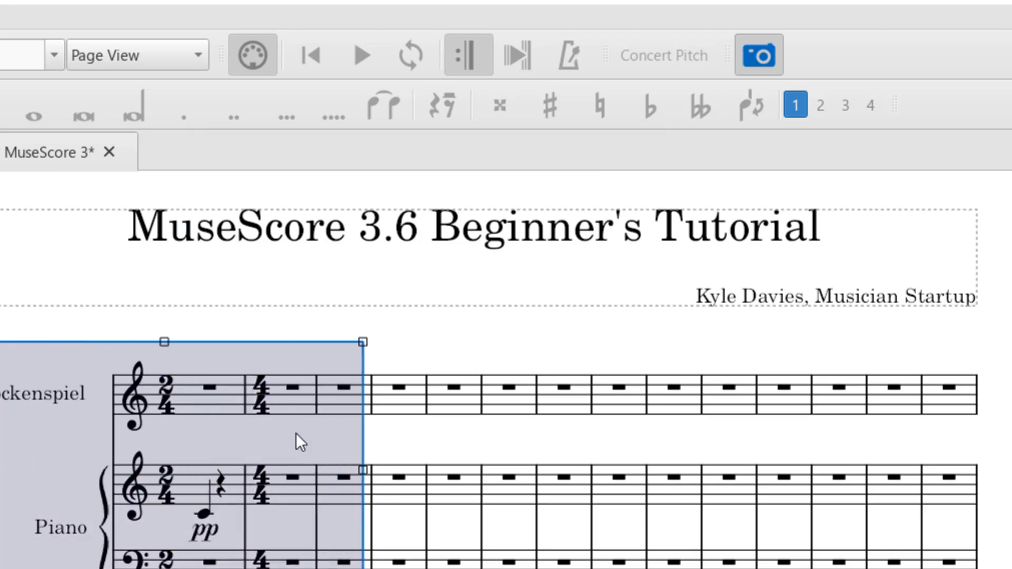
{"action": "left_click", "coordinate": [755, 63]}
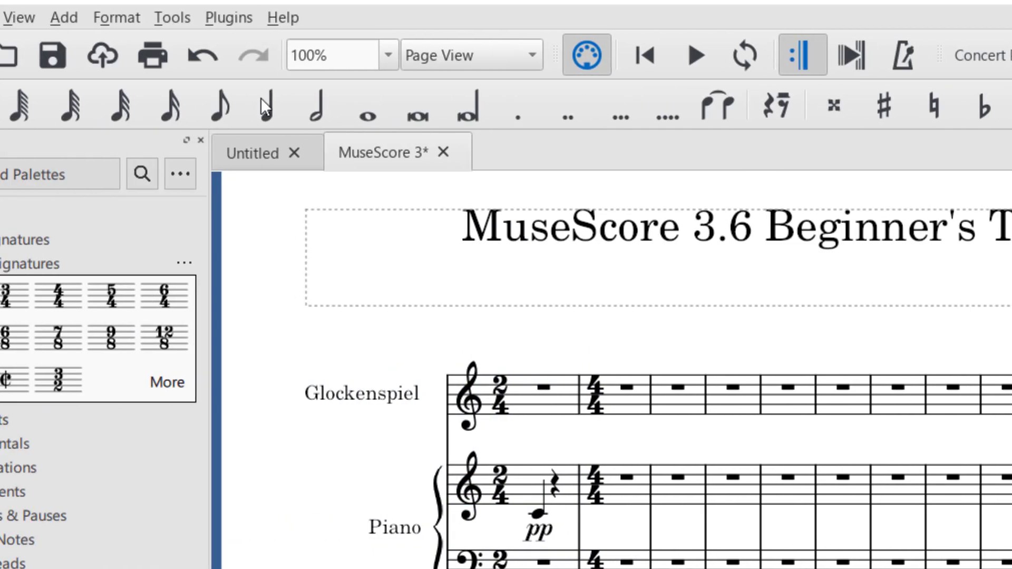
{"action": "left_click", "coordinate": [244, 17]}
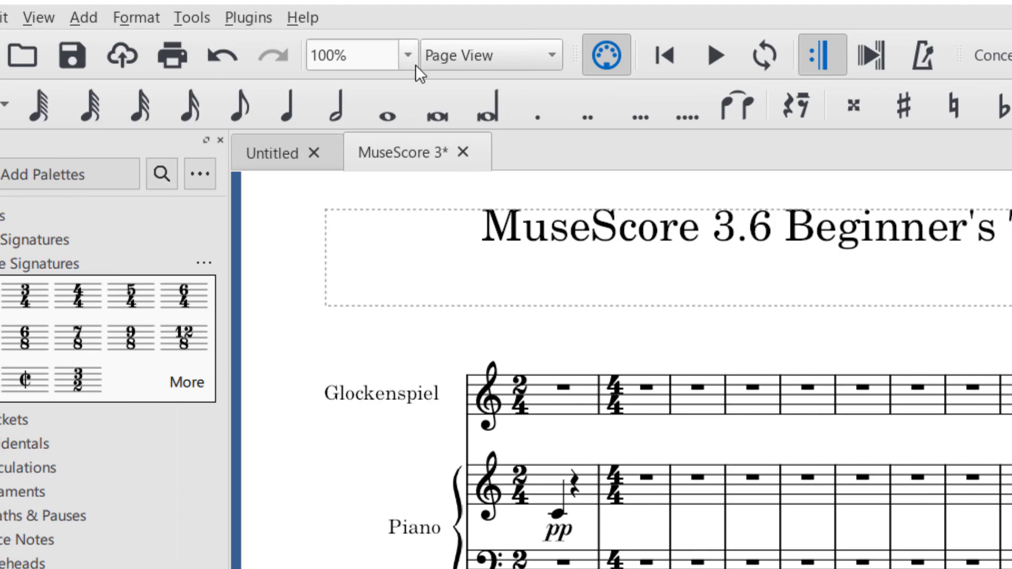